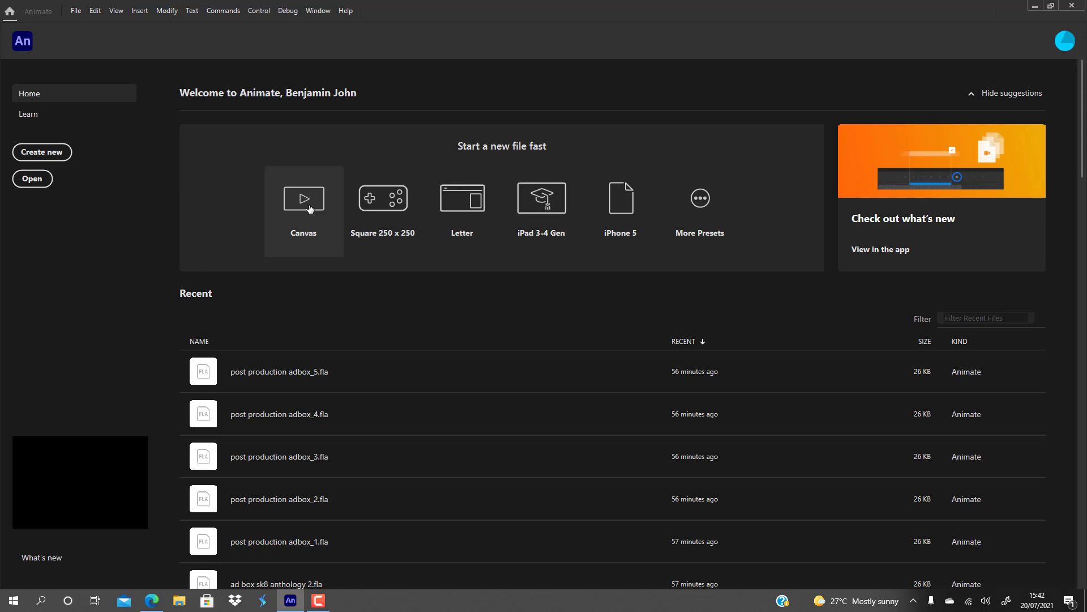
Create a new Canvas document and set the stage magnification to 50%.
{"action": "left_click", "coordinate": [310, 208]}
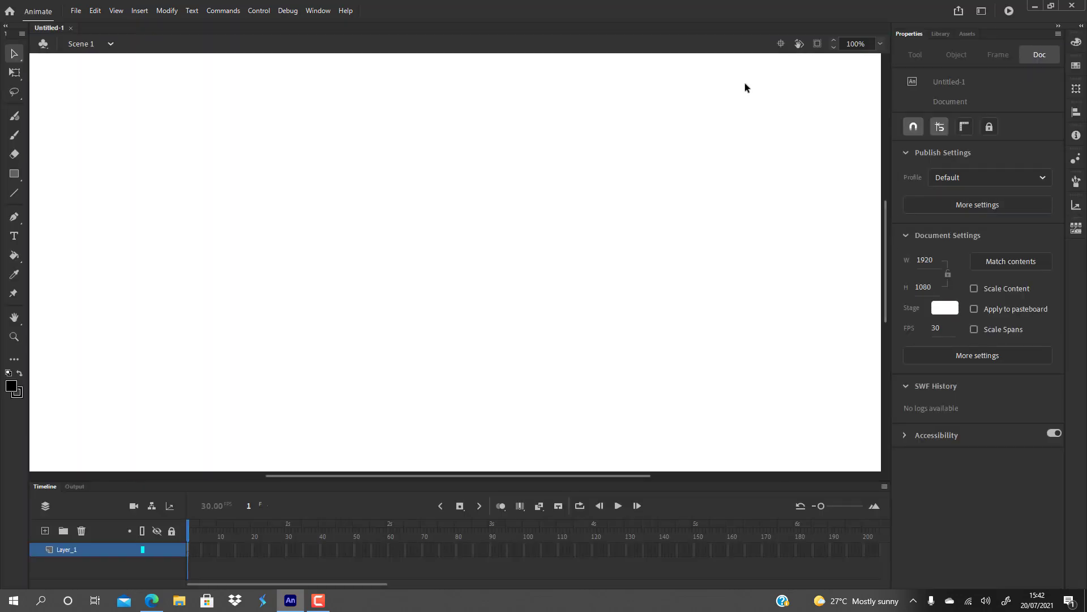
{"action": "left_click", "coordinate": [881, 44]}
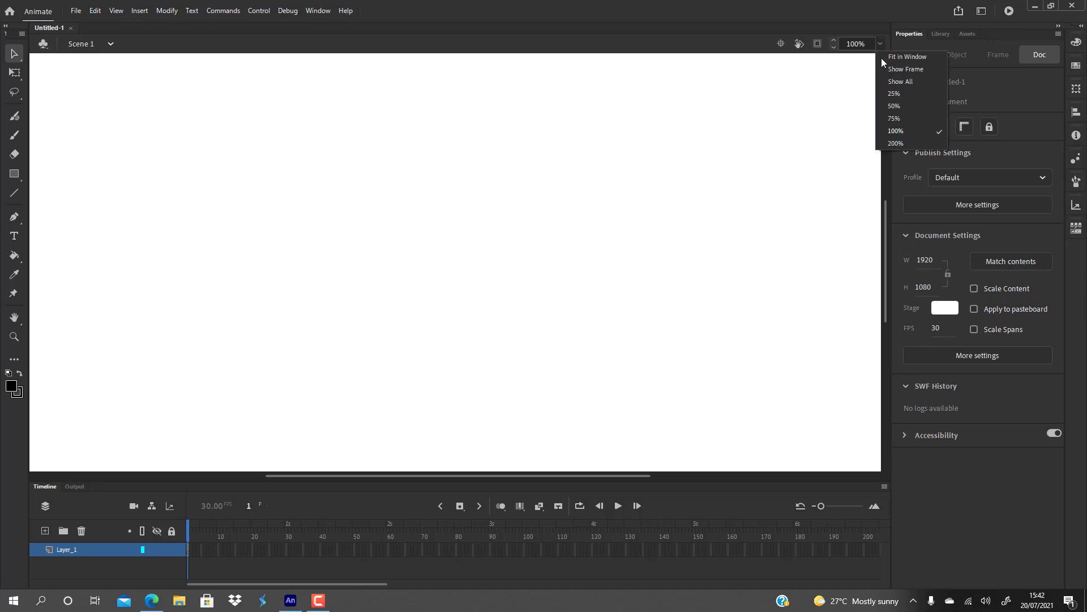
{"action": "left_click", "coordinate": [895, 104]}
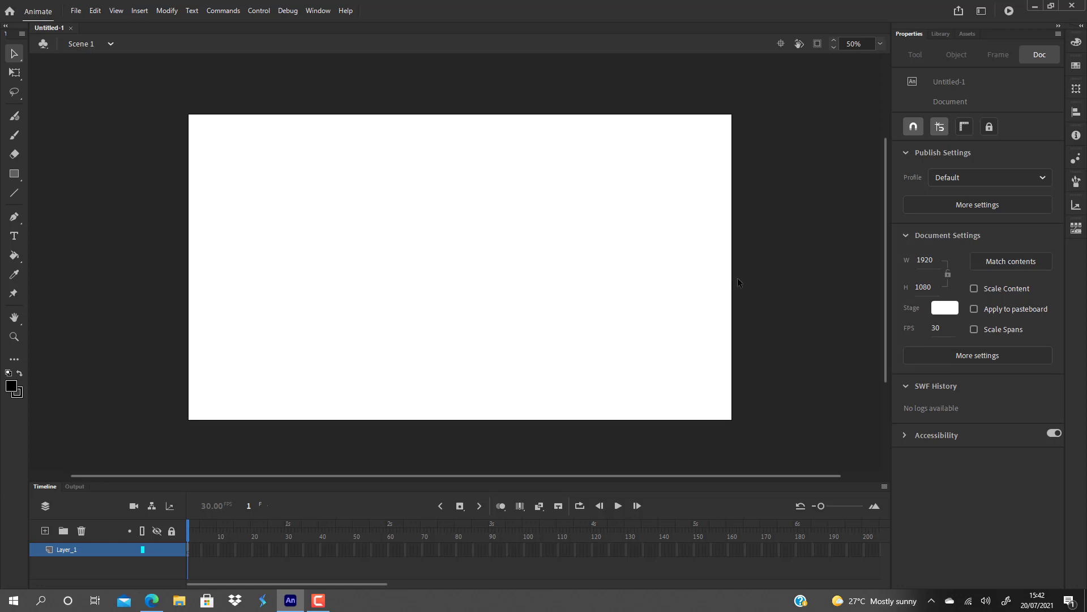
Add a static text object reading "The Vision" near the middle of the stage.
{"action": "left_click", "coordinate": [19, 238]}
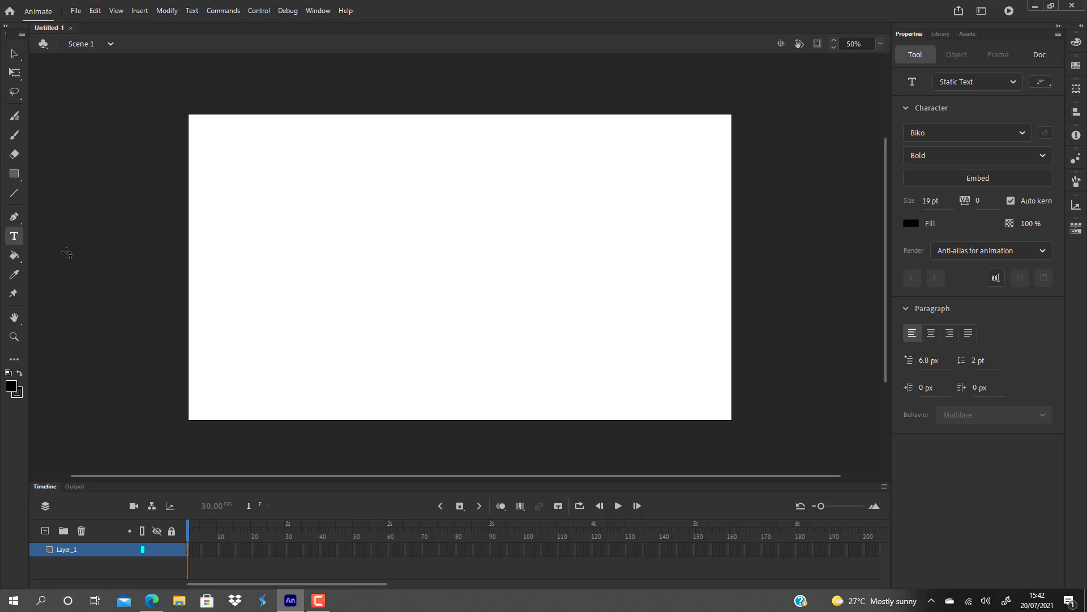
{"action": "left_click", "coordinate": [365, 244]}
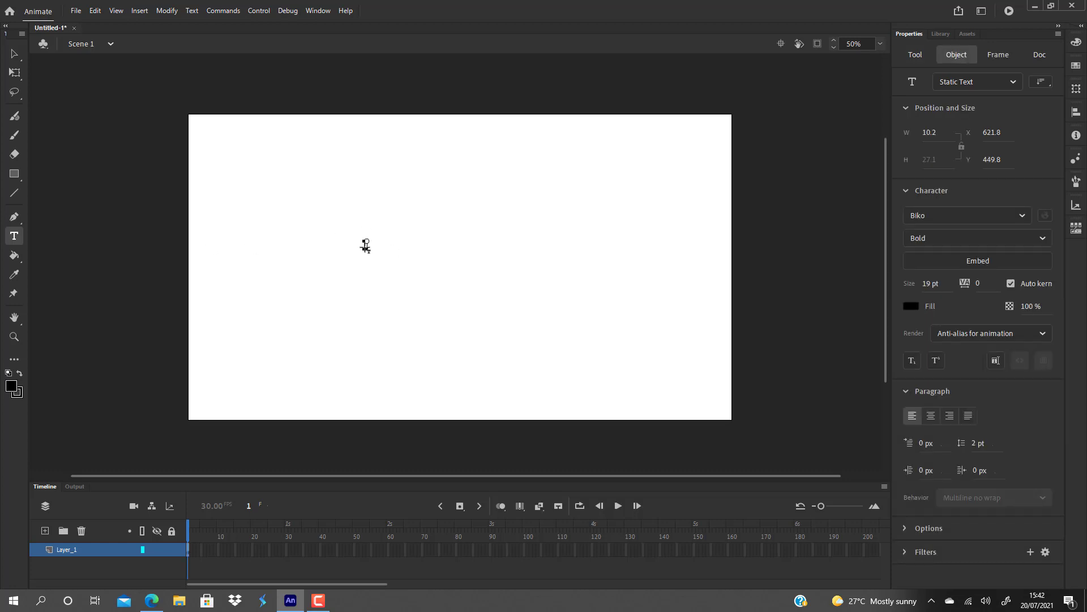
{"action": "type", "text": "The Vision"}
{"action": "key", "text": "Escape"}
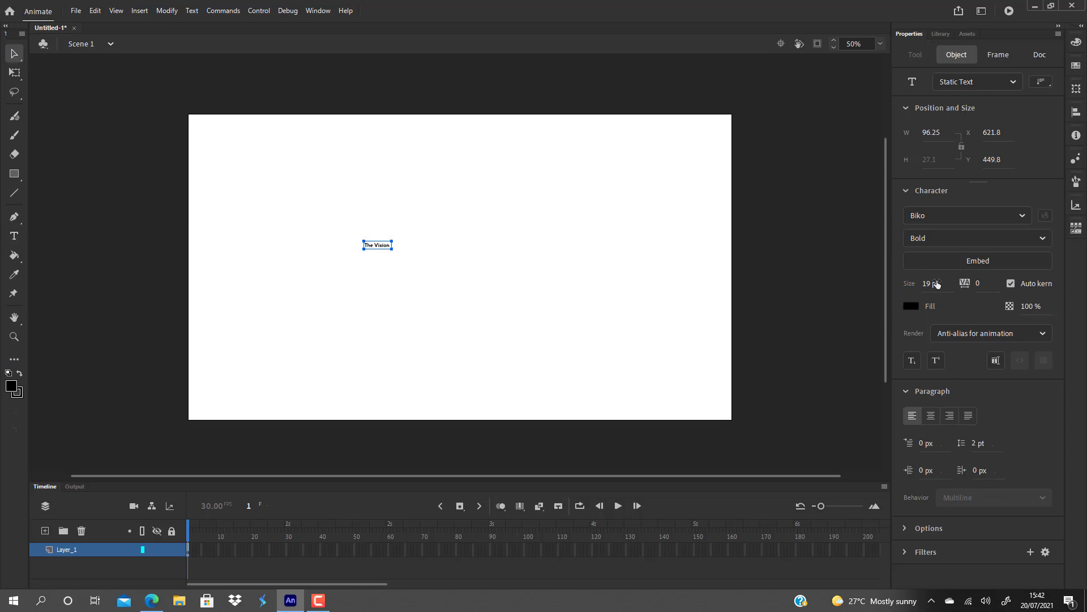
Set the font size of the "The Vision" text to 96 pt.
{"action": "left_click", "coordinate": [930, 283]}
{"action": "type", "text": "96"}
{"action": "key", "text": "Return"}
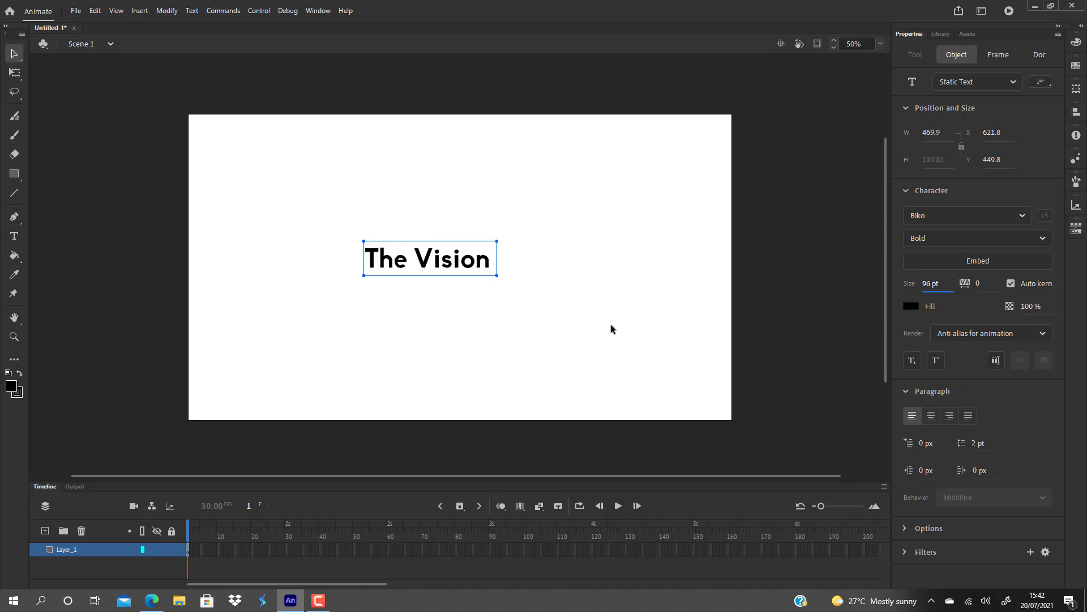
Move the "The Vision" text up and right to about X 696, Y 406, and keep it selected.
{"action": "left_click", "coordinate": [608, 325]}
{"action": "left_click_drag", "start_coordinate": [319, 197], "coordinate": [532, 349]}
{"action": "left_click_drag", "start_coordinate": [462, 263], "coordinate": [483, 251]}
{"action": "left_click", "coordinate": [511, 280]}
{"action": "left_click", "coordinate": [477, 252]}
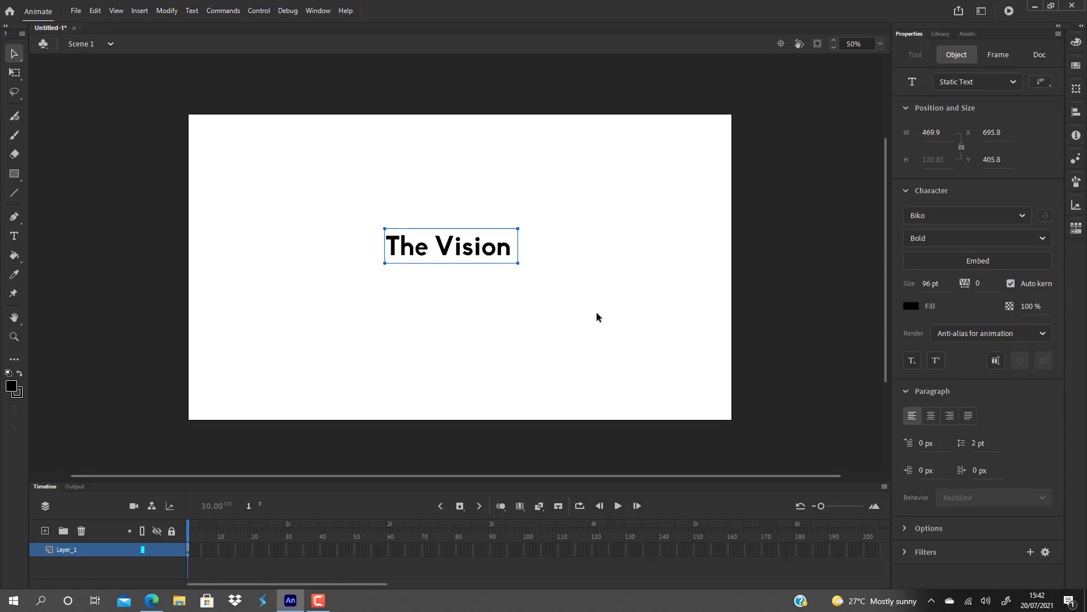
Break the "The Vision" text apart twice, first into separate letters and finally into editable shapes.
{"action": "key", "text": "ctrl+b"}
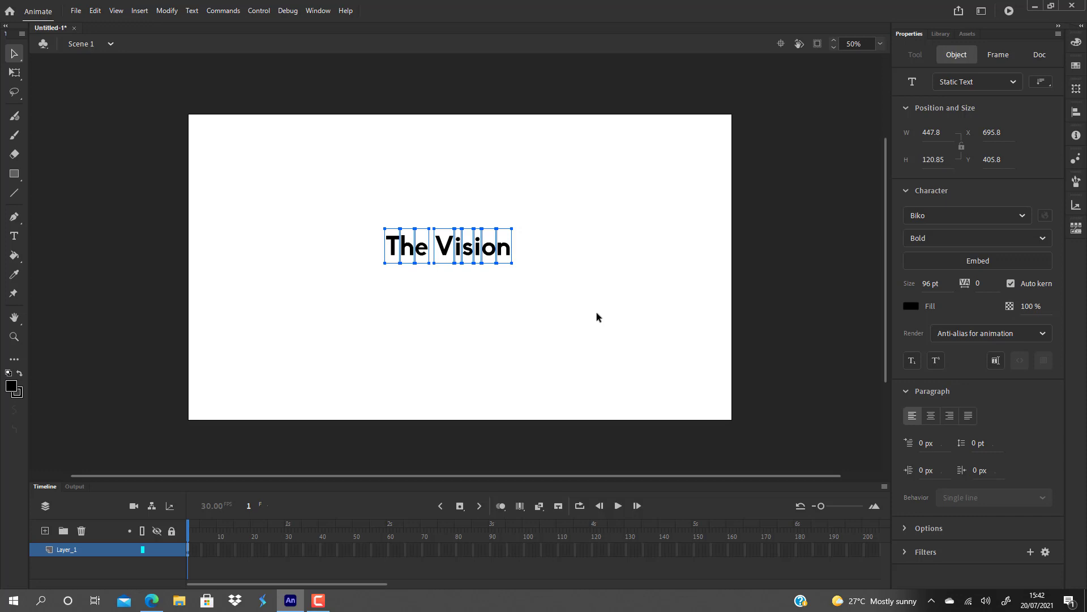
{"action": "key", "text": "ctrl+b"}
{"action": "left_click", "coordinate": [593, 314]}
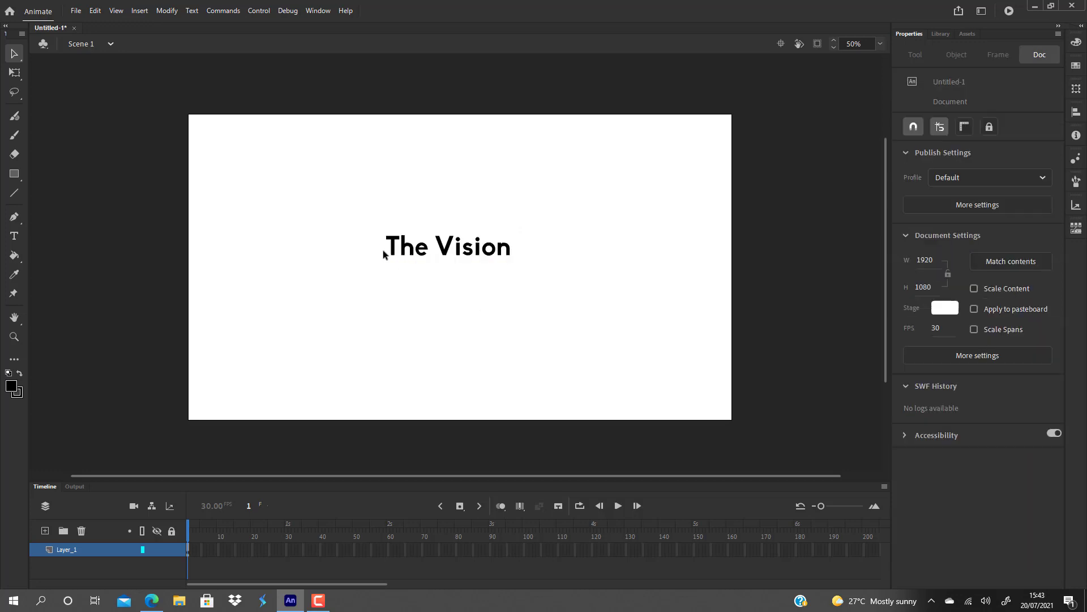
Convert all the letter shapes into a Movie Clip symbol named "text".
{"action": "left_click_drag", "start_coordinate": [348, 192], "coordinate": [560, 299]}
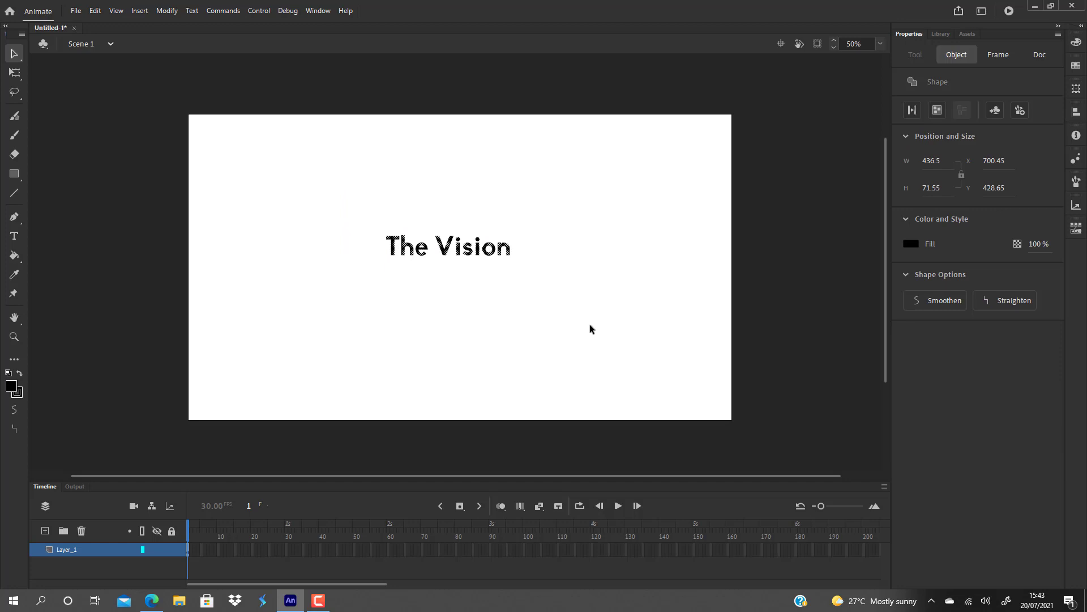
{"action": "key", "text": "F8"}
{"action": "key", "text": "BackSpace"}
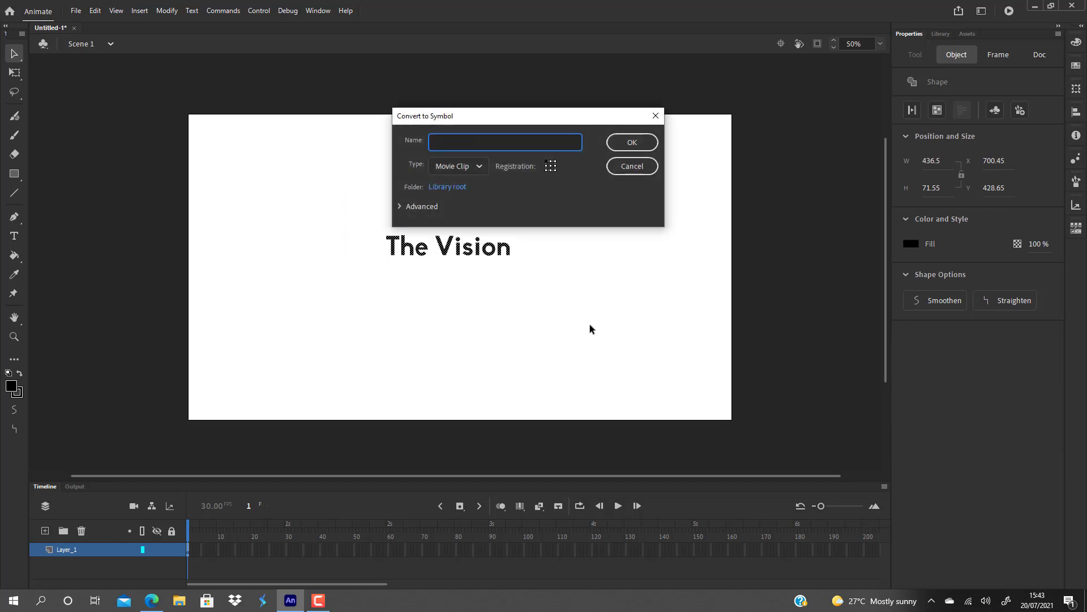
{"action": "type", "text": "text"}
{"action": "key", "text": "Return"}
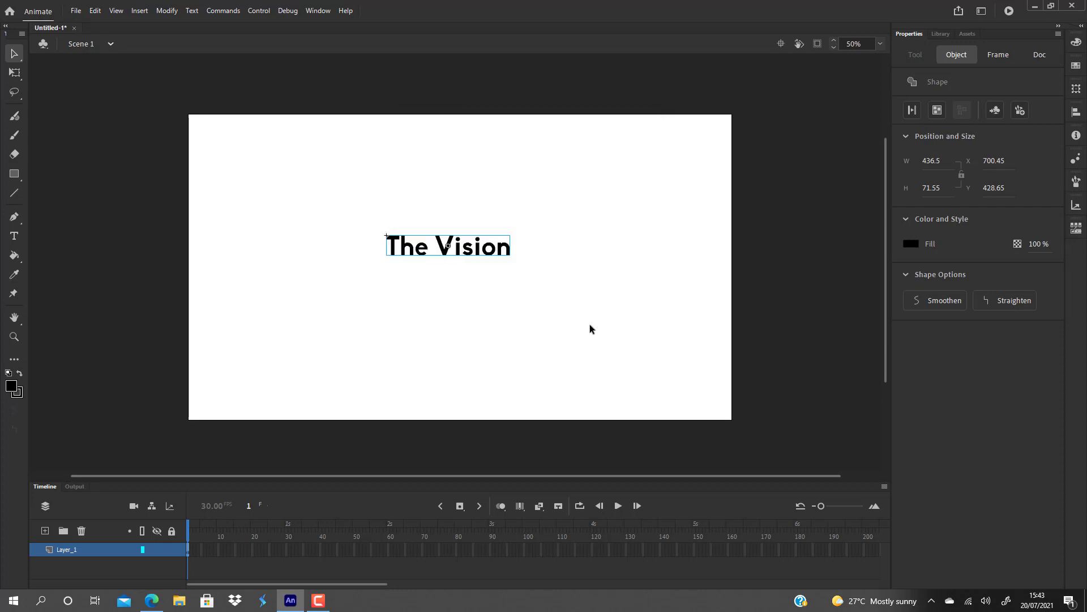
Open the "text" symbol for editing and enlarge its letter shapes from the centre to about 1276 px wide.
{"action": "double_click", "coordinate": [443, 258]}
{"action": "left_click", "coordinate": [508, 327]}
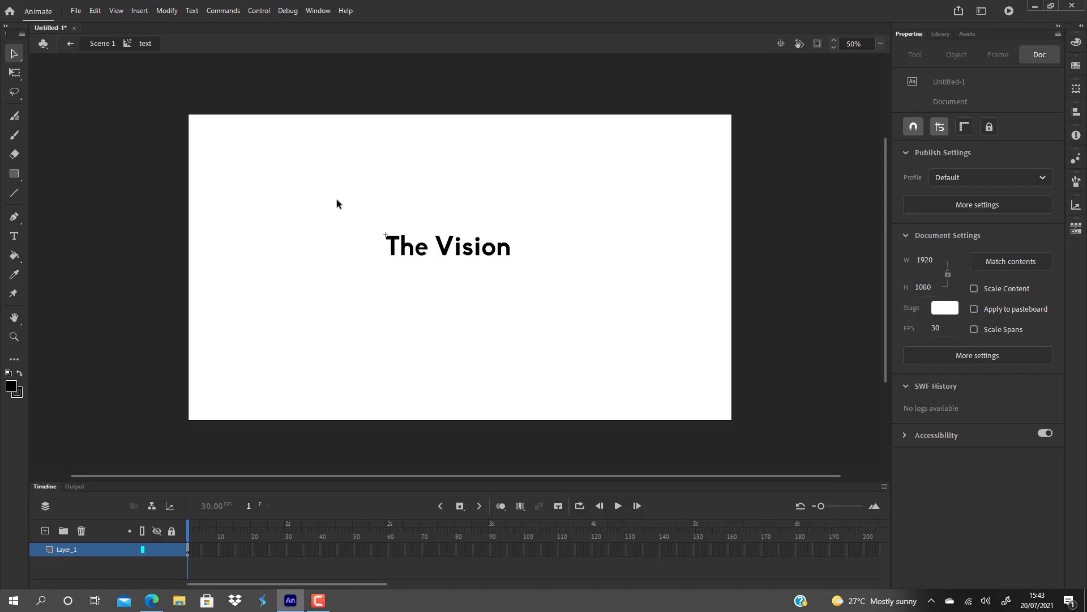
{"action": "left_click_drag", "start_coordinate": [337, 200], "coordinate": [545, 289]}
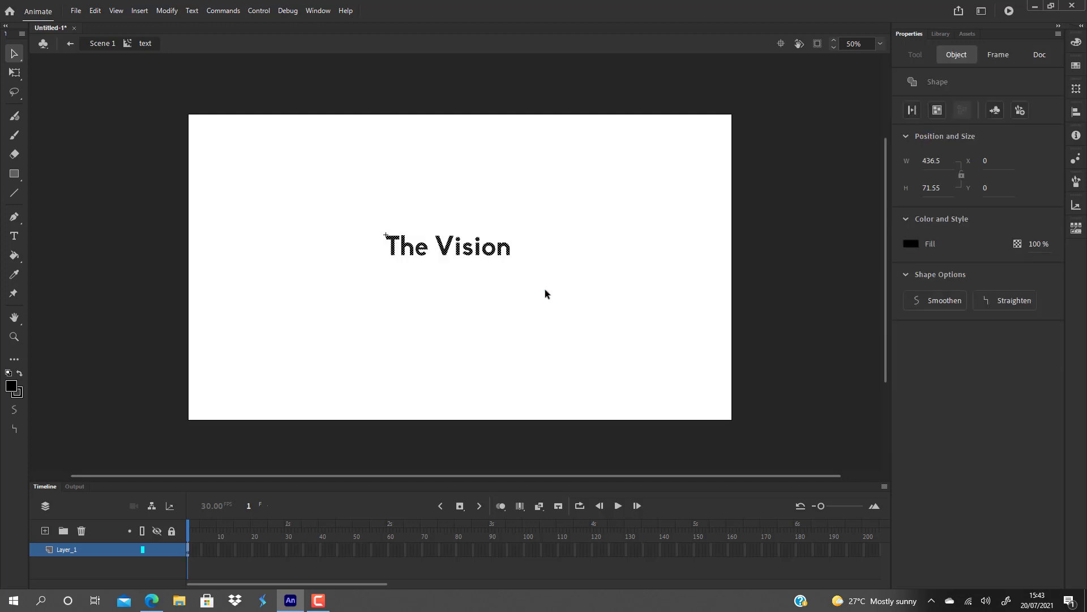
{"action": "key", "text": "q"}
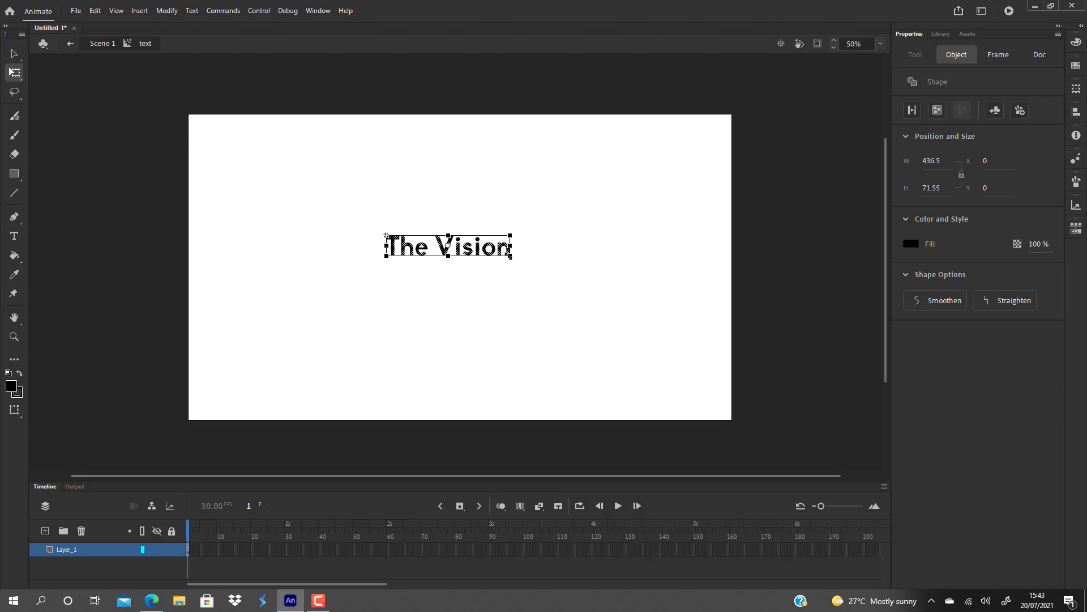
{"action": "left_click_drag", "start_coordinate": [511, 256], "coordinate": [627, 335]}
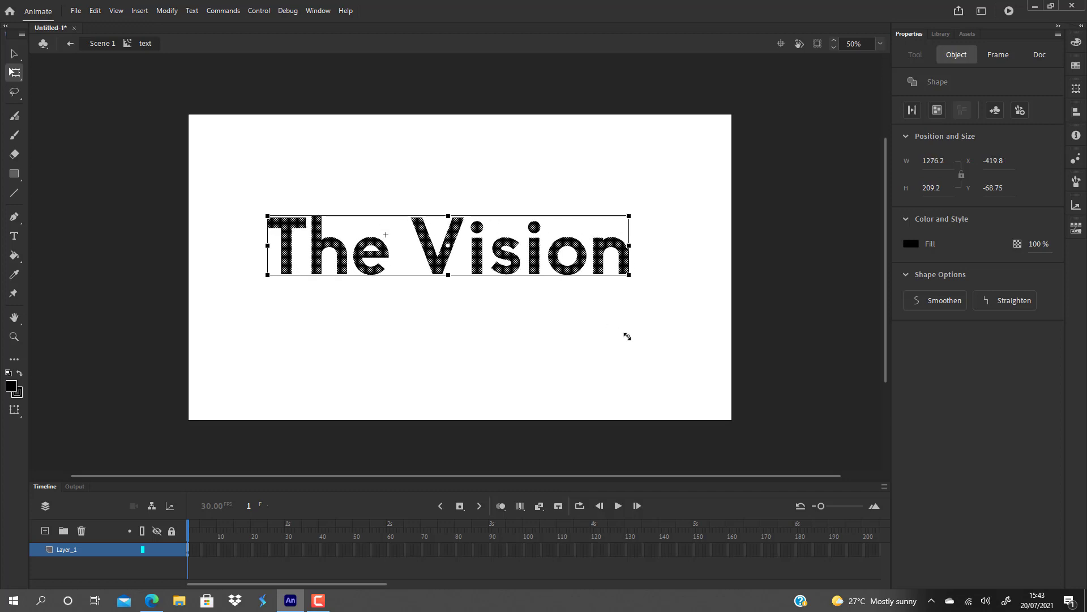
{"action": "left_click", "coordinate": [569, 349]}
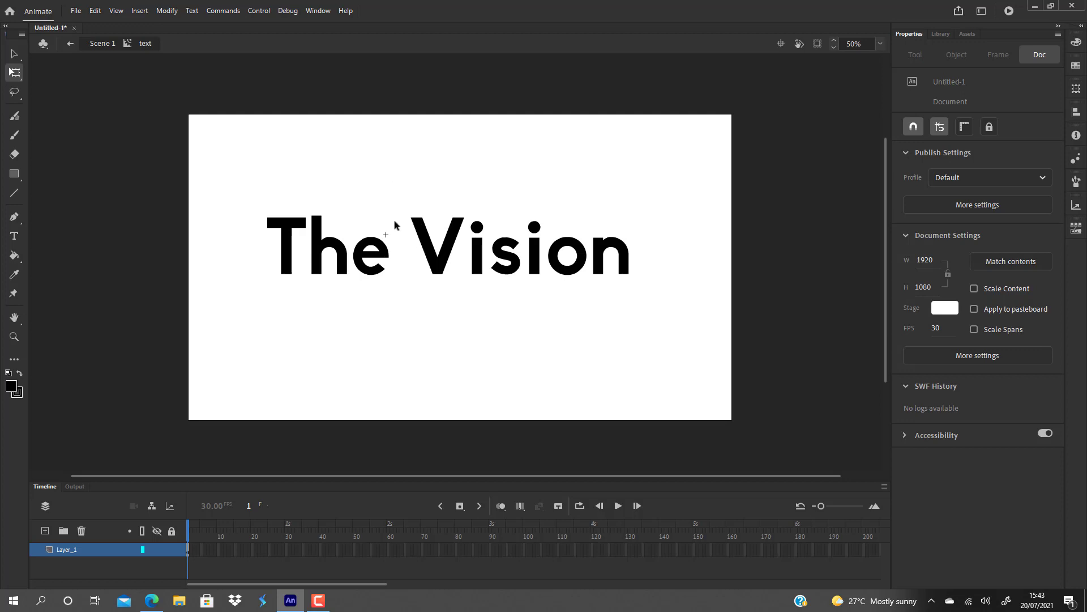
Reshape the lettering by pulling the V's upper-left corner outward, its upper-right corner down, and extending the second i's stem downward.
{"action": "mouse_move", "coordinate": [412, 217]}
{"action": "left_mouse_down"}
{"action": "mouse_move", "coordinate": [389, 160]}
{"action": "mouse_move", "coordinate": [398, 201]}
{"action": "left_mouse_up"}
{"action": "left_click_drag", "start_coordinate": [464, 218], "coordinate": [460, 245]}
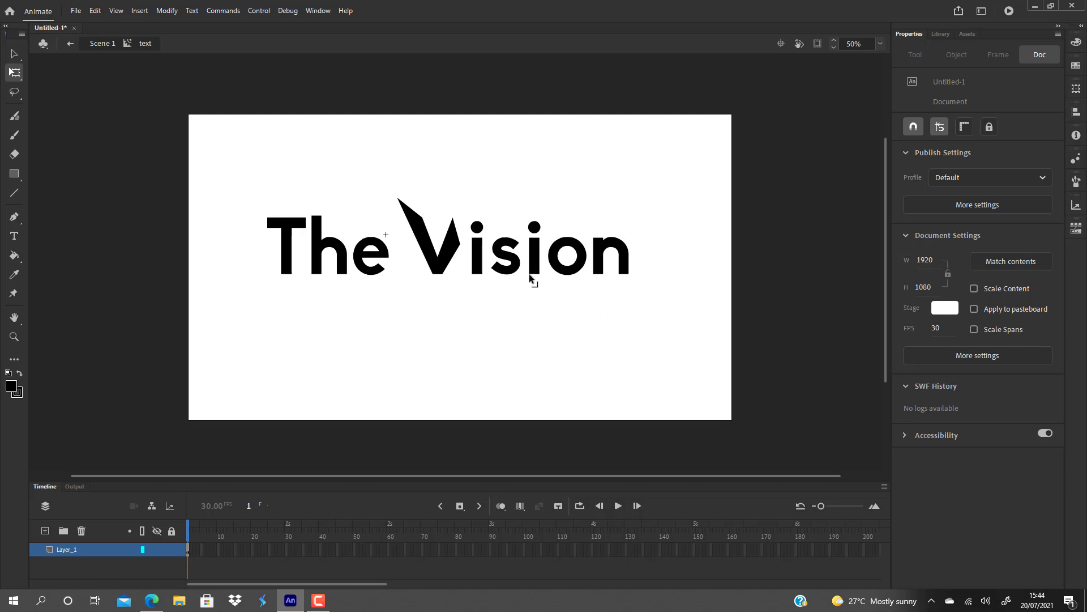
{"action": "mouse_move", "coordinate": [528, 293]}
{"action": "left_mouse_down"}
{"action": "mouse_move", "coordinate": [528, 315]}
{"action": "mouse_move", "coordinate": [539, 301]}
{"action": "left_mouse_up"}
Copy the whole lettering, add three new layers, and paste the copy in place on Layer_2.
{"action": "left_click_drag", "start_coordinate": [240, 158], "coordinate": [698, 362]}
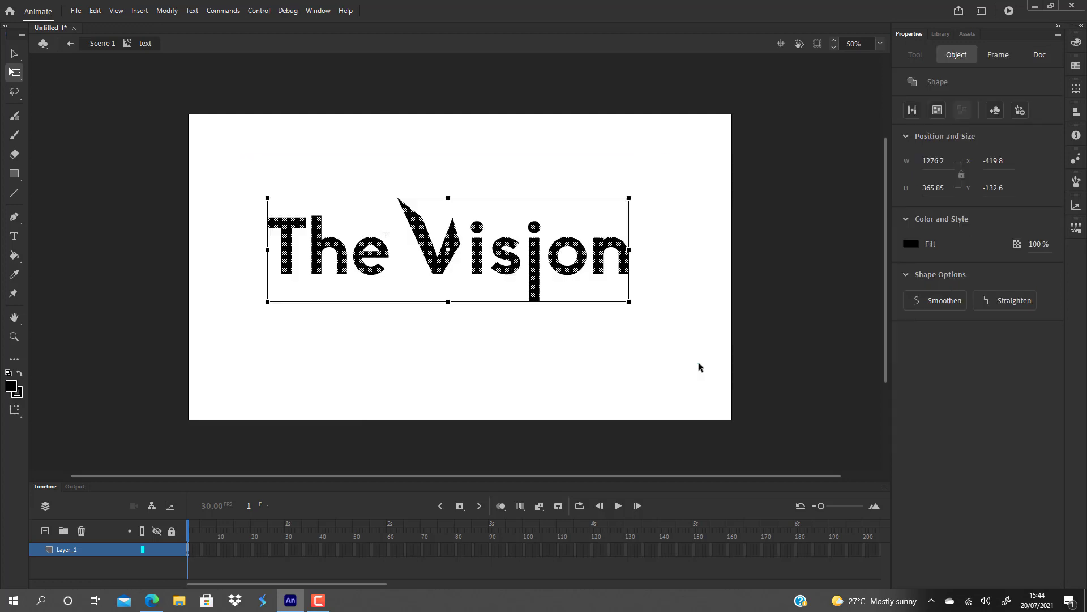
{"action": "left_click", "coordinate": [595, 368]}
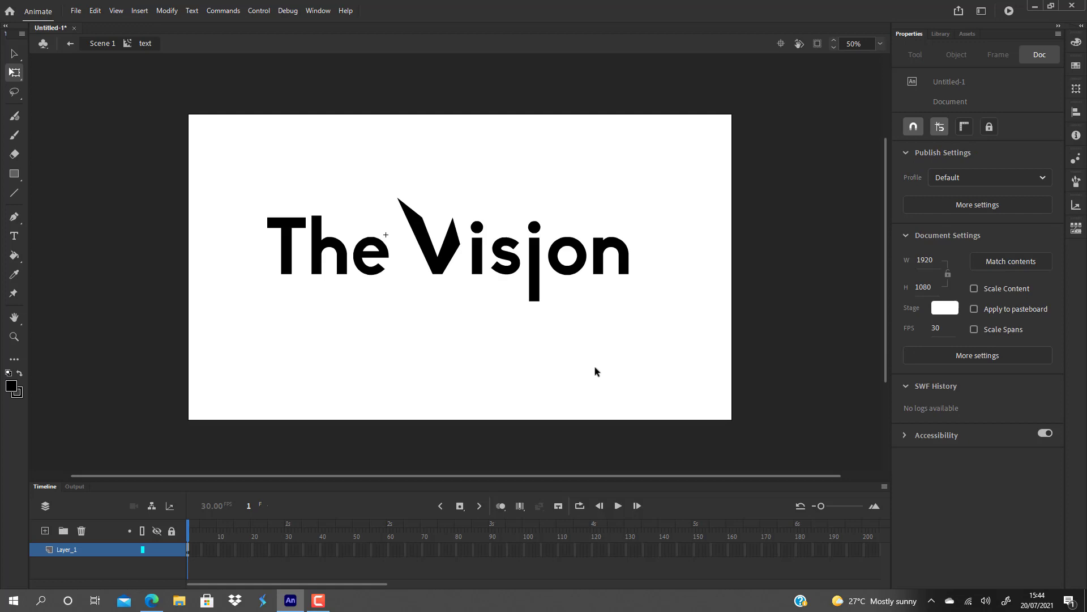
{"action": "left_click", "coordinate": [45, 531]}
{"action": "left_click", "coordinate": [45, 531]}
{"action": "left_click", "coordinate": [45, 531]}
{"action": "scroll", "coordinate": [85, 558], "scroll_direction": "down", "scroll_amount": 2}
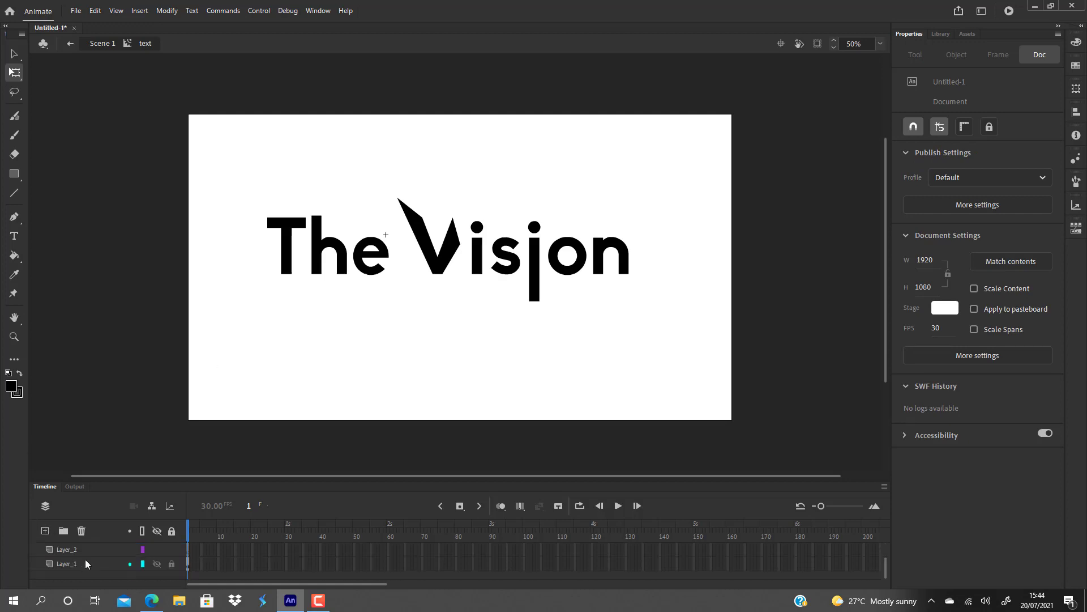
{"action": "left_click", "coordinate": [74, 552]}
{"action": "key", "text": "ctrl+shift+v"}
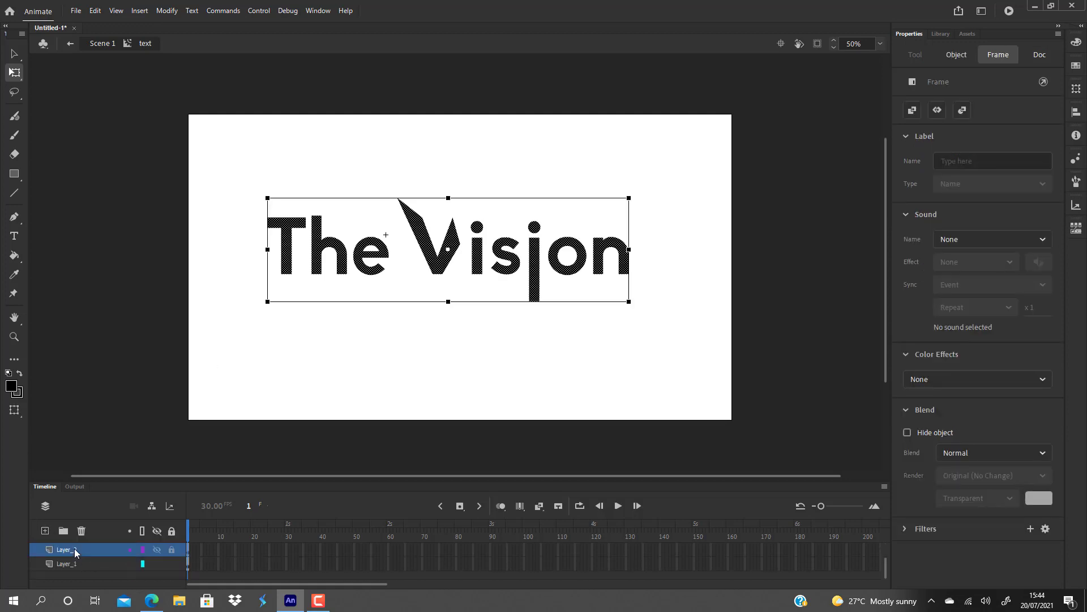
Paste the copied lettering in place on Layer_3 and Layer_4 as well.
{"action": "scroll", "coordinate": [75, 558], "scroll_direction": "up", "scroll_amount": 1}
{"action": "left_click", "coordinate": [70, 563]}
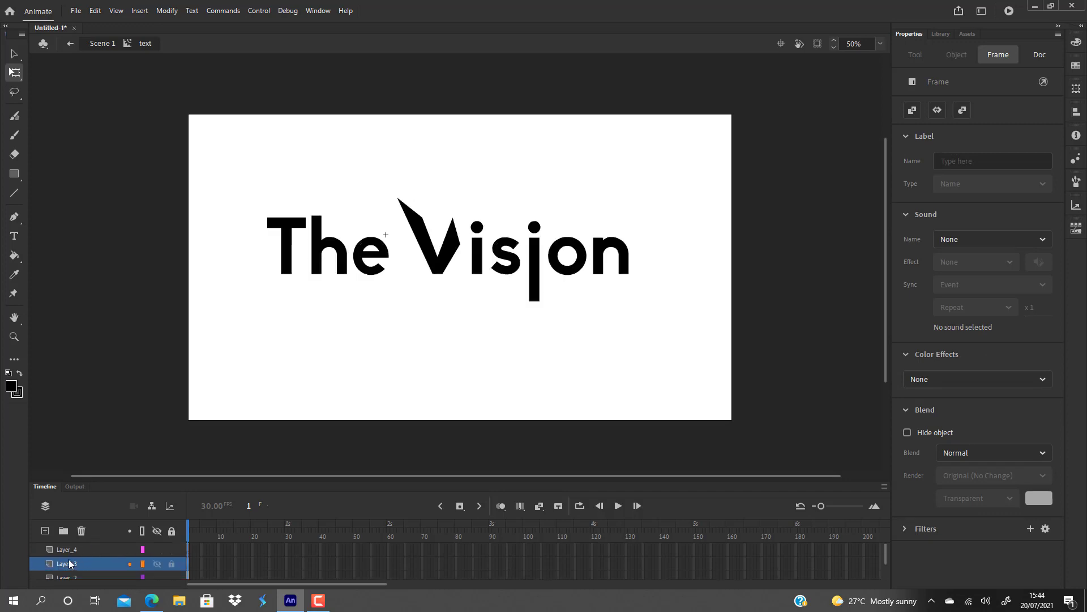
{"action": "key", "text": "ctrl+shift+v"}
{"action": "left_click", "coordinate": [85, 551]}
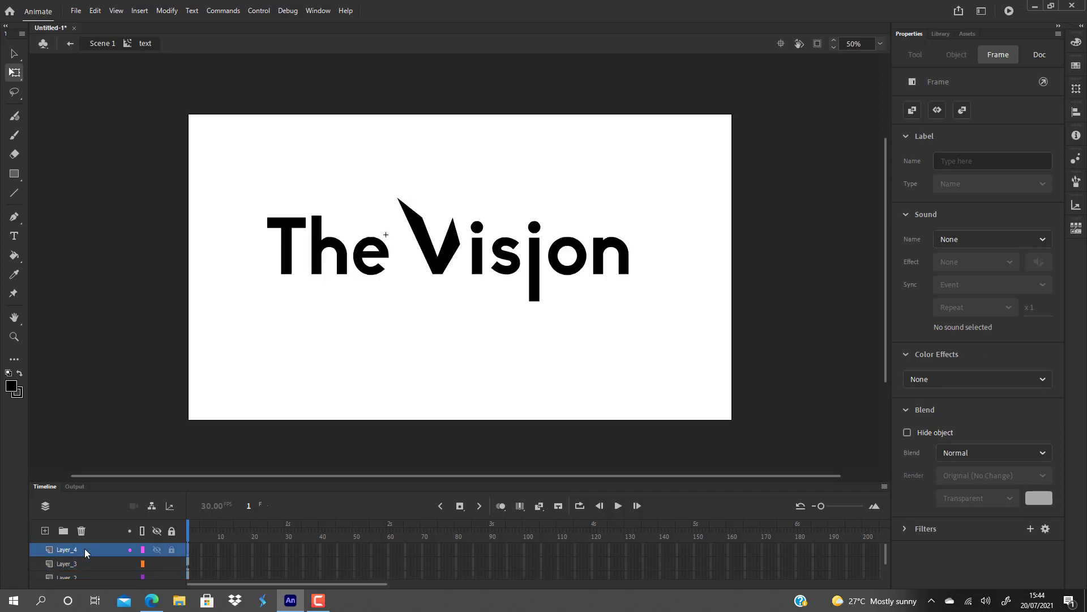
{"action": "key", "text": "ctrl+shift+v"}
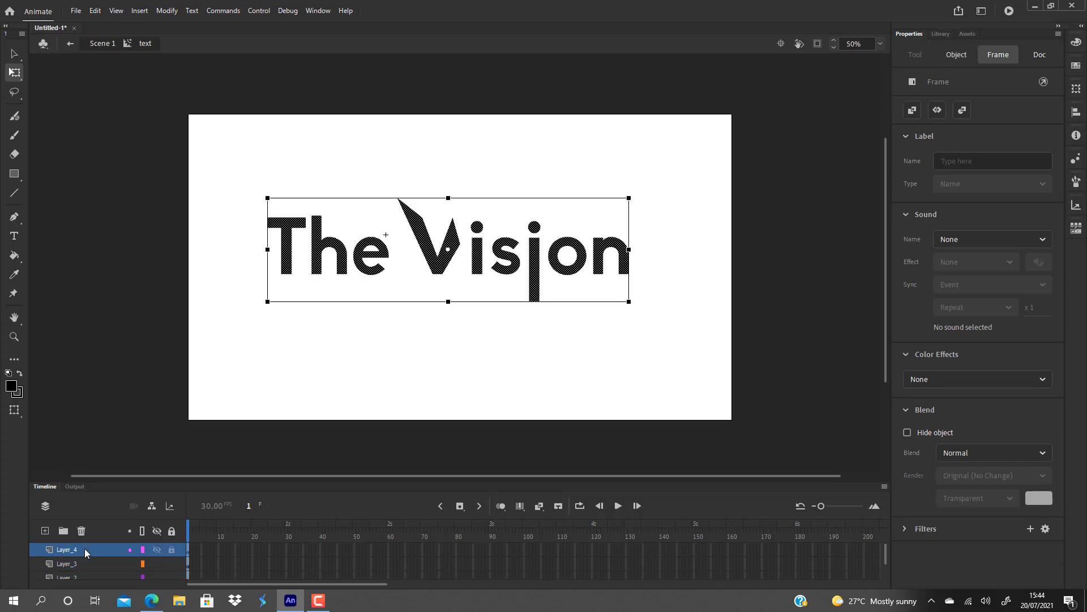
{"action": "left_click", "coordinate": [361, 343]}
Select the lettering on Layer_1 and nudge it slightly downward.
{"action": "scroll", "coordinate": [96, 557], "scroll_direction": "down", "scroll_amount": 2}
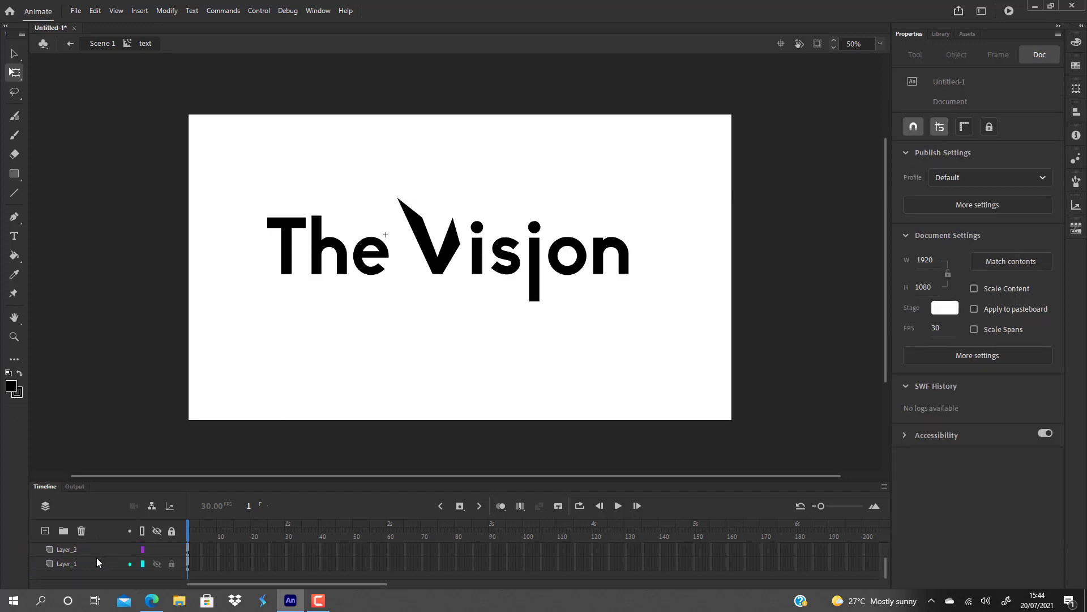
{"action": "left_click", "coordinate": [97, 561]}
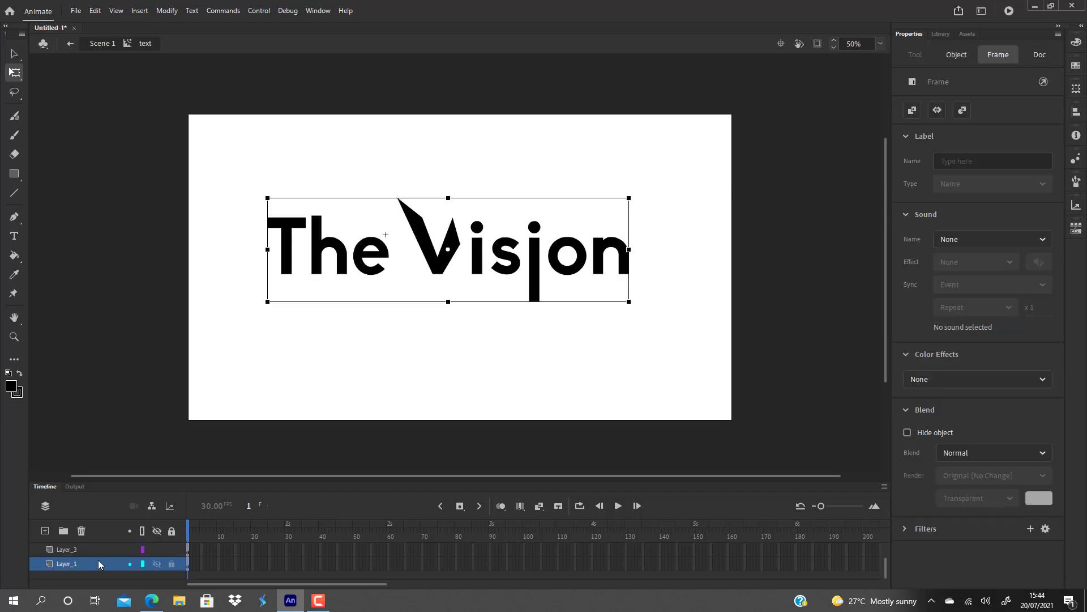
{"action": "key", "text": "Down"}
{"action": "key", "text": "Down"}
{"action": "key", "text": "Down"}
{"action": "key", "text": "Down"}
{"action": "key", "text": "Down"}
{"action": "key", "text": "Down"}
{"action": "key", "text": "Down"}
{"action": "key", "text": "Up"}
{"action": "key", "text": "Up"}
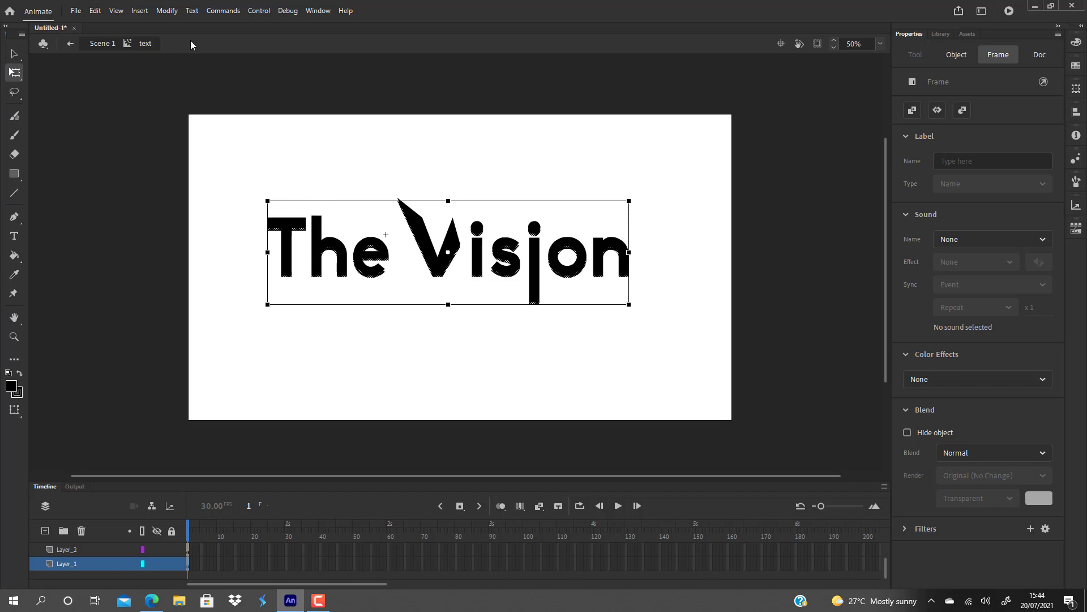
Expand the fill of the Layer_1 lettering outward by a distance of 8.
{"action": "left_click", "coordinate": [170, 10]}
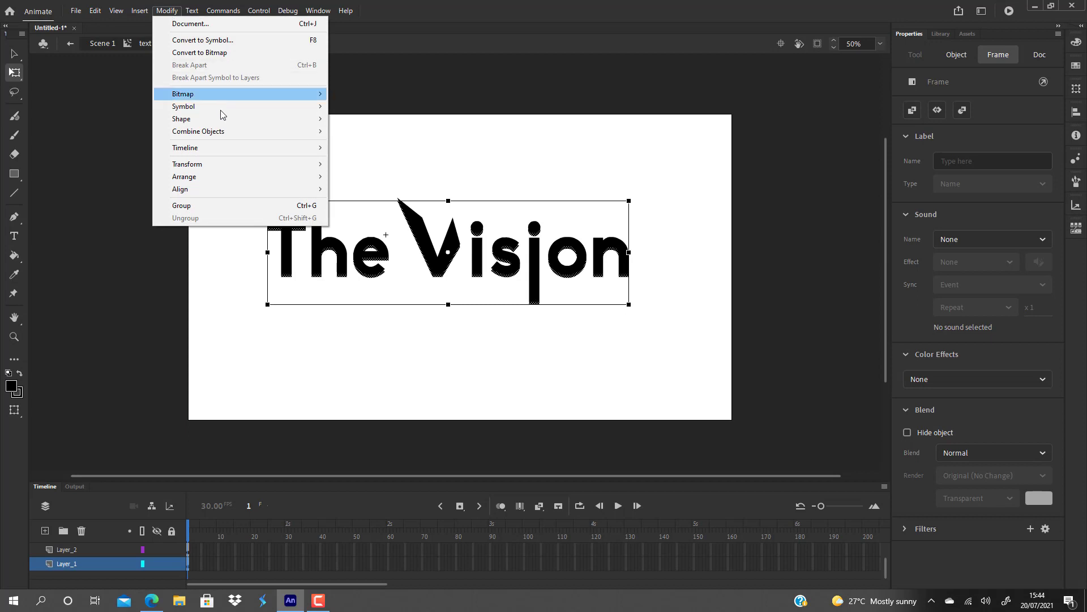
{"action": "mouse_move", "coordinate": [221, 120]}
{"action": "left_click", "coordinate": [363, 193]}
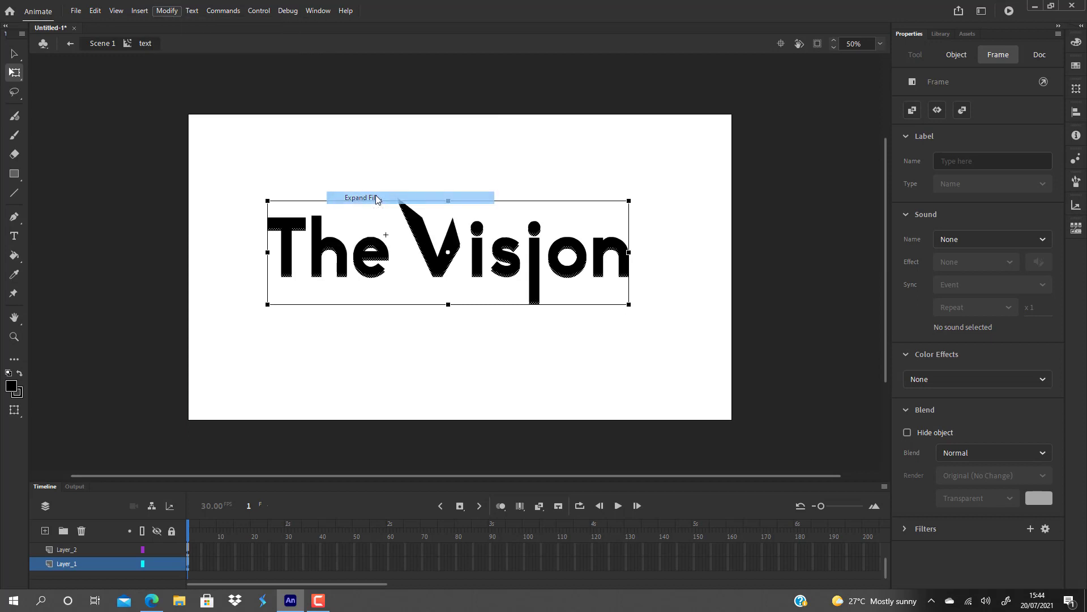
{"action": "type", "text": "]8"}
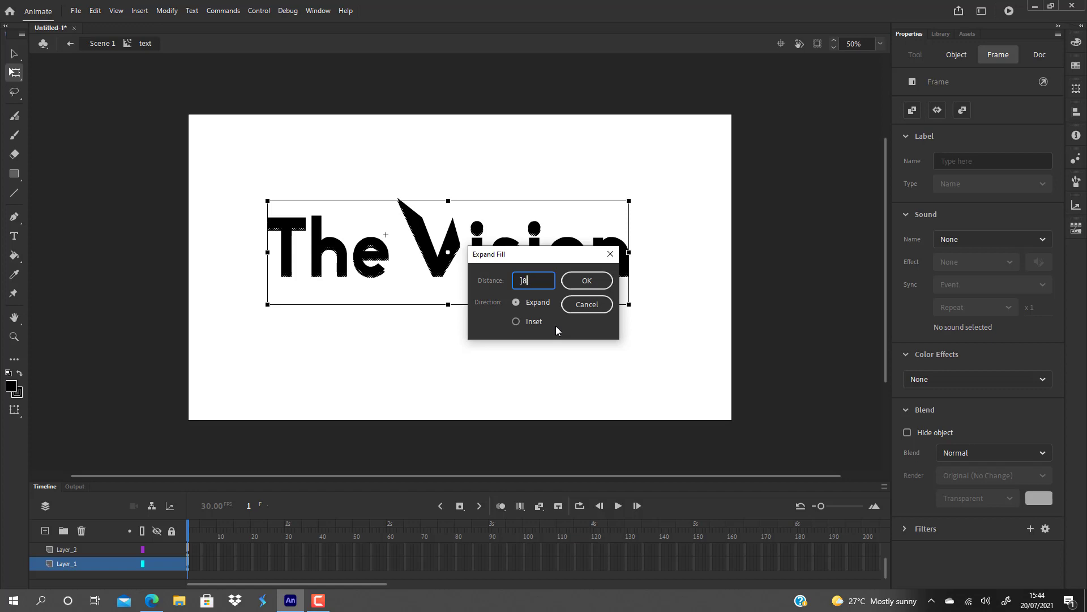
{"action": "key", "text": "BackSpace"}
{"action": "key", "text": "BackSpace"}
{"action": "type", "text": "8"}
{"action": "left_click", "coordinate": [597, 280]}
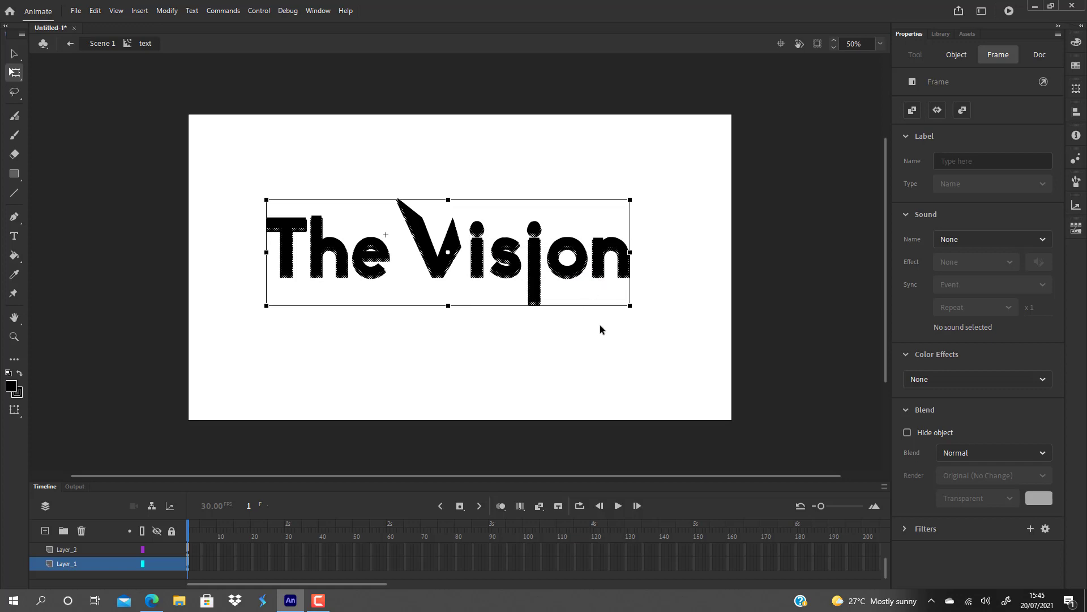
Fill the Layer_1 lettering with the default blue-to-black radial gradient swatch.
{"action": "left_click", "coordinate": [1076, 42]}
{"action": "left_click", "coordinate": [878, 57]}
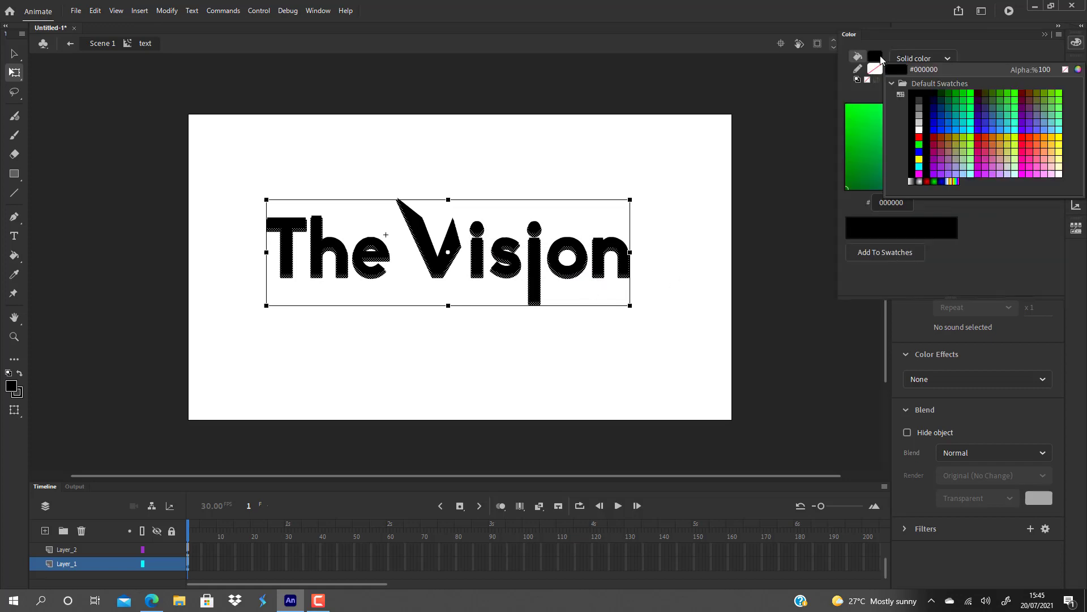
{"action": "left_click", "coordinate": [945, 178]}
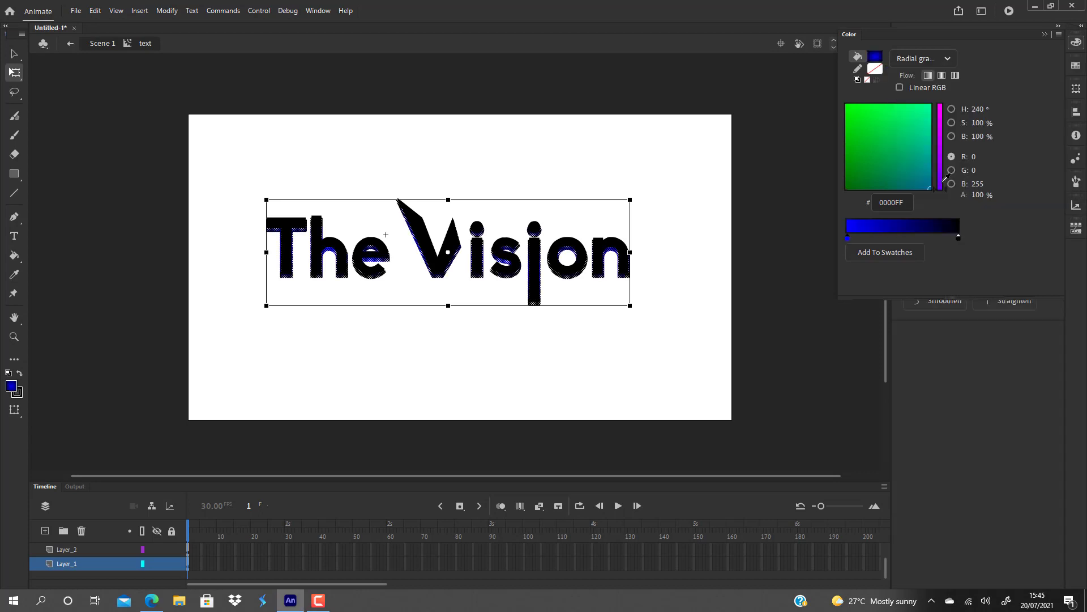
Add a stop midway along the Layer_1 lettering's radial gradient and colour it teal (00A286).
{"action": "left_click", "coordinate": [849, 239]}
{"action": "left_click_drag", "start_coordinate": [853, 239], "coordinate": [902, 241]}
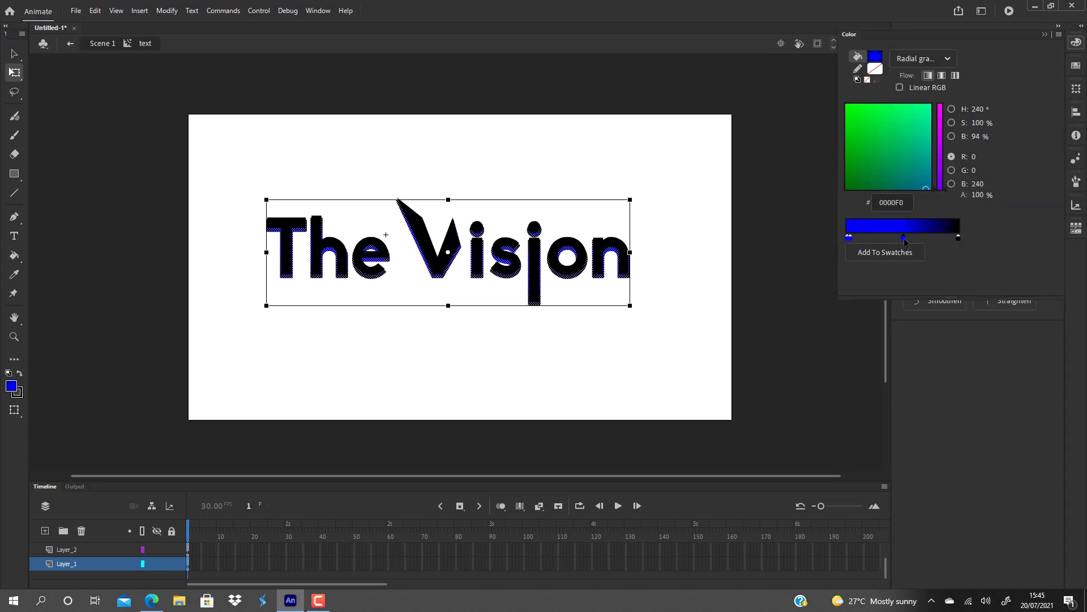
{"action": "double_click", "coordinate": [904, 240]}
{"action": "left_click", "coordinate": [924, 157]}
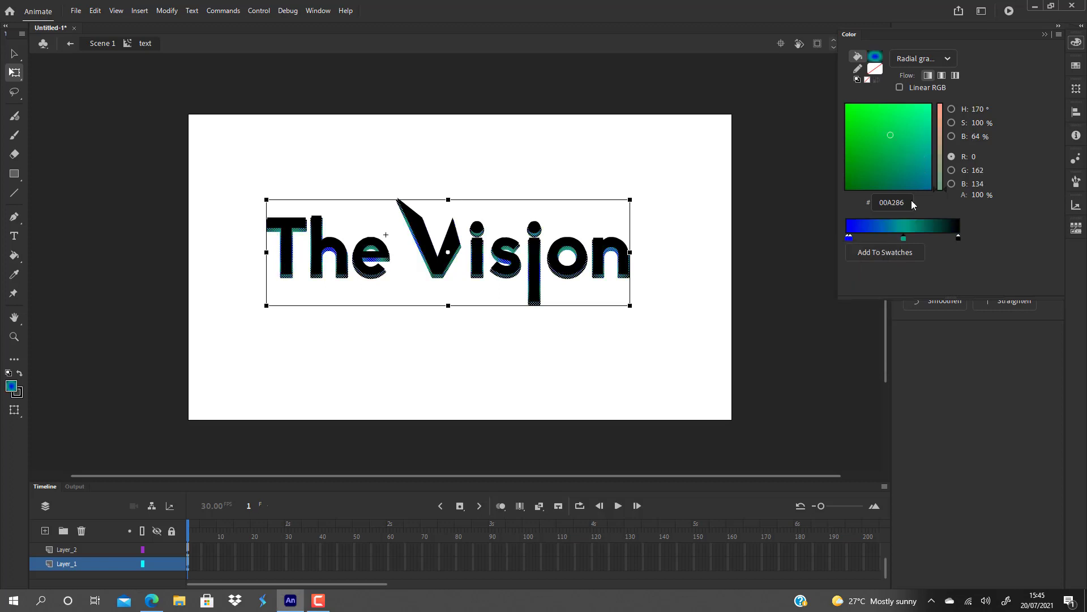
Recolour the blue starting stop of the Layer_1 gradient green (00C581) and lower its alpha to 0%.
{"action": "double_click", "coordinate": [849, 238]}
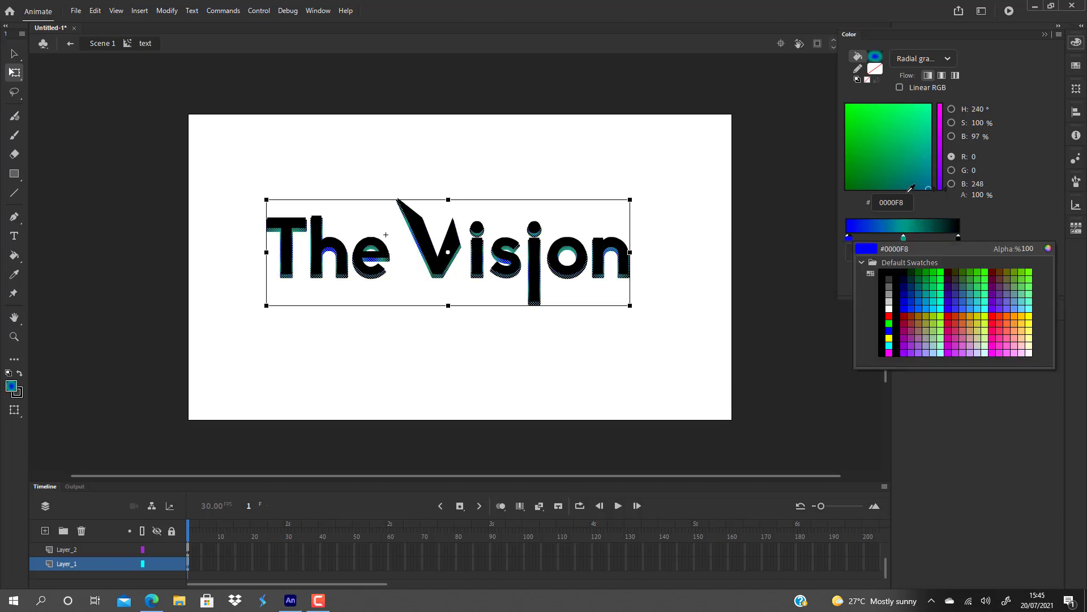
{"action": "left_click", "coordinate": [927, 159]}
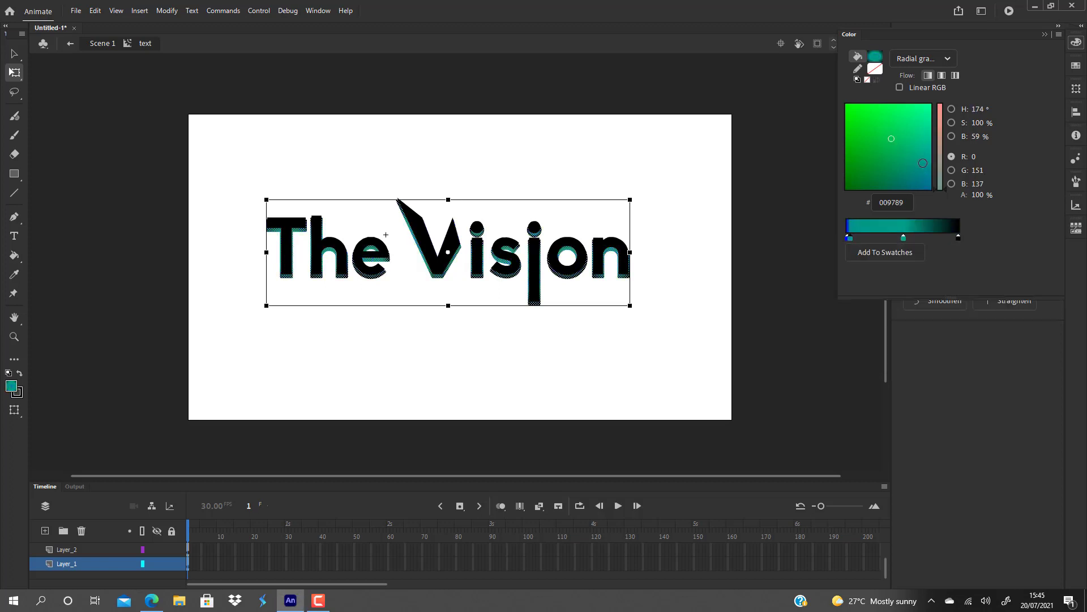
{"action": "left_click", "coordinate": [848, 237]}
{"action": "double_click", "coordinate": [848, 237]}
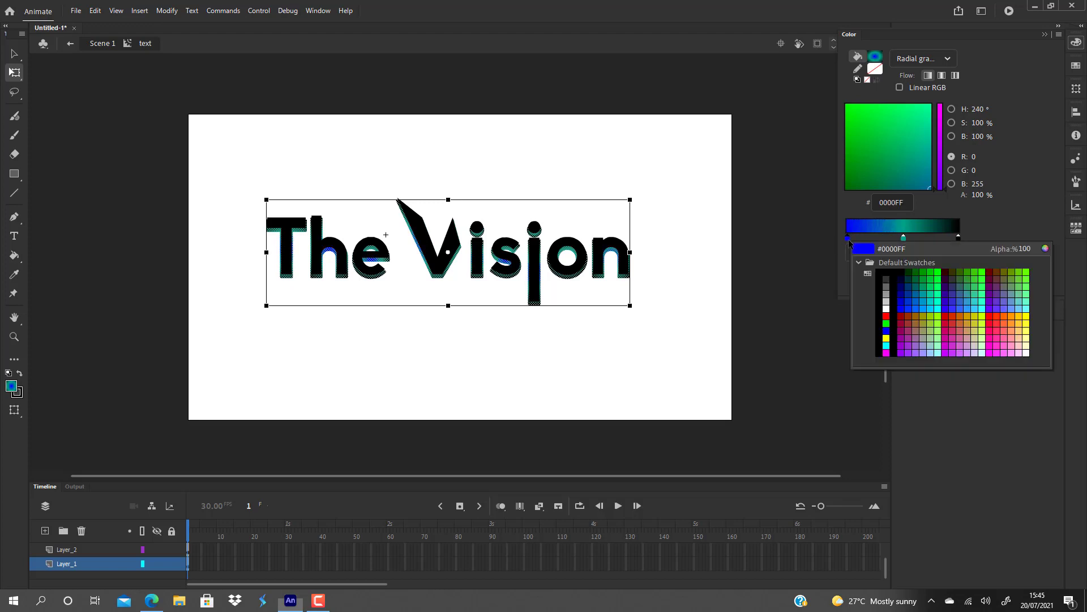
{"action": "left_click", "coordinate": [919, 139]}
{"action": "left_click_drag", "start_coordinate": [977, 195], "coordinate": [775, 227]}
Deselect the lettering and set the document's stage colour to black.
{"action": "left_click", "coordinate": [654, 358]}
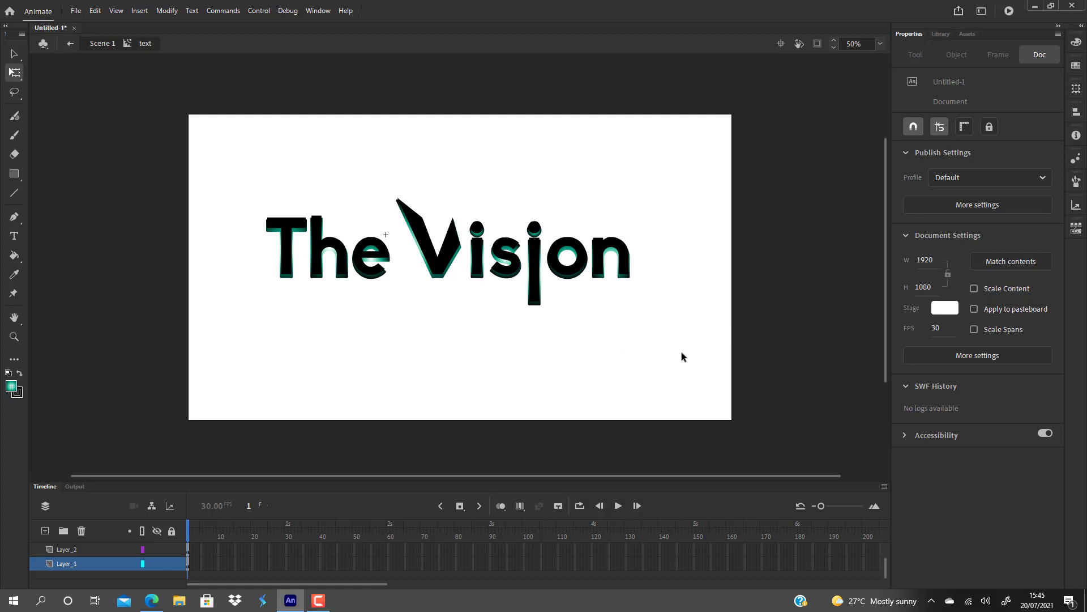
{"action": "left_click", "coordinate": [944, 308]}
{"action": "left_click", "coordinate": [772, 345]}
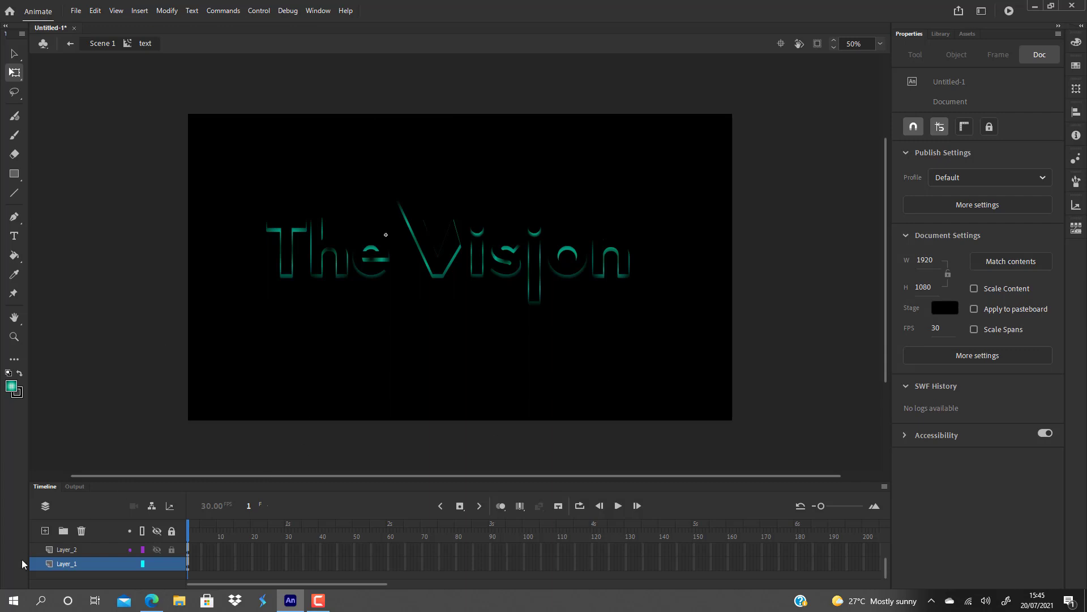
Fill the Layer_2 lettering with the solid turquoise green 00DEA8.
{"action": "scroll", "coordinate": [77, 546], "scroll_direction": "up", "scroll_amount": 2}
{"action": "scroll", "coordinate": [84, 562], "scroll_direction": "down", "scroll_amount": 1}
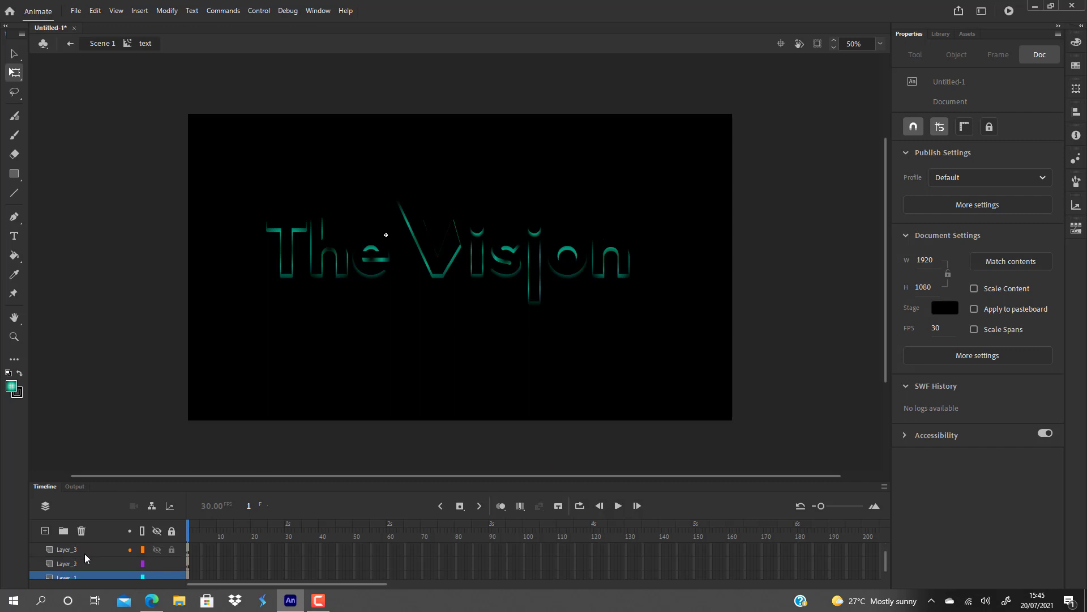
{"action": "left_click", "coordinate": [78, 562]}
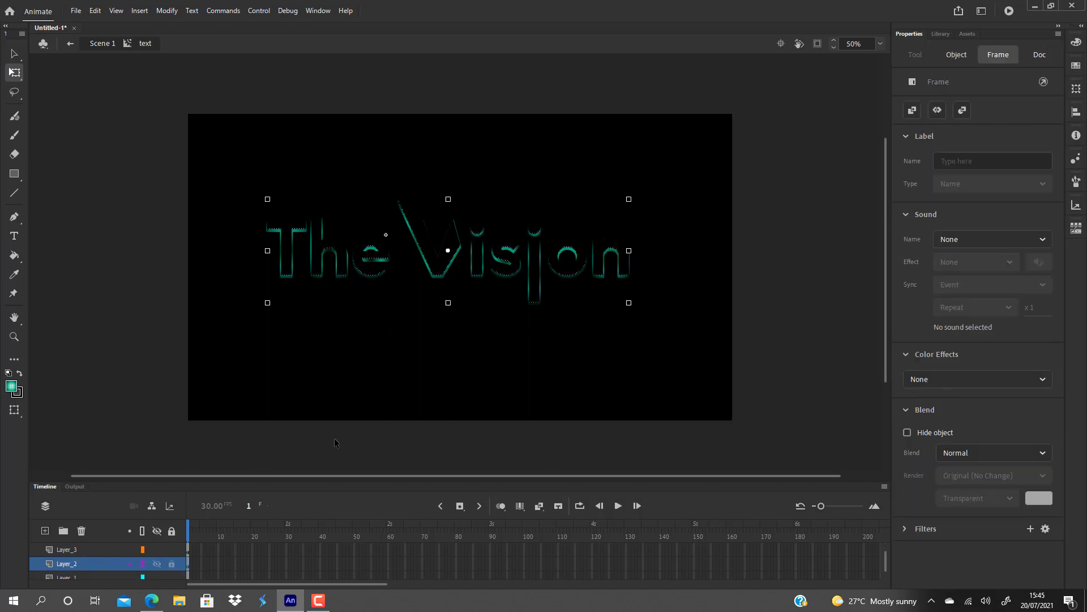
{"action": "left_click", "coordinate": [1076, 45]}
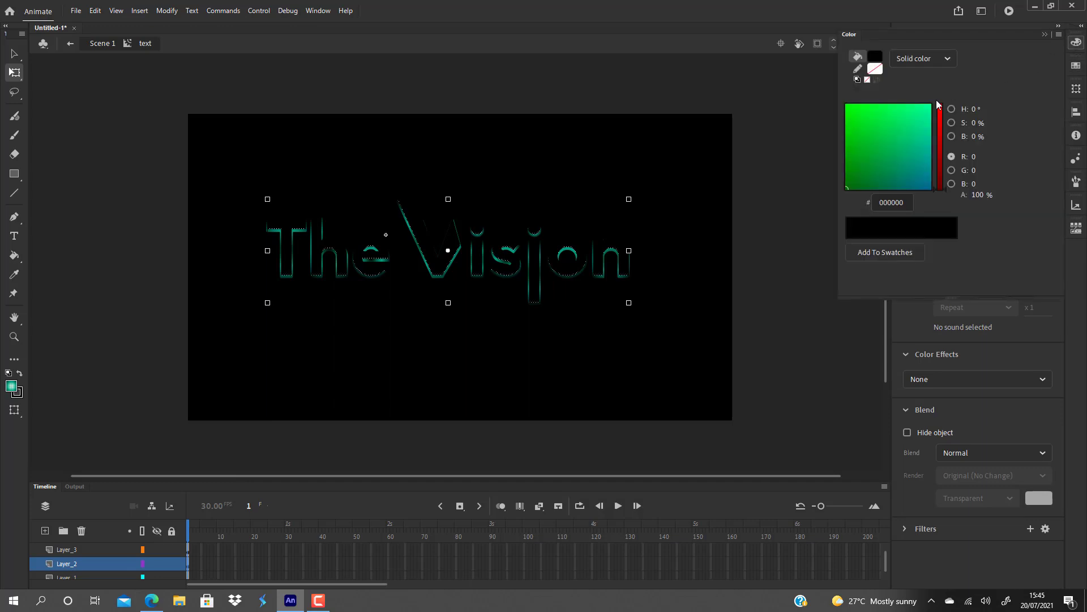
{"action": "left_click", "coordinate": [903, 115]}
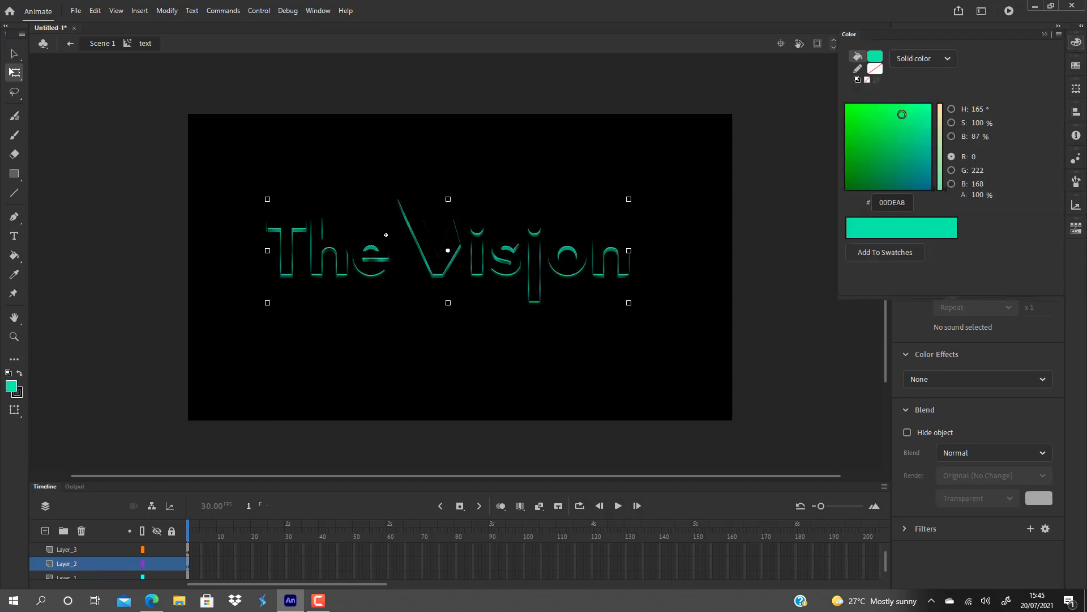
{"action": "left_click", "coordinate": [699, 205]}
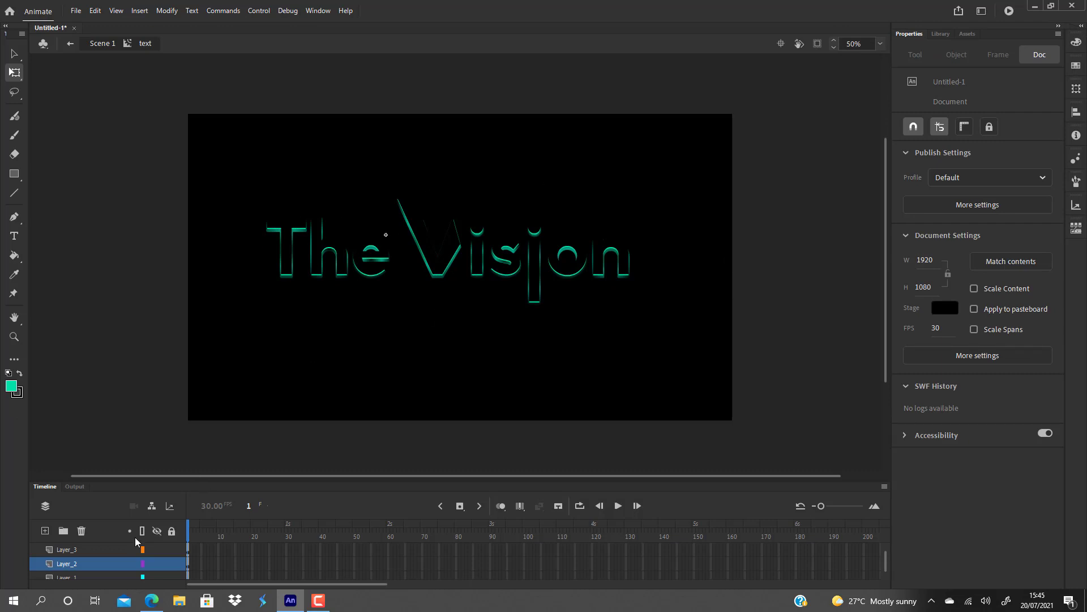
Shrink the fill of the Layer_4 lettering with Expand Fill, using an inset of 8 px.
{"action": "left_click", "coordinate": [78, 550]}
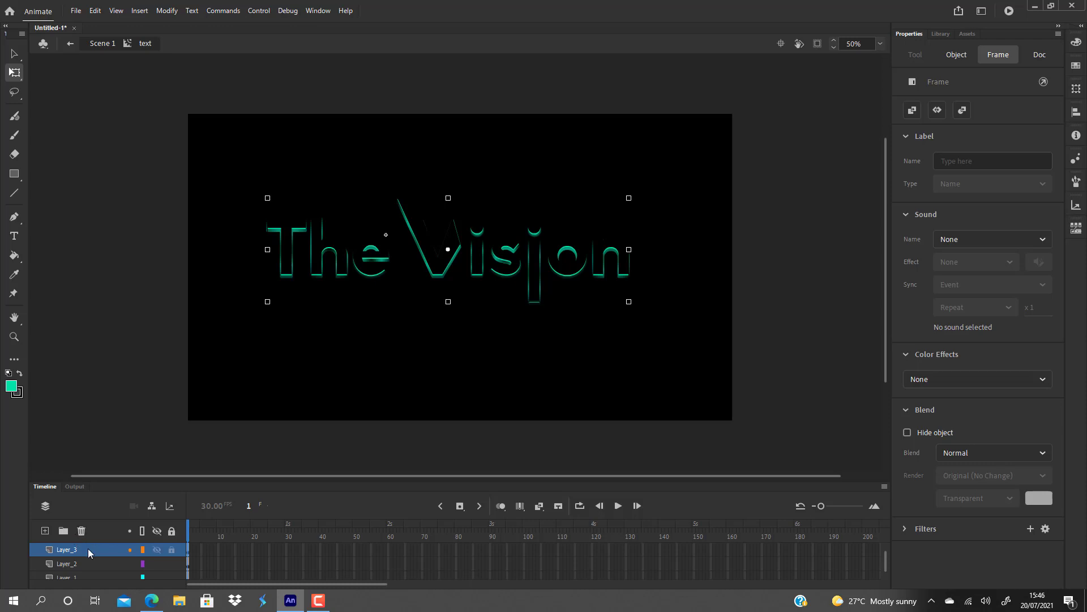
{"action": "scroll", "coordinate": [86, 548], "scroll_direction": "up", "scroll_amount": 1}
{"action": "left_click", "coordinate": [80, 548]}
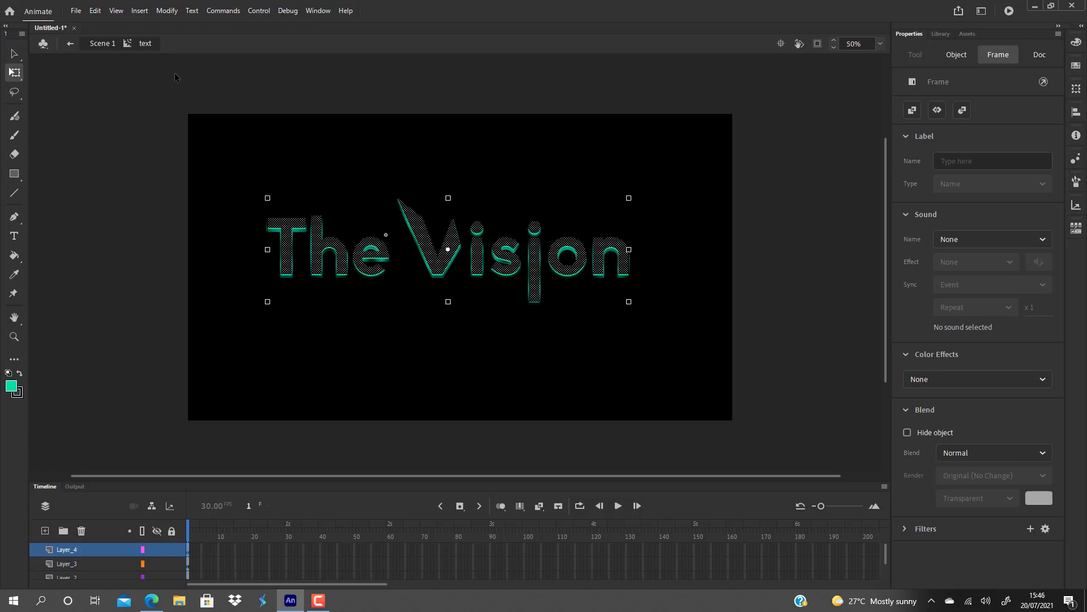
{"action": "left_click", "coordinate": [169, 10]}
{"action": "mouse_move", "coordinate": [214, 119]}
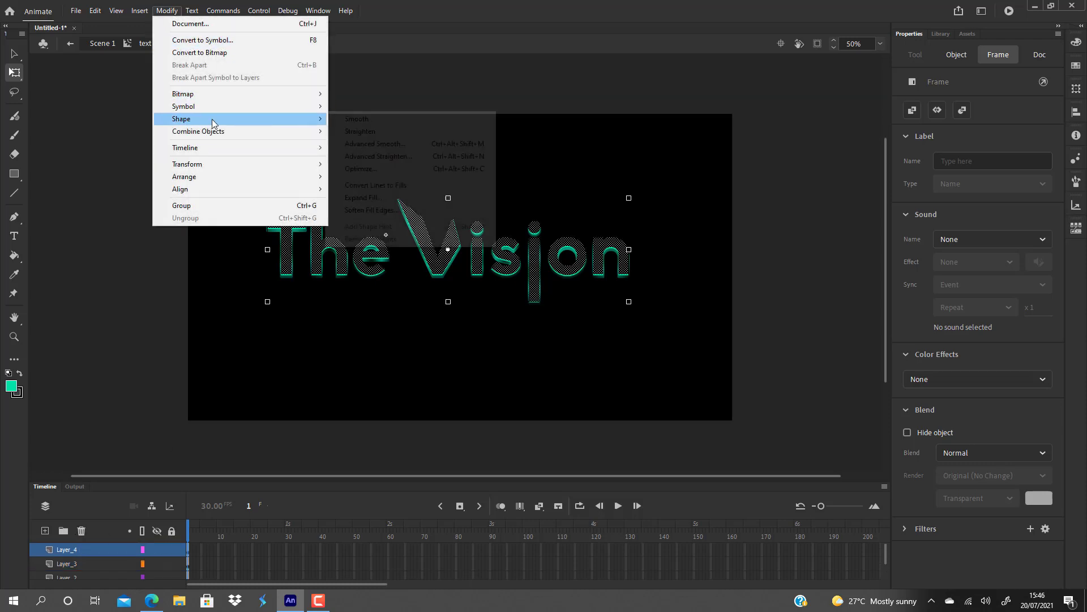
{"action": "left_click", "coordinate": [386, 196]}
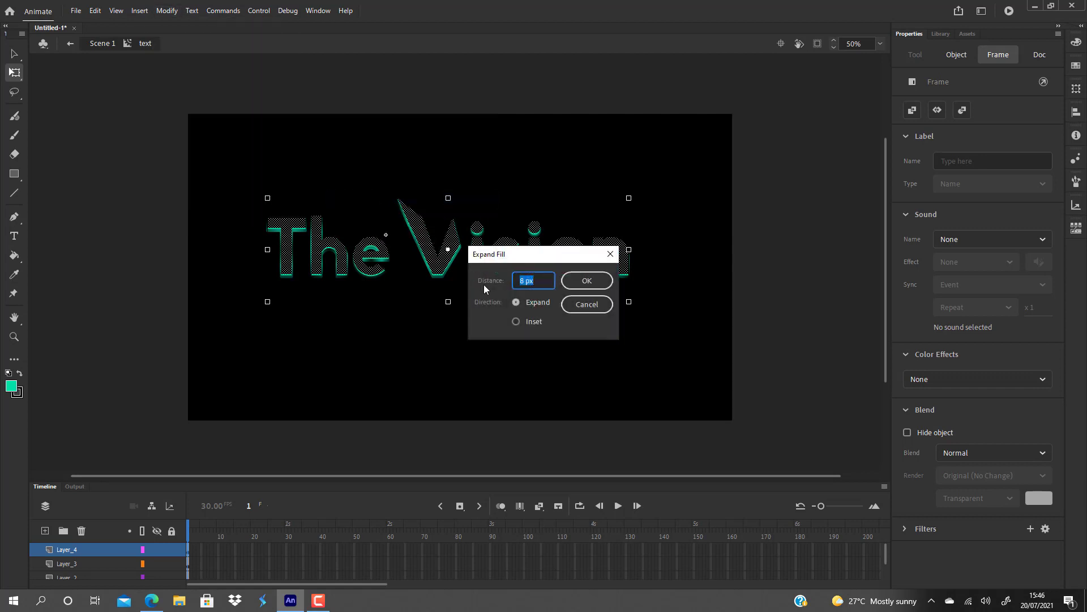
{"action": "left_click", "coordinate": [584, 281]}
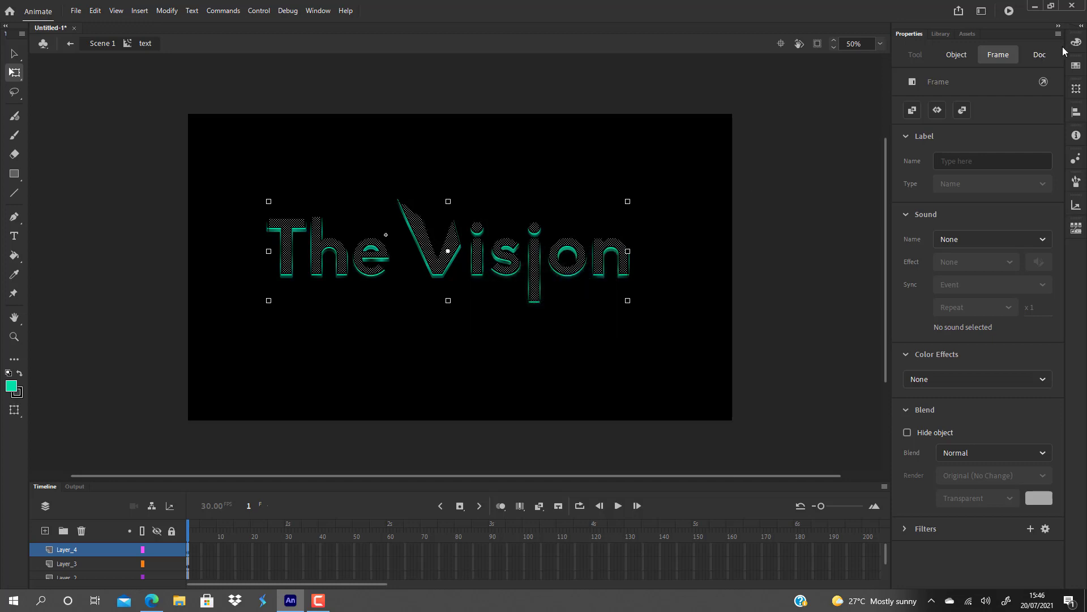
{"action": "left_click", "coordinate": [692, 220]}
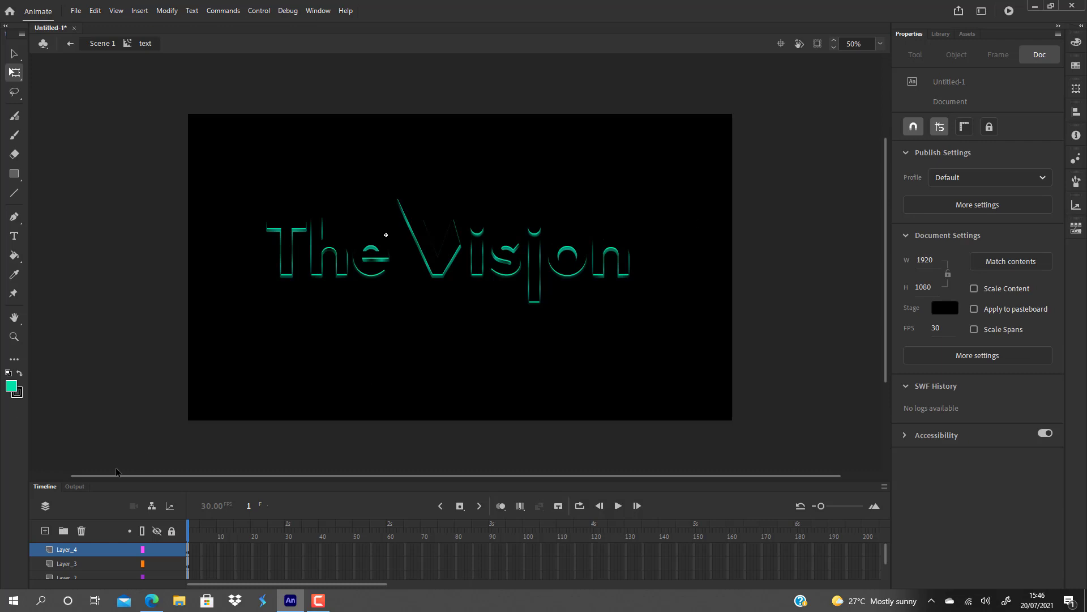
Try to inset the Layer_4 lettering's fill by a further 8 px.
{"action": "left_click", "coordinate": [90, 548]}
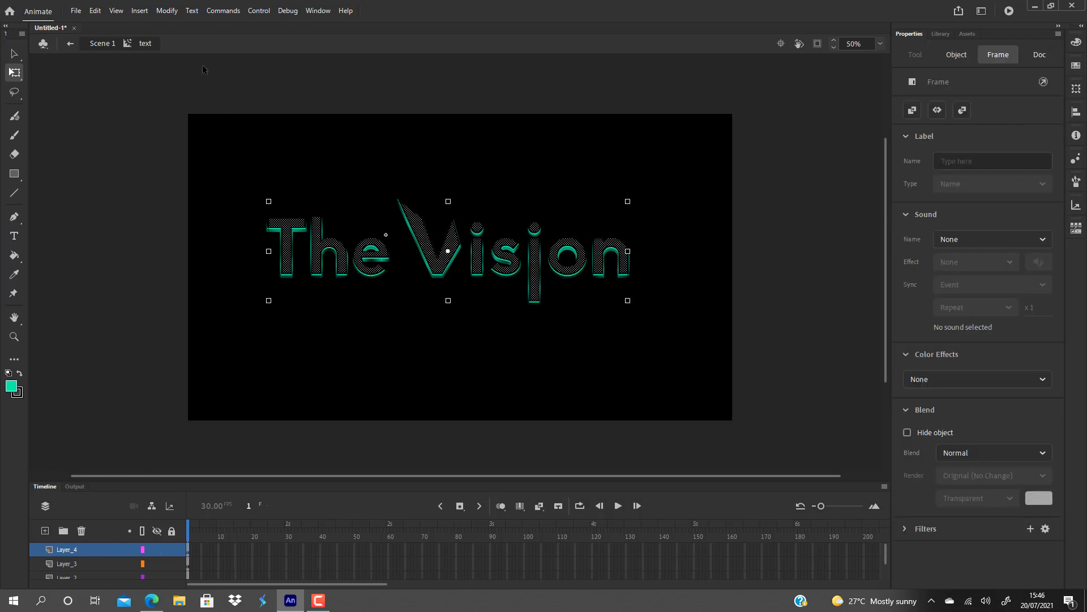
{"action": "left_click", "coordinate": [166, 10]}
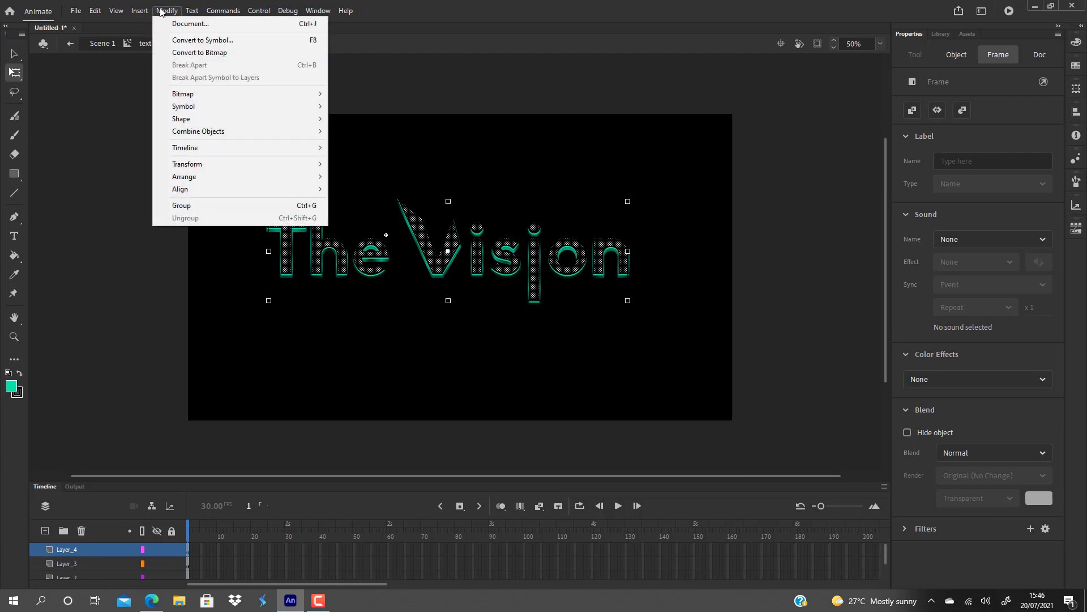
{"action": "mouse_move", "coordinate": [201, 119]}
{"action": "left_click", "coordinate": [365, 197]}
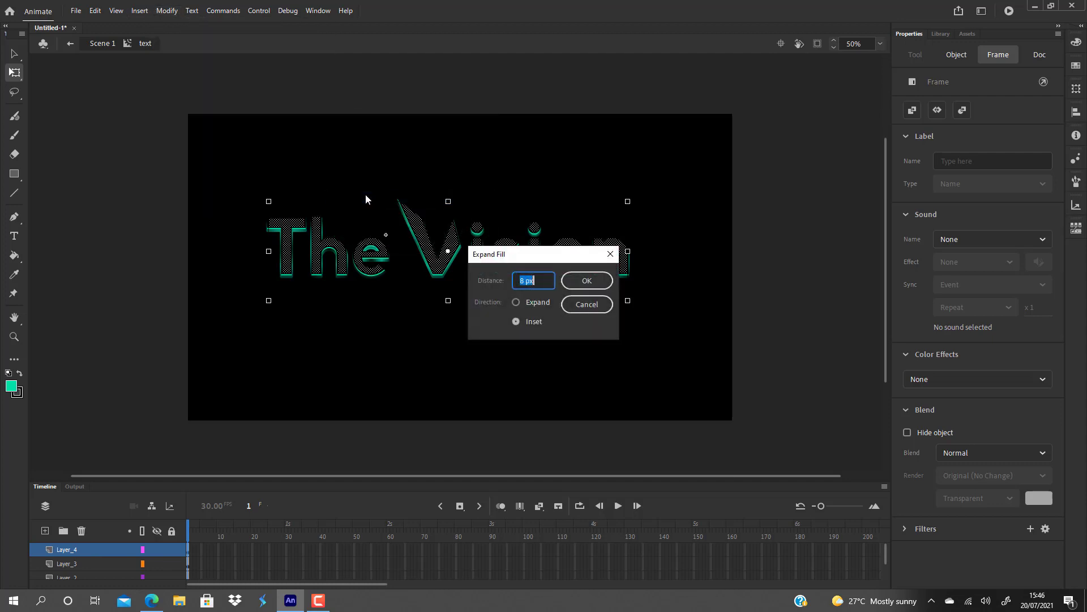
{"action": "left_click", "coordinate": [574, 285]}
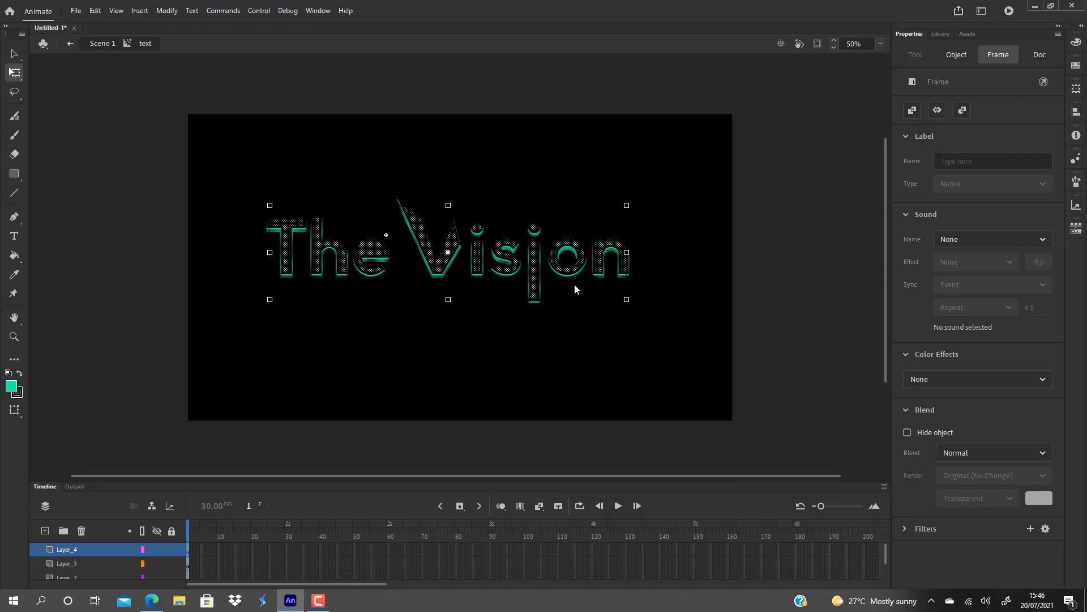
{"action": "left_click", "coordinate": [487, 356]}
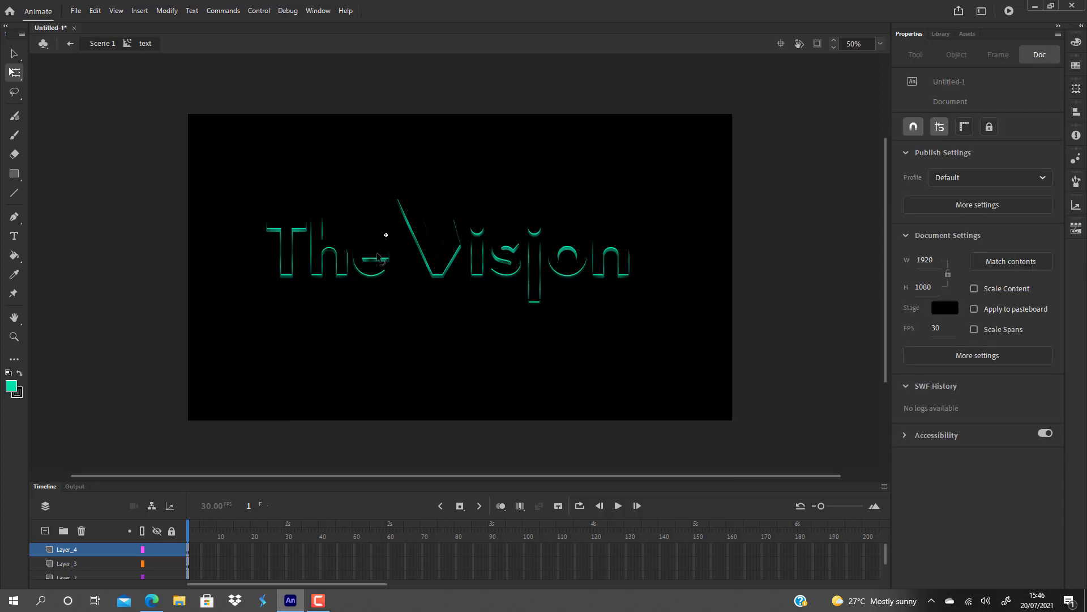
Check the letter "e" and undo the second 8 px inset of the Layer_4 lettering.
{"action": "left_click", "coordinate": [378, 255]}
{"action": "left_click", "coordinate": [394, 310]}
{"action": "left_click", "coordinate": [379, 249]}
{"action": "left_click", "coordinate": [390, 317]}
{"action": "key", "text": "ctrl+z"}
{"action": "key", "text": "ctrl+z"}
{"action": "key", "text": "ctrl+z"}
{"action": "key", "text": "ctrl+z"}
{"action": "key", "text": "ctrl+a"}
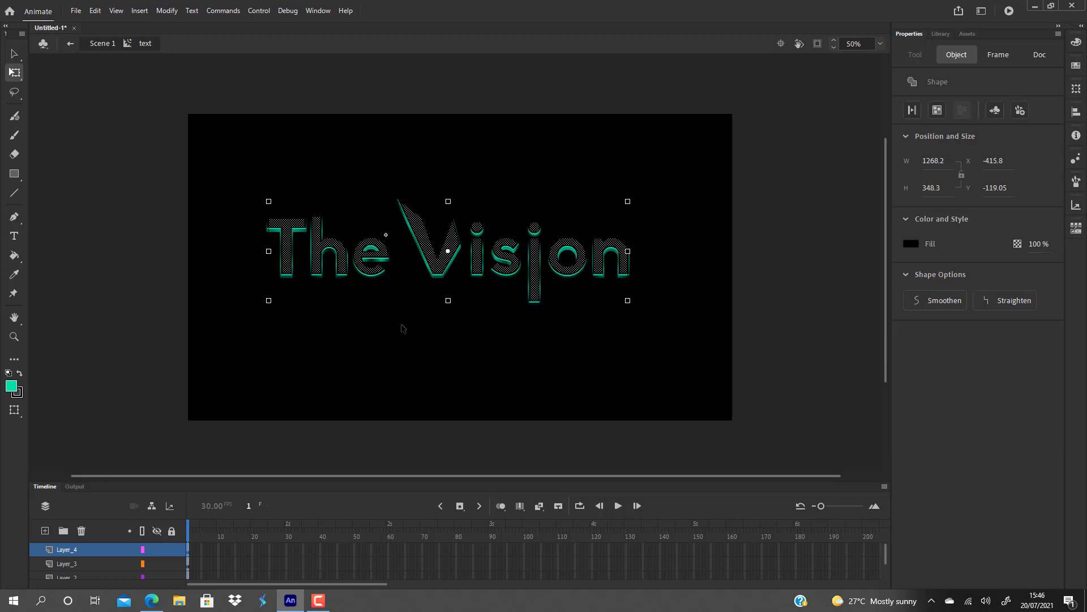
{"action": "left_click", "coordinate": [404, 328]}
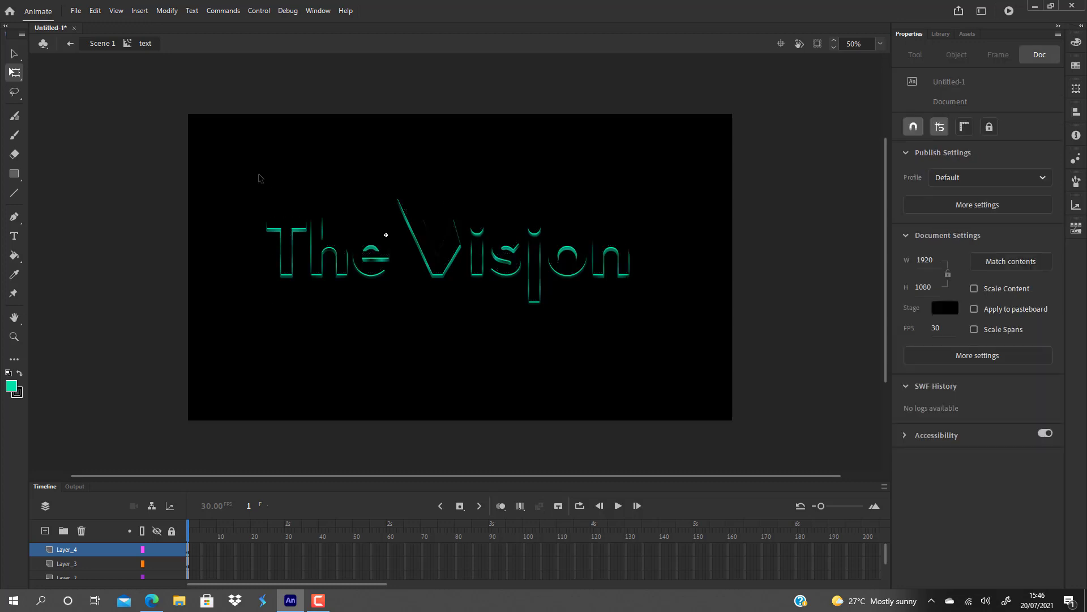
Inset the fill of the Layer_4 lettering by a further 4 px.
{"action": "left_click", "coordinate": [88, 547]}
{"action": "left_click", "coordinate": [168, 11]}
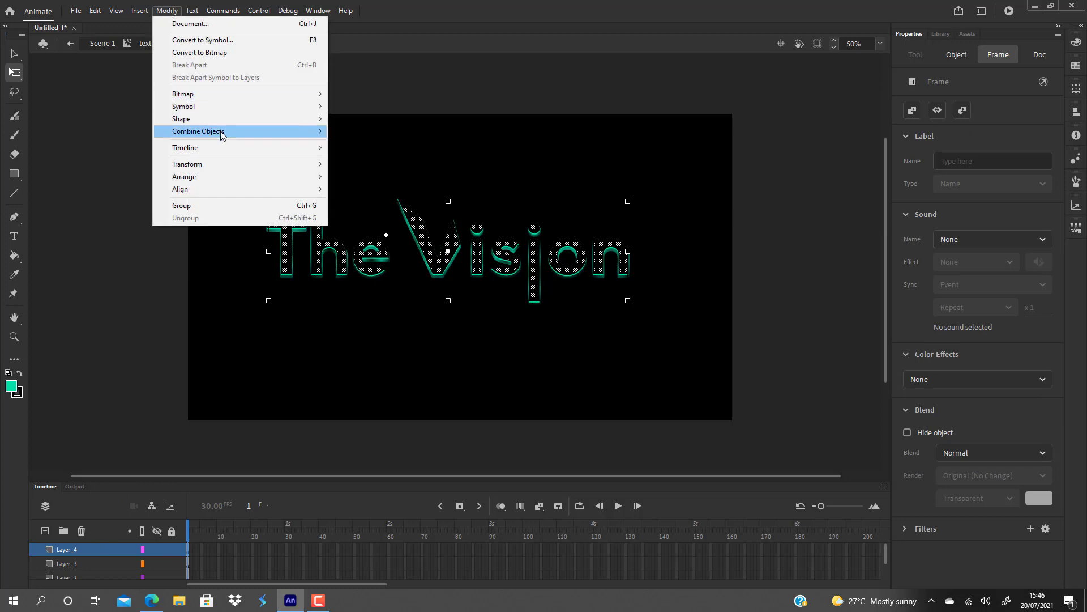
{"action": "mouse_move", "coordinate": [242, 121]}
{"action": "left_click", "coordinate": [375, 198]}
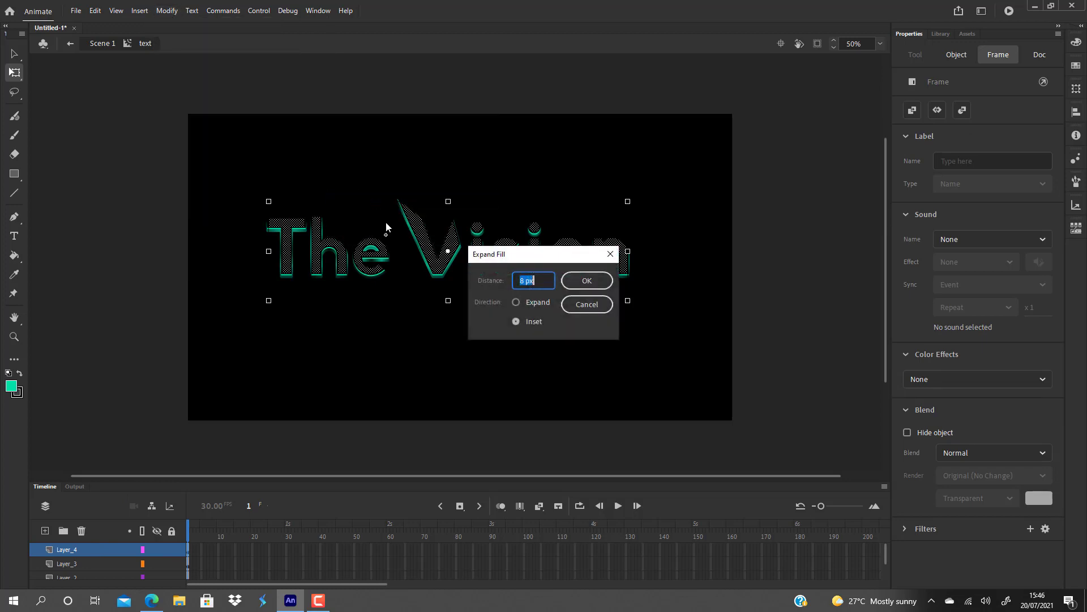
{"action": "key", "text": "BackSpace"}
{"action": "type", "text": "4"}
{"action": "key", "text": "Return"}
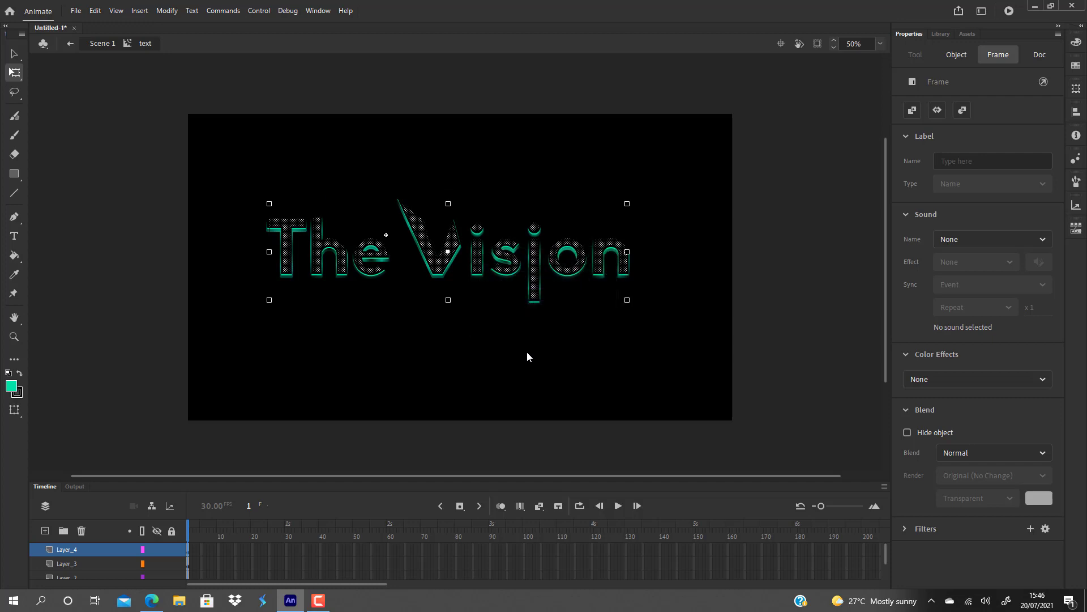
{"action": "left_click", "coordinate": [494, 349]}
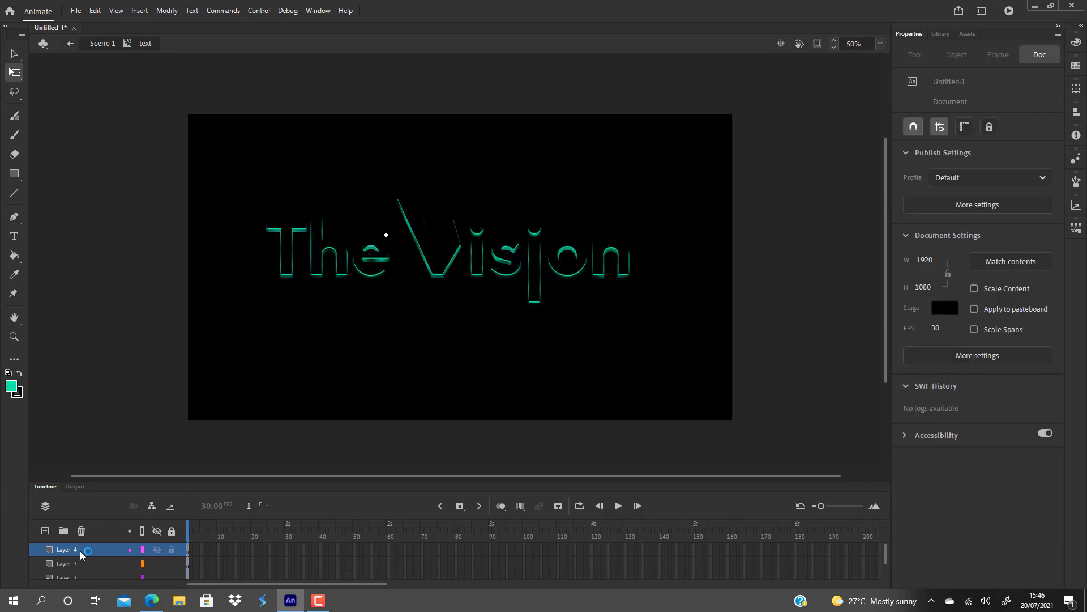
Recolour the Layer_4 lettering solid green (00E077) and change its fill type to a linear gradient.
{"action": "left_click", "coordinate": [82, 549]}
{"action": "left_click", "coordinate": [1076, 43]}
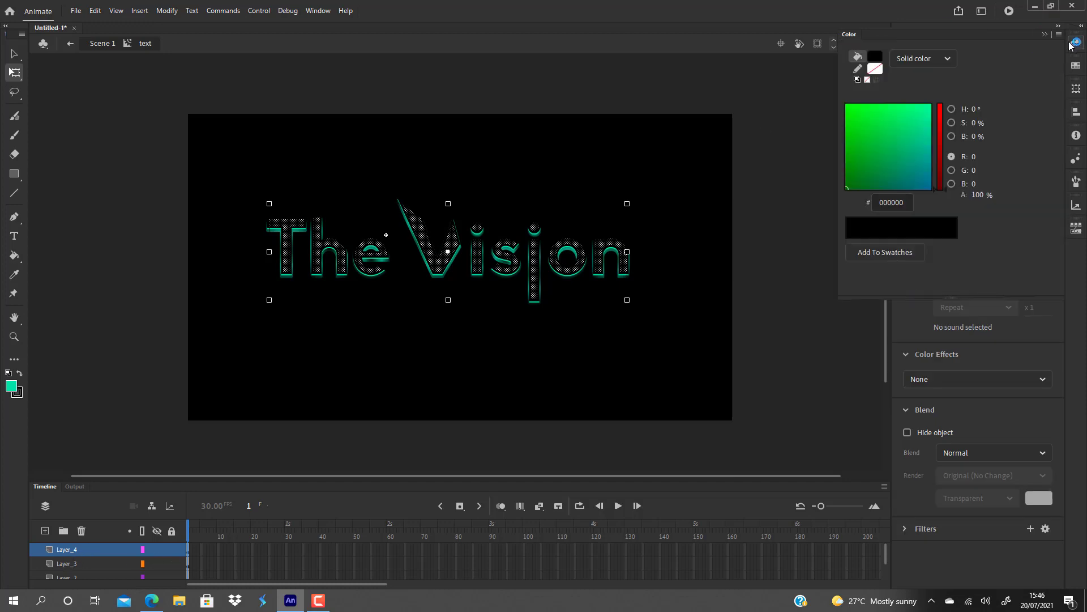
{"action": "left_click", "coordinate": [949, 59]}
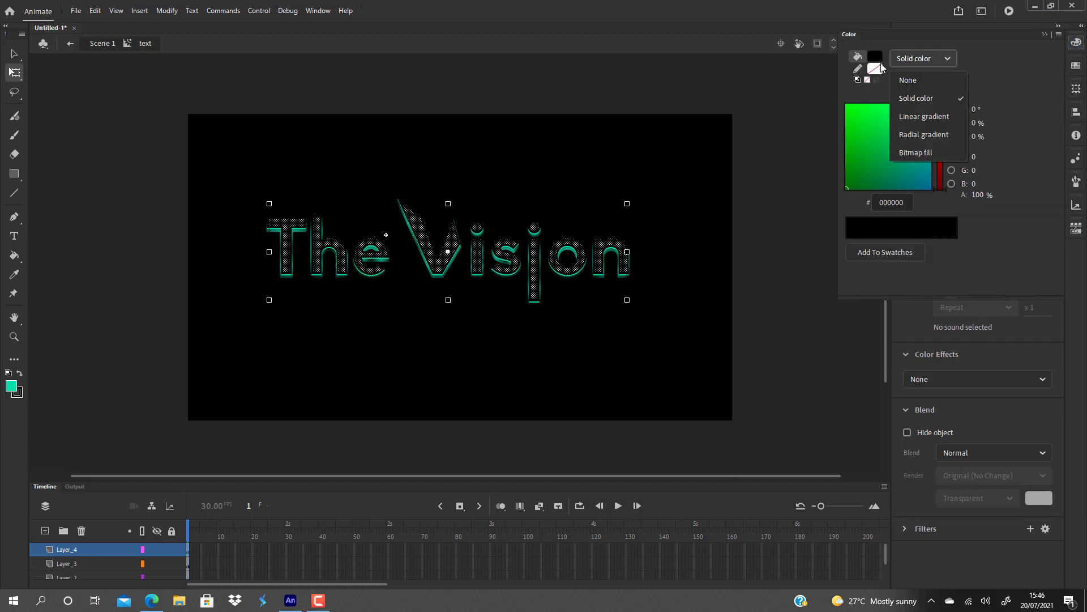
{"action": "left_click", "coordinate": [877, 58]}
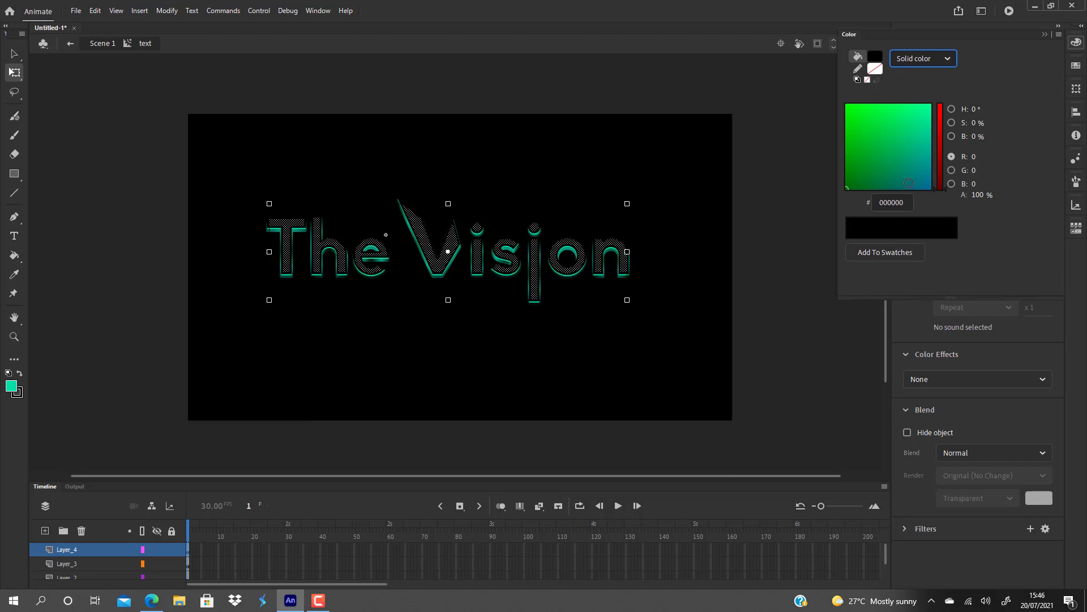
{"action": "mouse_move", "coordinate": [908, 183]}
{"action": "left_mouse_down"}
{"action": "mouse_move", "coordinate": [921, 115]}
{"action": "mouse_move", "coordinate": [885, 113]}
{"action": "left_mouse_up"}
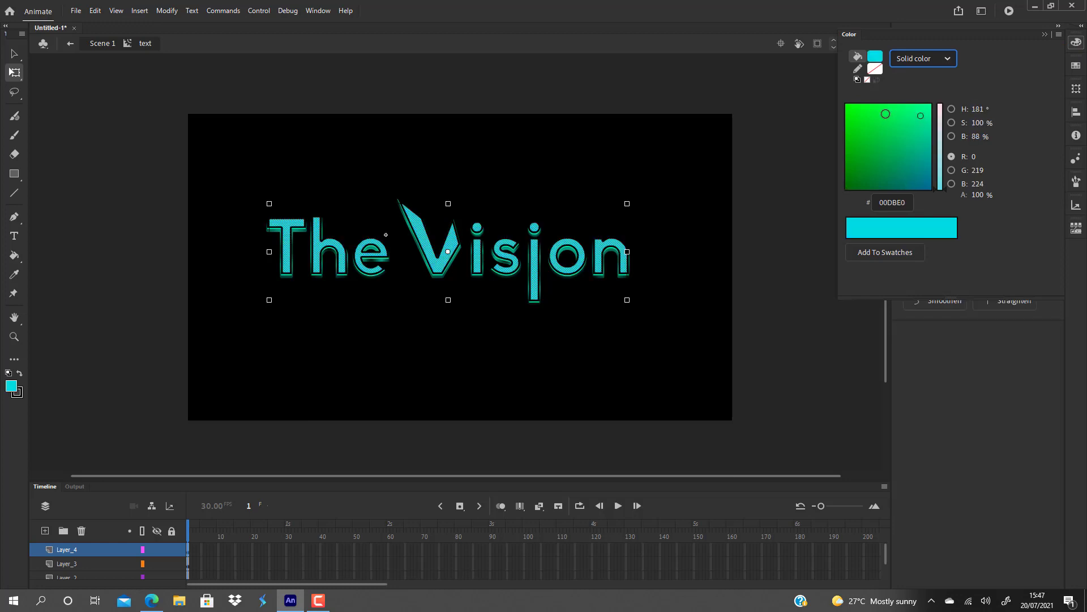
{"action": "left_click", "coordinate": [952, 58]}
{"action": "left_click", "coordinate": [934, 115]}
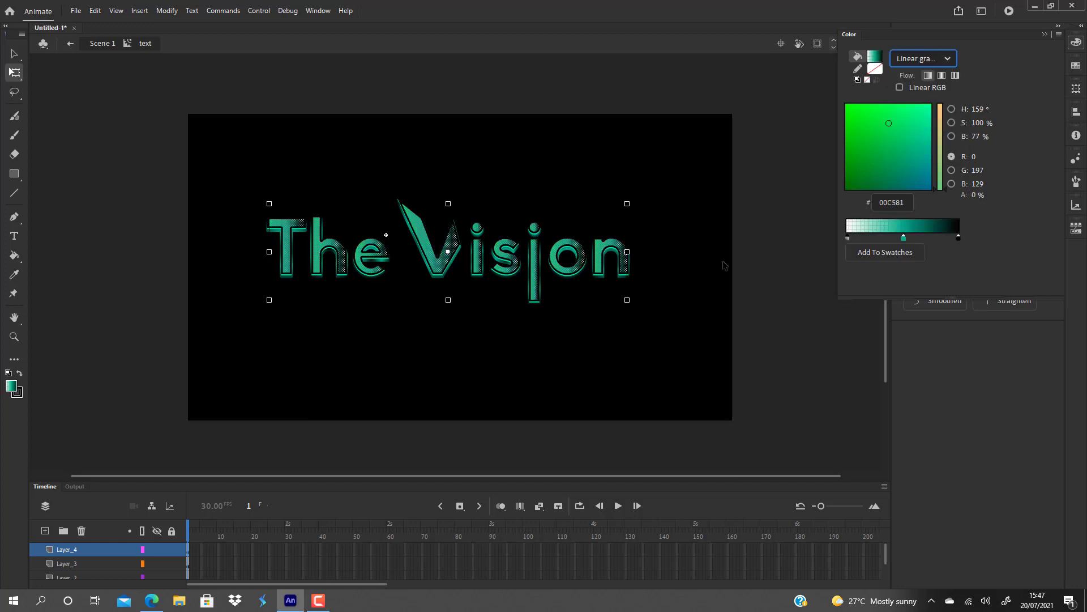
{"action": "left_click", "coordinate": [697, 271]}
{"action": "left_click", "coordinate": [683, 277]}
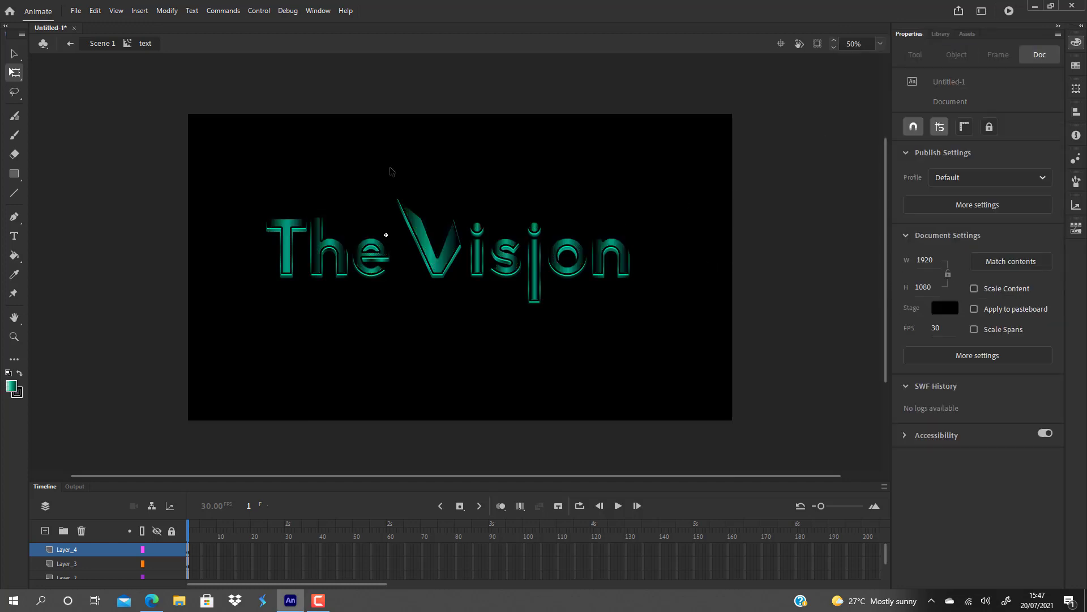
Remove the middle green colour stop (00C581) from the linear gradient filling the Layer_4 lettering.
{"action": "left_click_drag", "start_coordinate": [220, 153], "coordinate": [315, 255]}
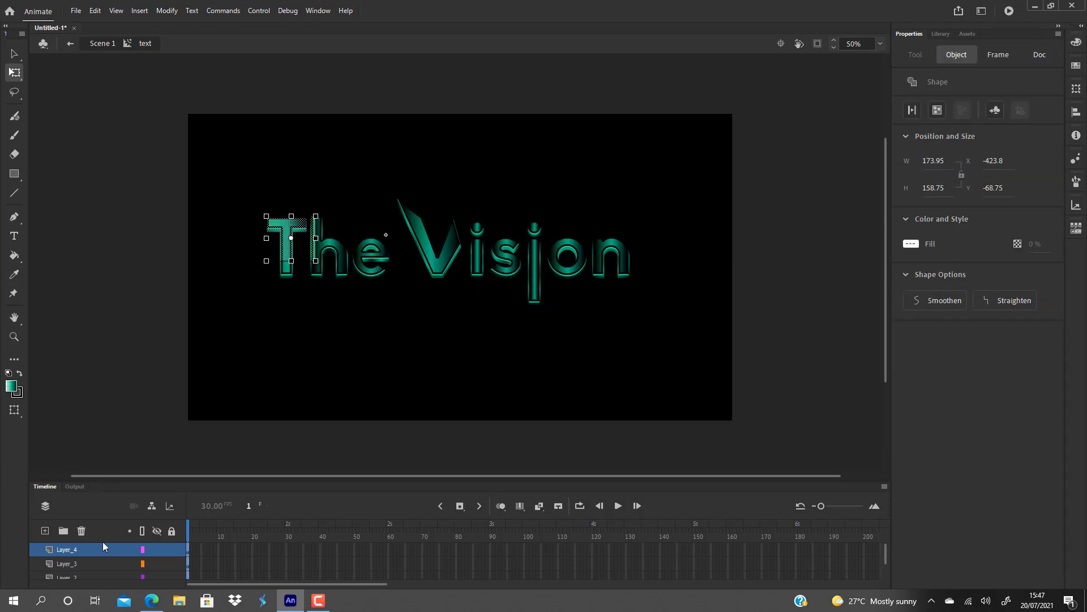
{"action": "left_click", "coordinate": [86, 547]}
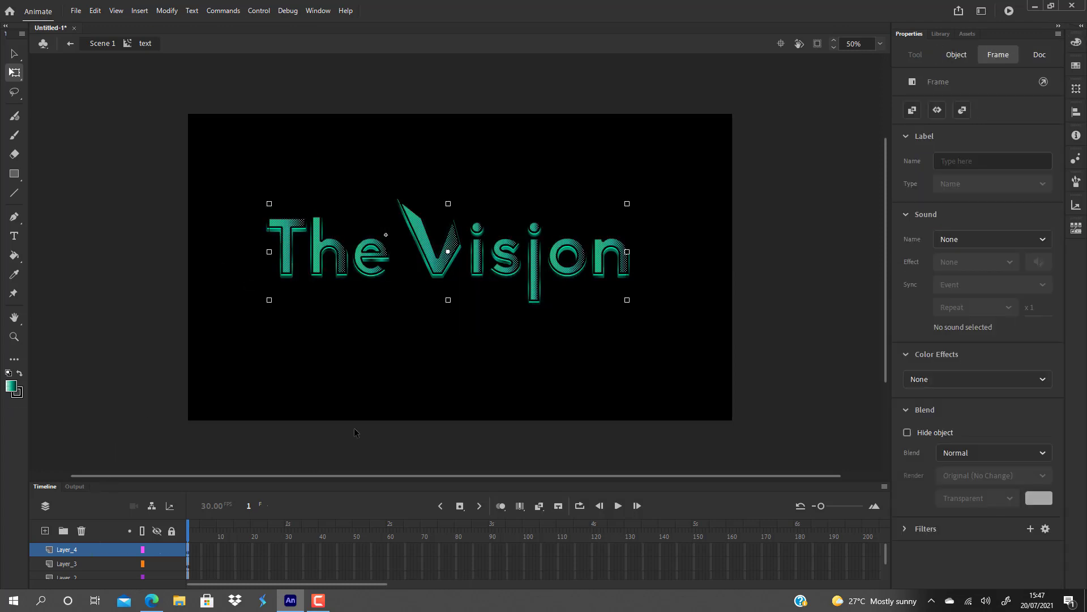
{"action": "left_click", "coordinate": [388, 401]}
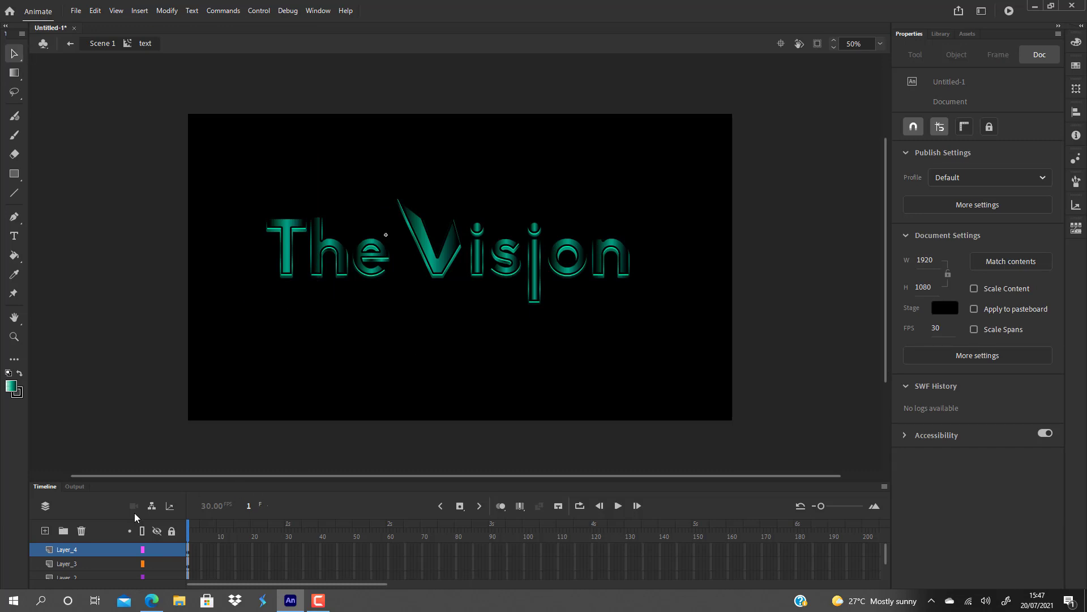
{"action": "left_click", "coordinate": [85, 549]}
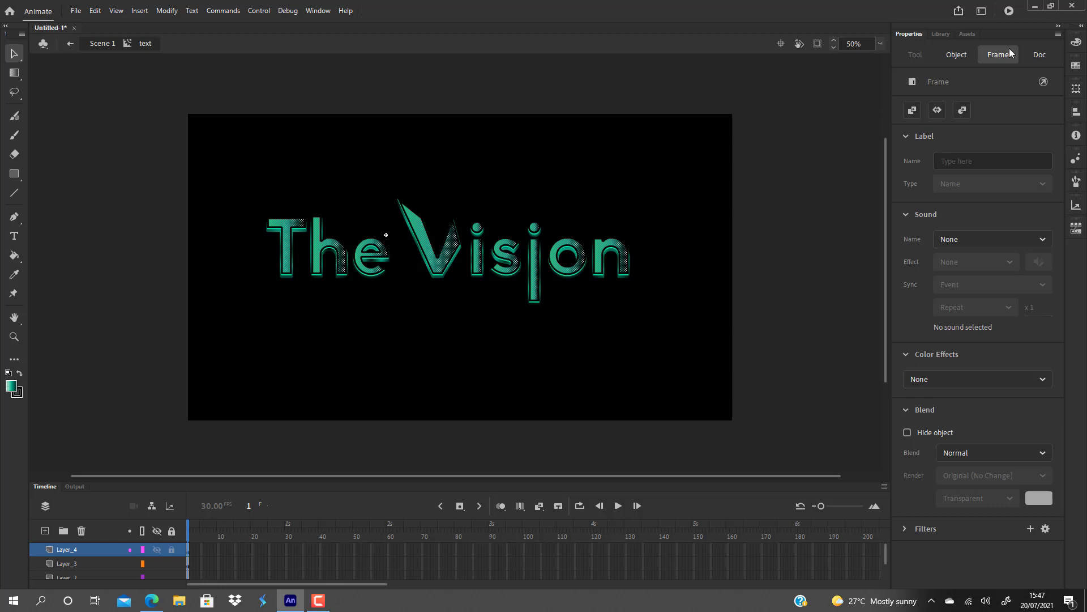
{"action": "left_click", "coordinate": [1076, 43]}
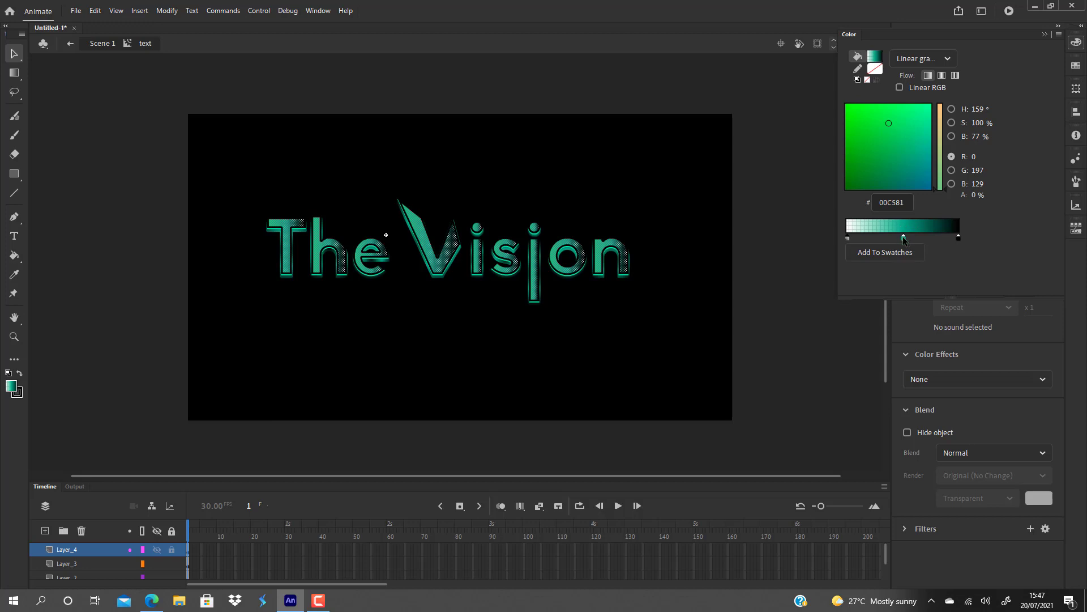
{"action": "left_click_drag", "start_coordinate": [902, 236], "coordinate": [967, 292]}
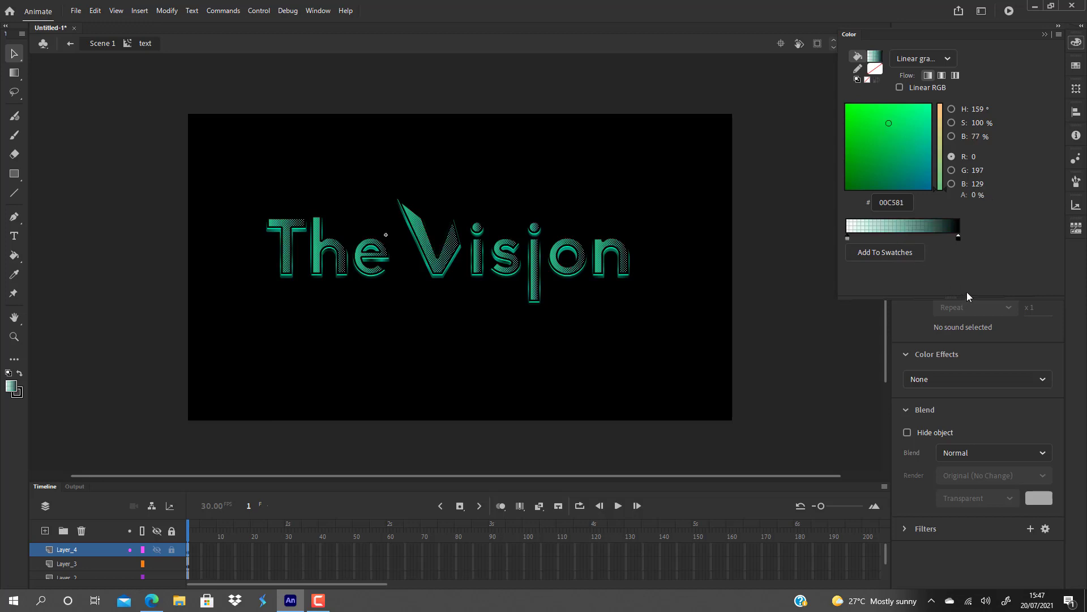
{"action": "left_click", "coordinate": [627, 375]}
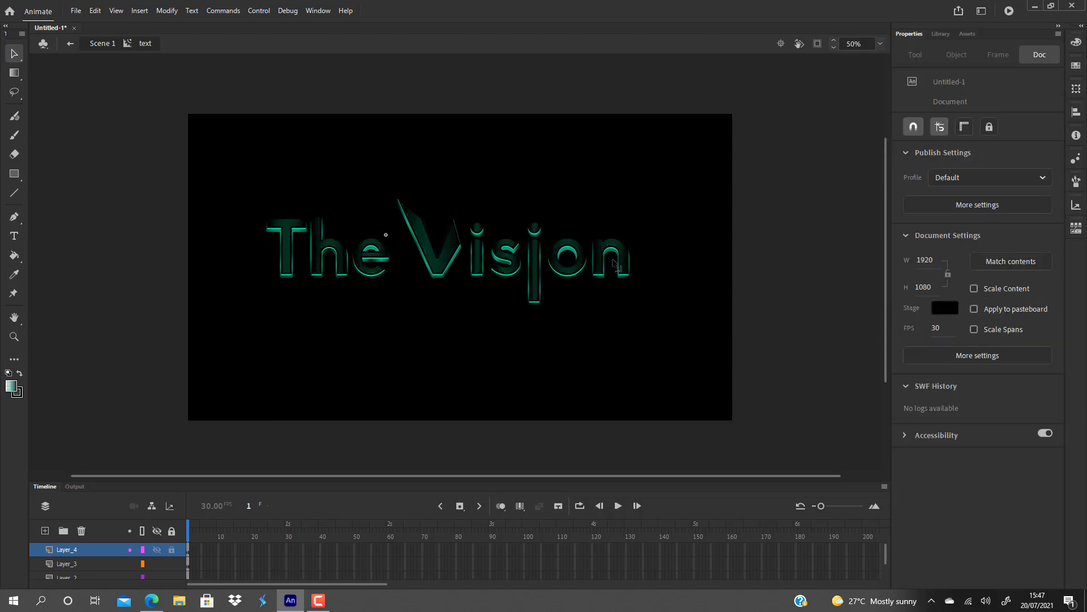
Inspect the gradient placement on the elongated second "i" of "Vision" with the Gradient Transform tool.
{"action": "left_click", "coordinate": [532, 264]}
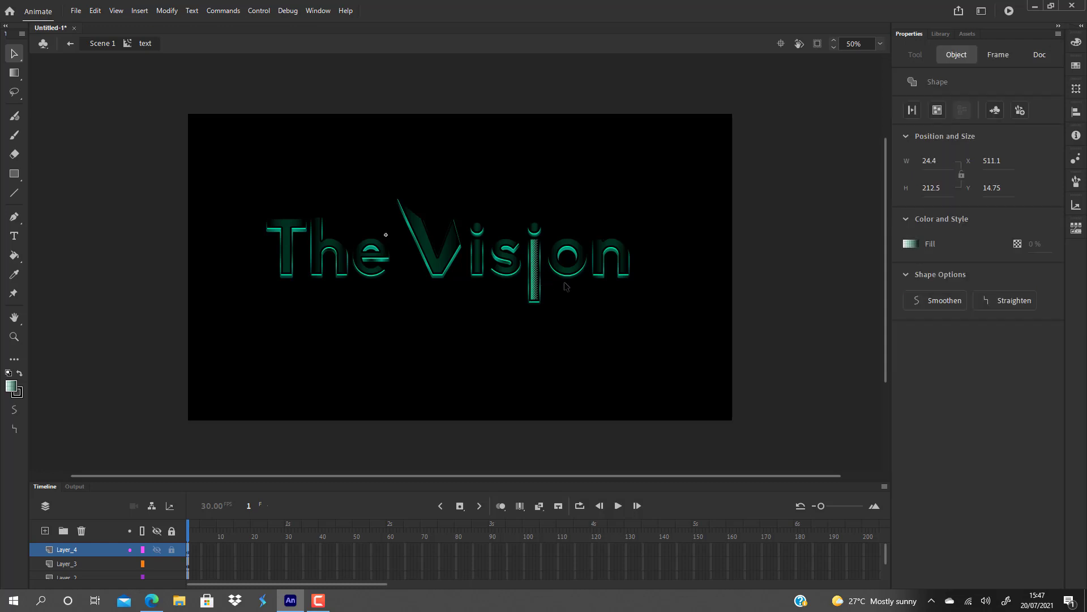
{"action": "left_click", "coordinate": [610, 300]}
{"action": "key", "text": "f"}
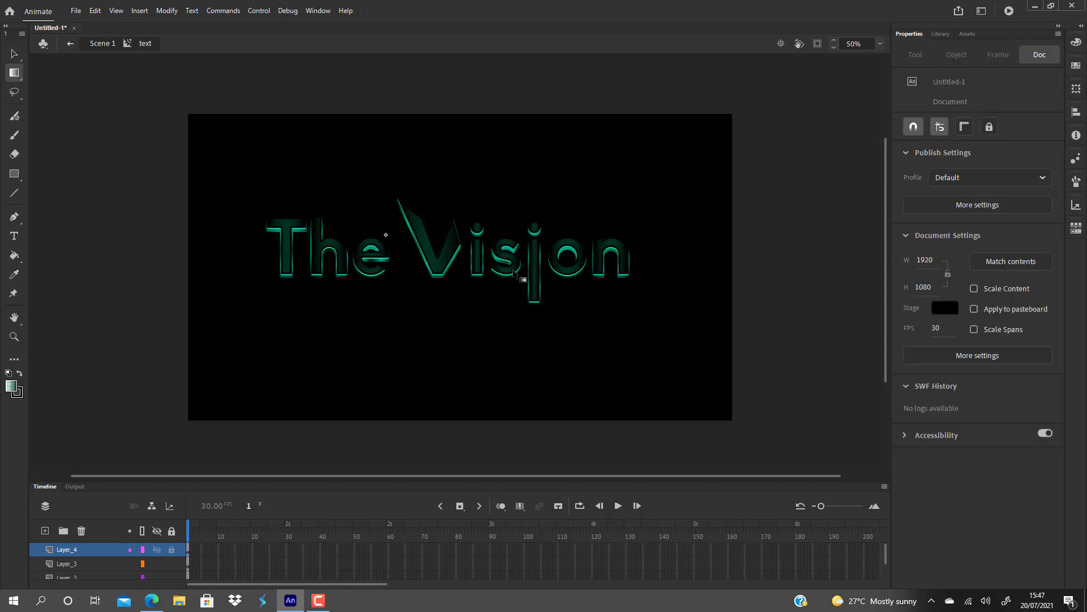
{"action": "left_click", "coordinate": [536, 272]}
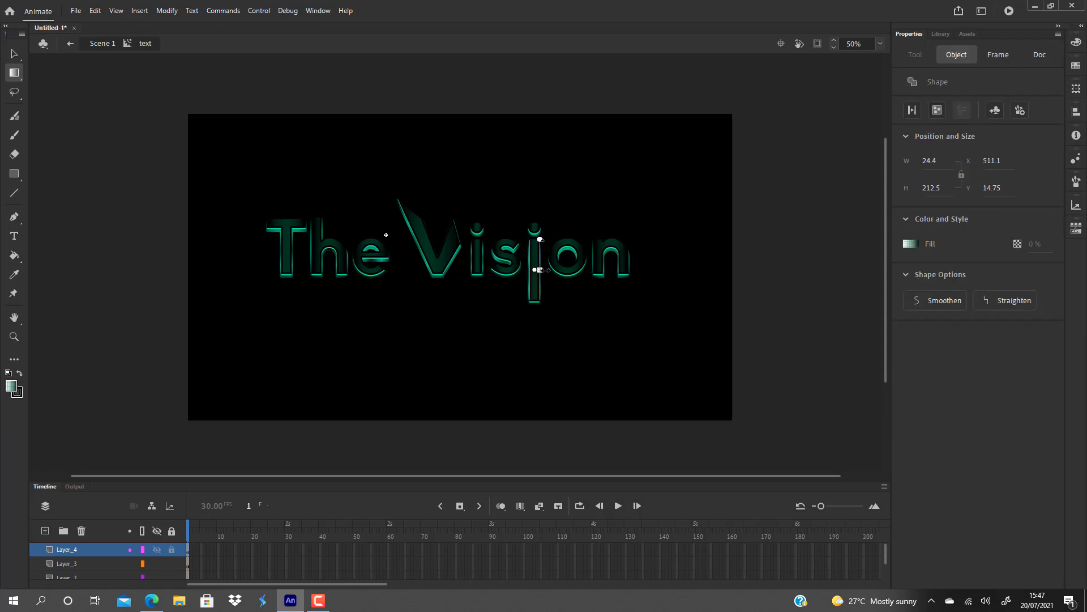
{"action": "left_click", "coordinate": [569, 291]}
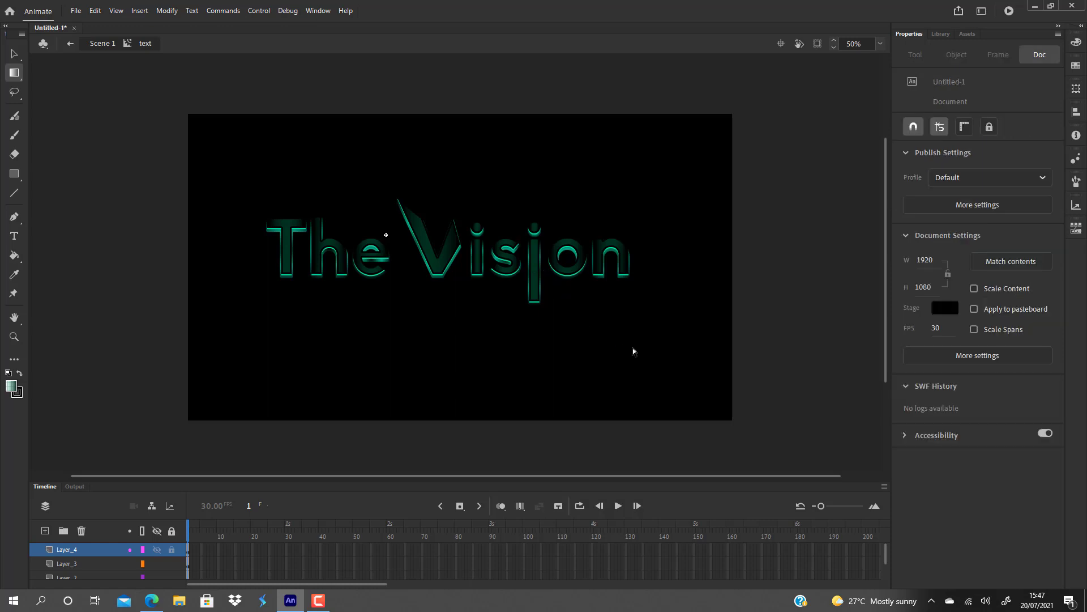
{"action": "left_click", "coordinate": [17, 55]}
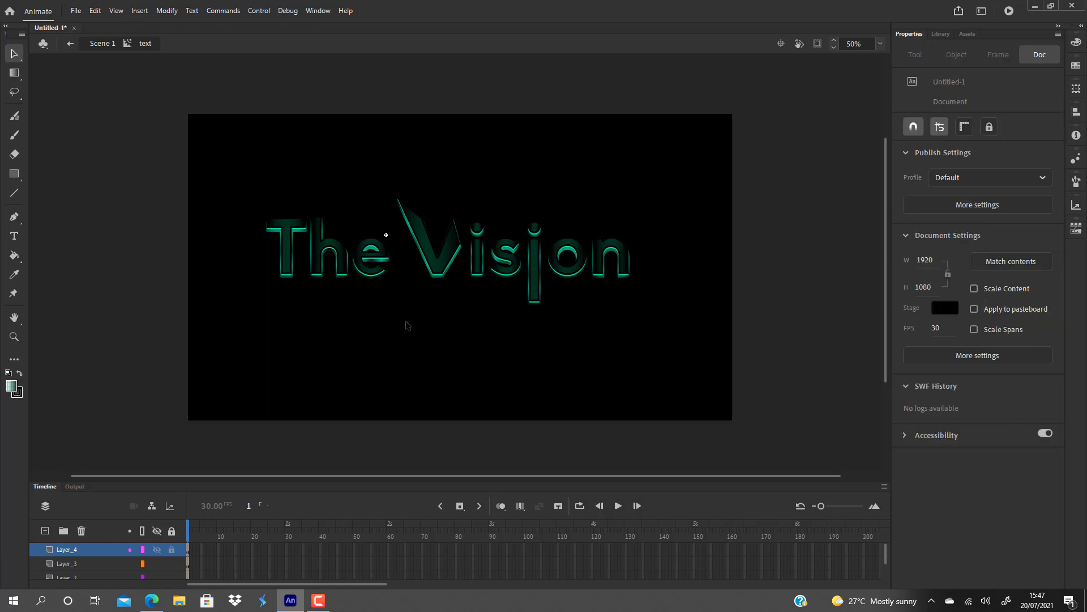
Return to Scene 1 and move the text movie clip slightly down to Y 438.65.
{"action": "double_click", "coordinate": [476, 333]}
{"action": "left_click", "coordinate": [488, 357]}
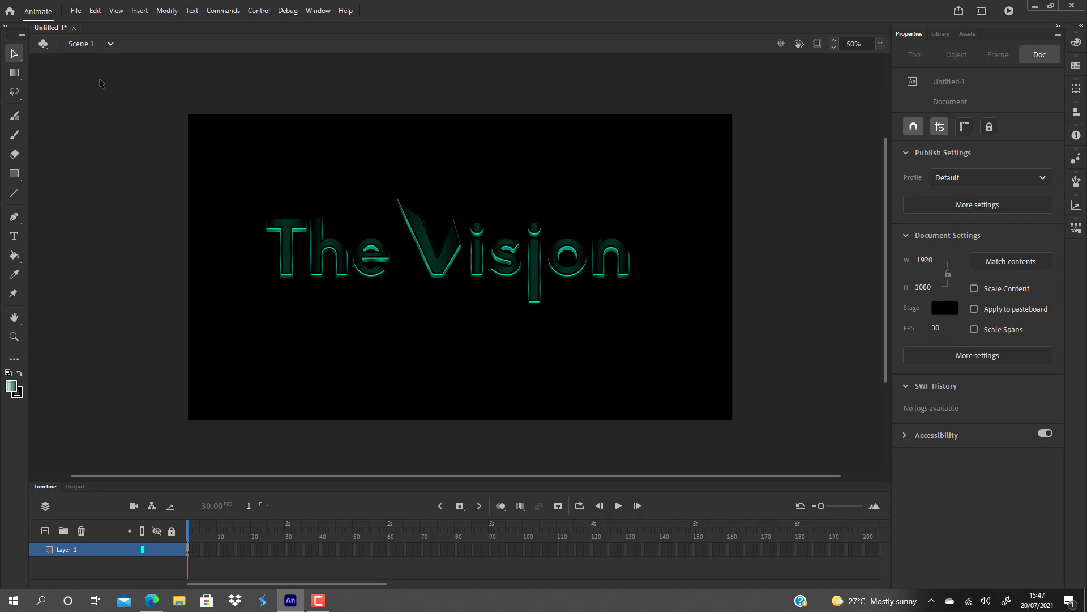
{"action": "left_click", "coordinate": [372, 262]}
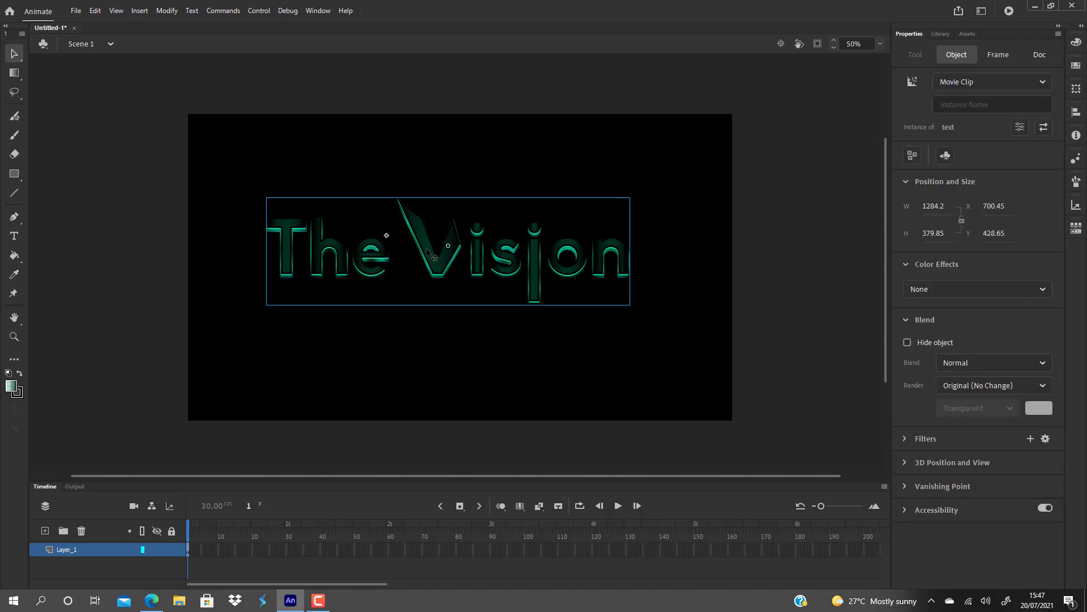
{"action": "left_click_drag", "start_coordinate": [435, 267], "coordinate": [453, 282]}
{"action": "left_click", "coordinate": [475, 316]}
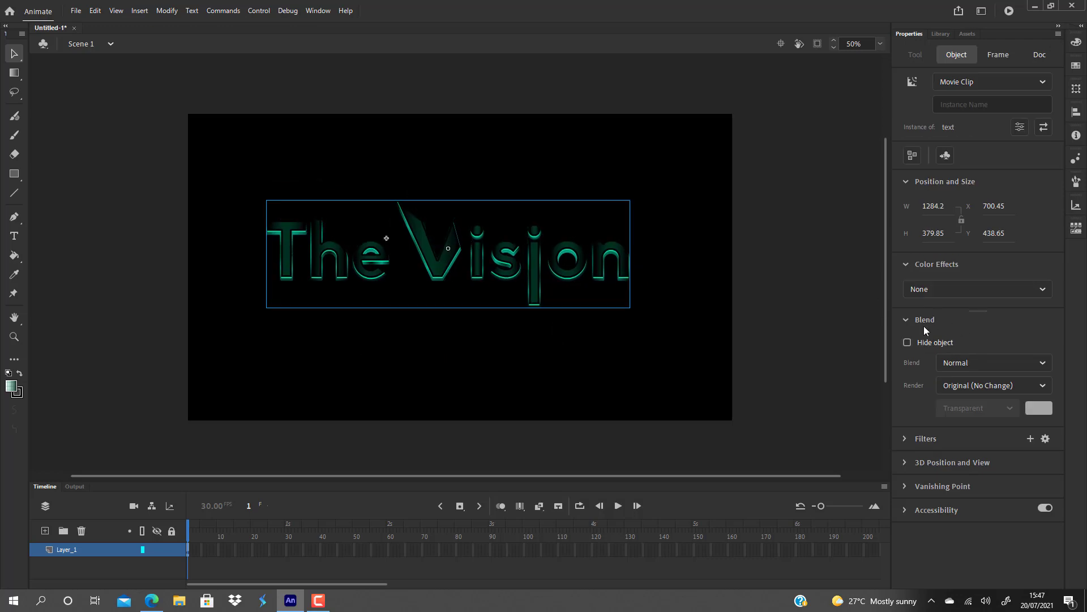
{"action": "left_click", "coordinate": [796, 365]}
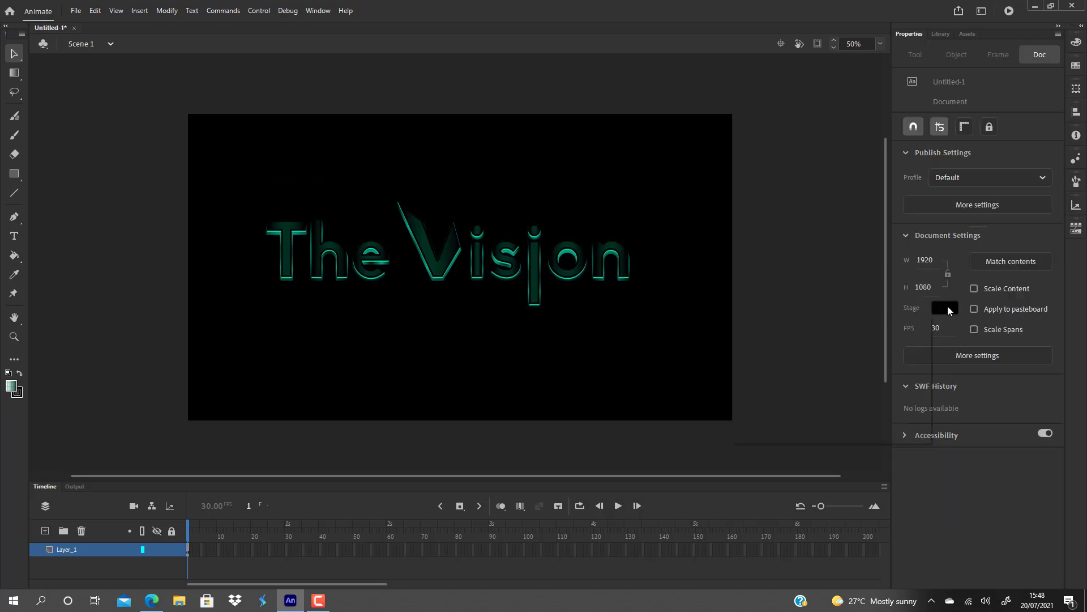
Preview the title on a white stage and set the stage colour back to black.
{"action": "left_click", "coordinate": [945, 308]}
{"action": "left_click", "coordinate": [764, 383]}
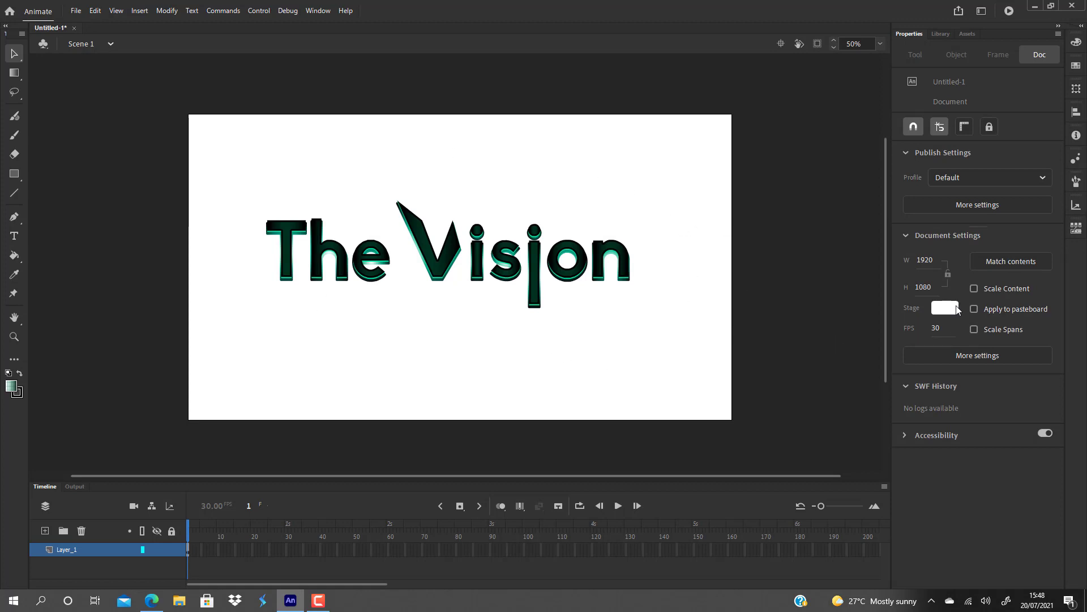
{"action": "left_click", "coordinate": [957, 308]}
{"action": "left_click", "coordinate": [765, 343]}
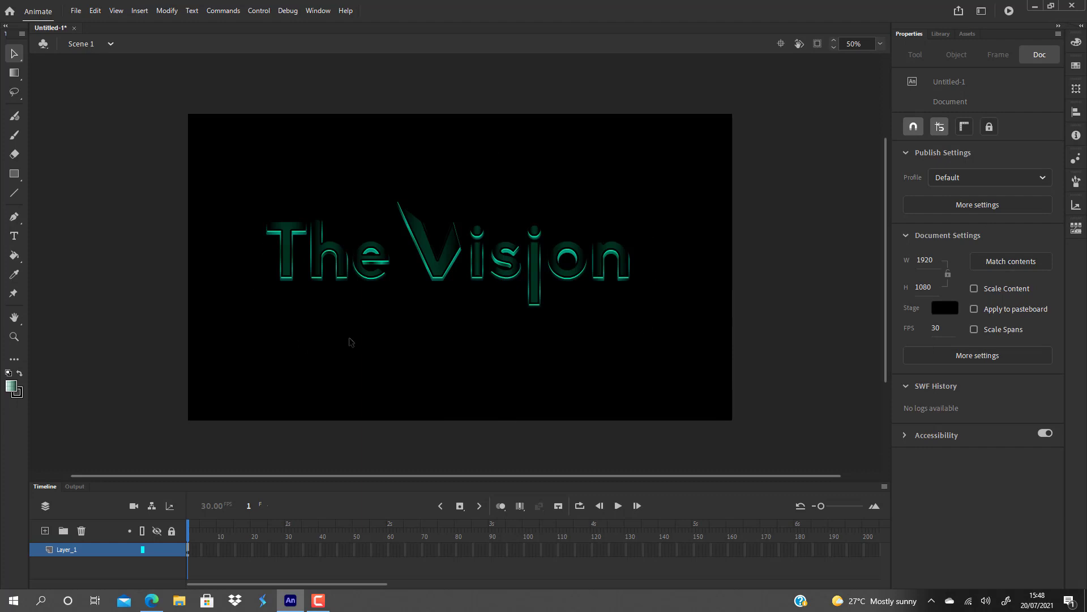
Enlarge the text movie clip about its centre to about 1492 × 441 px with Free Transform.
{"action": "left_click", "coordinate": [450, 266]}
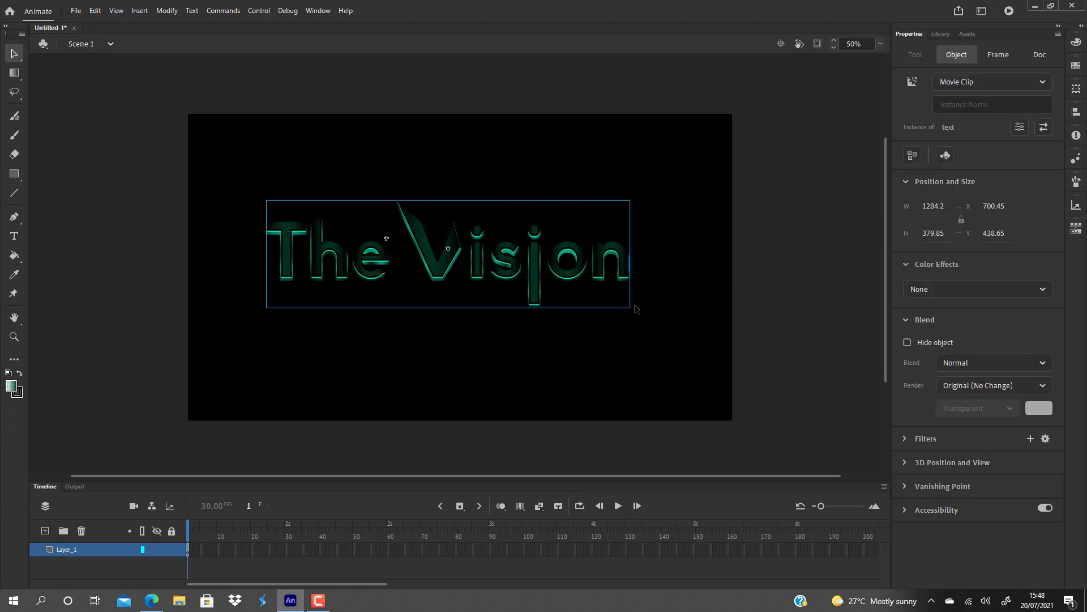
{"action": "key", "text": "q"}
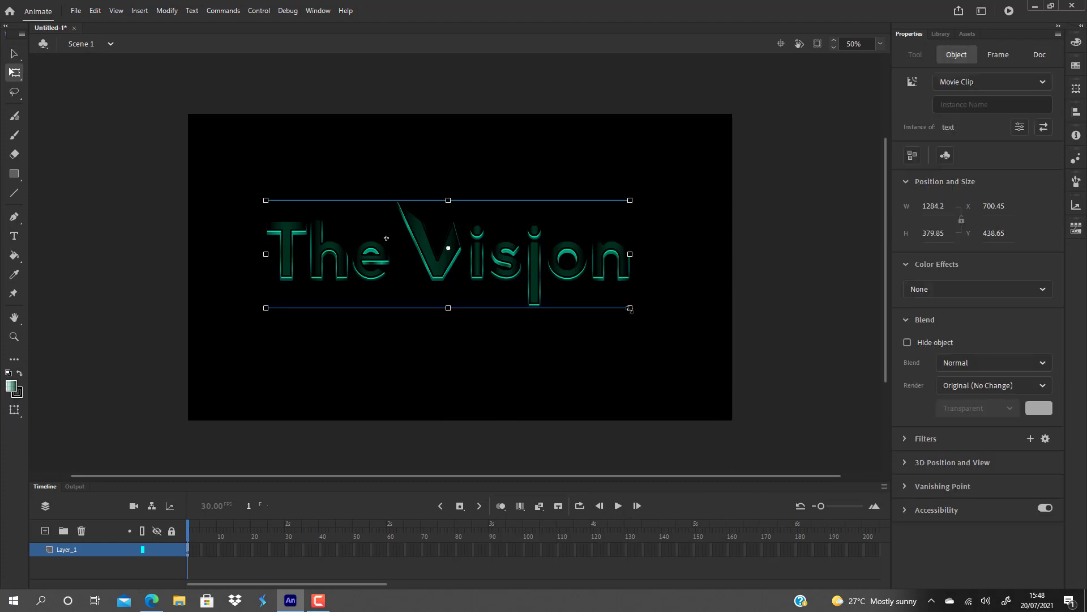
{"action": "left_click_drag", "start_coordinate": [632, 309], "coordinate": [660, 321]}
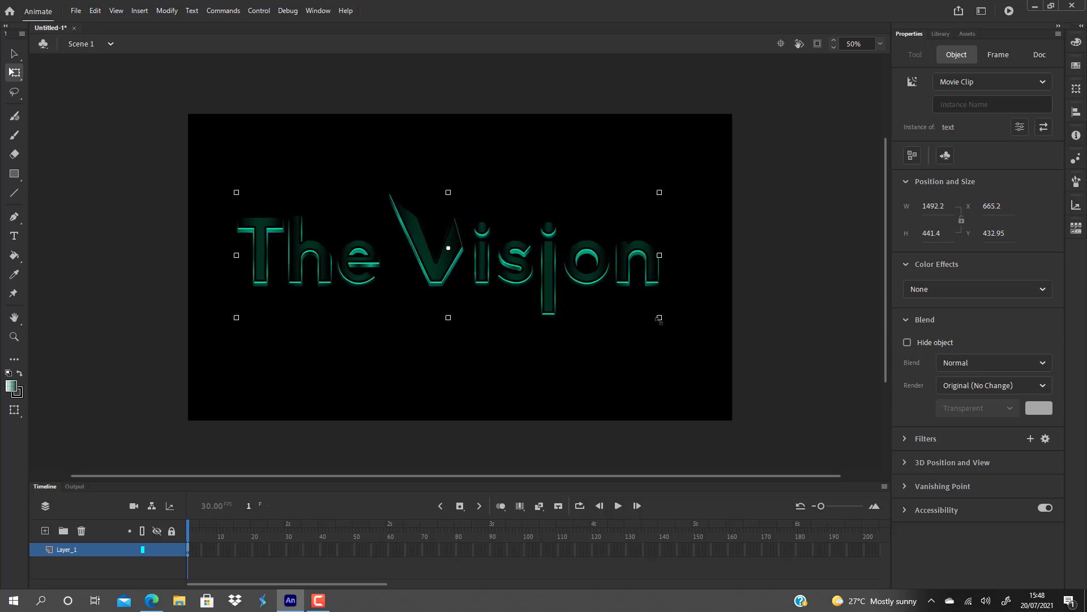
{"action": "left_click", "coordinate": [644, 358]}
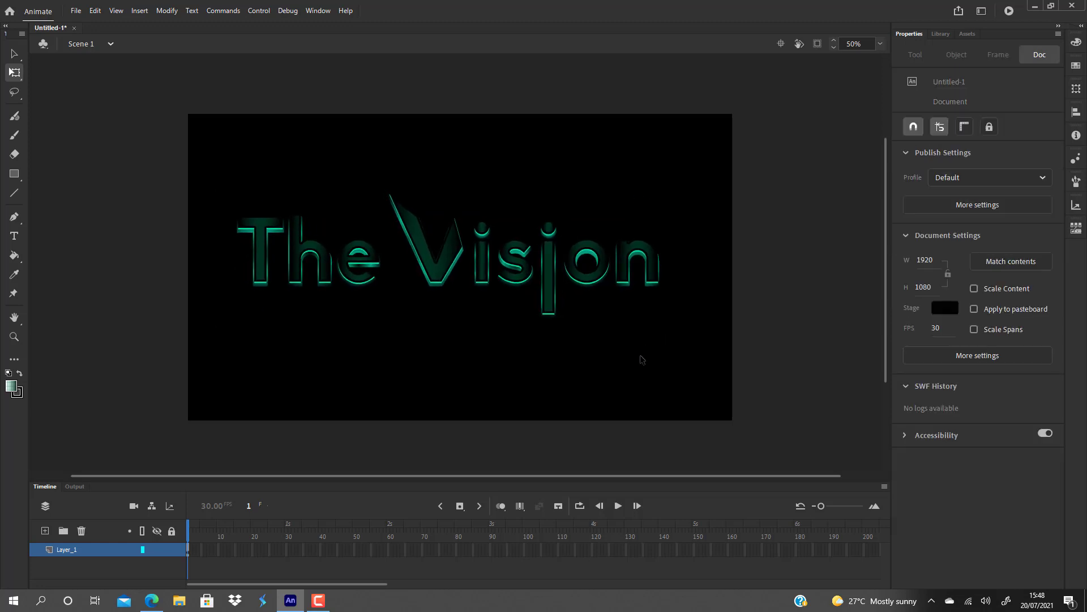
{"action": "double_click", "coordinate": [554, 290]}
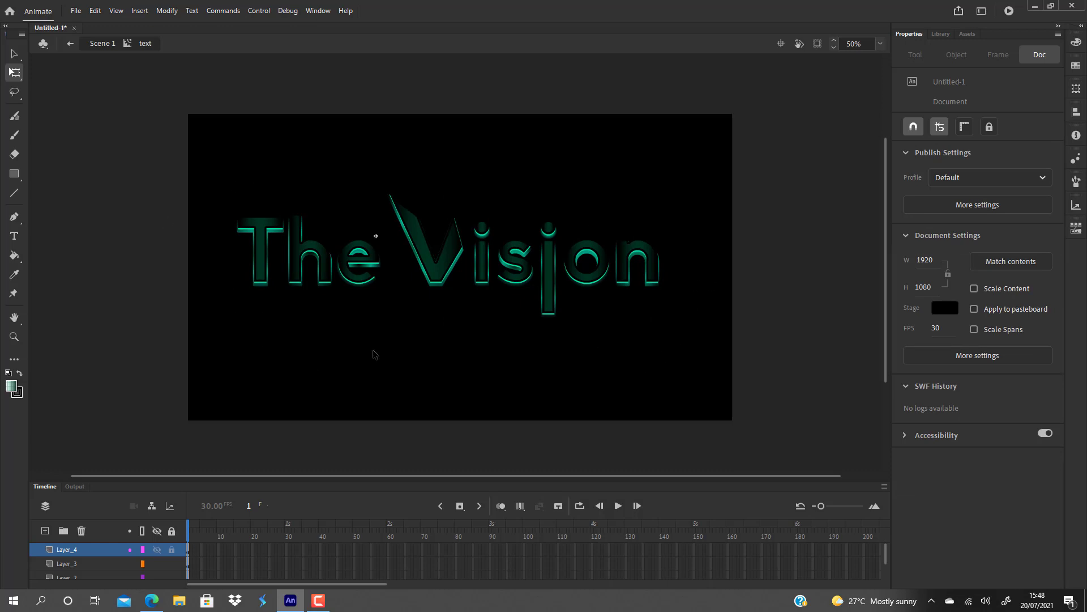
{"action": "left_click", "coordinate": [18, 175]}
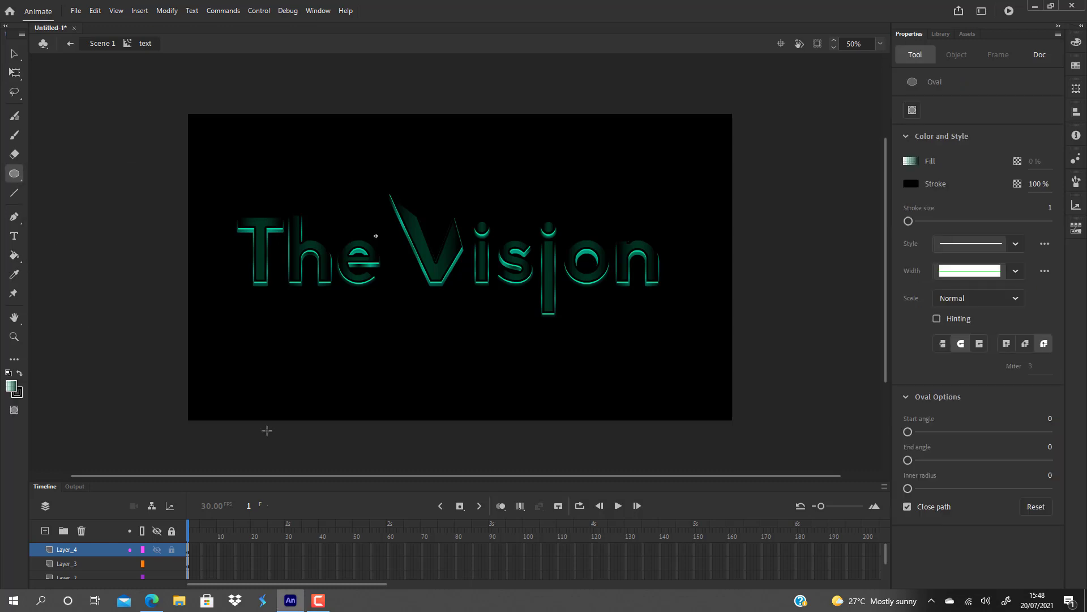
{"action": "left_click", "coordinate": [14, 54]}
{"action": "key", "text": "ctrl+a"}
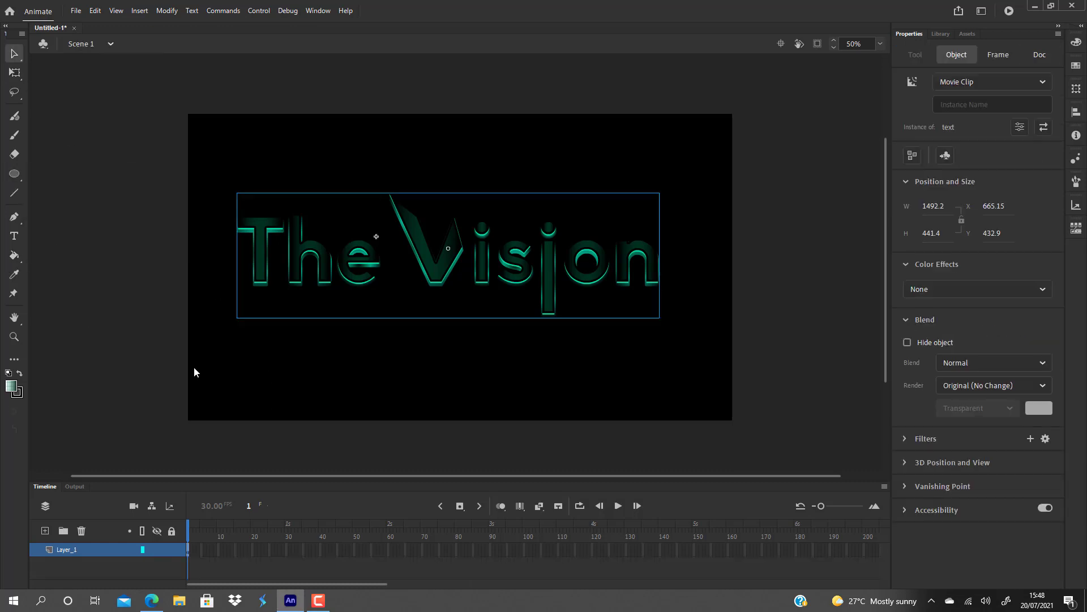
Add a new layer to Scene 1 and place it below Layer_1.
{"action": "scroll", "coordinate": [194, 366], "scroll_direction": "down", "scroll_amount": 3}
{"action": "left_click", "coordinate": [45, 531]}
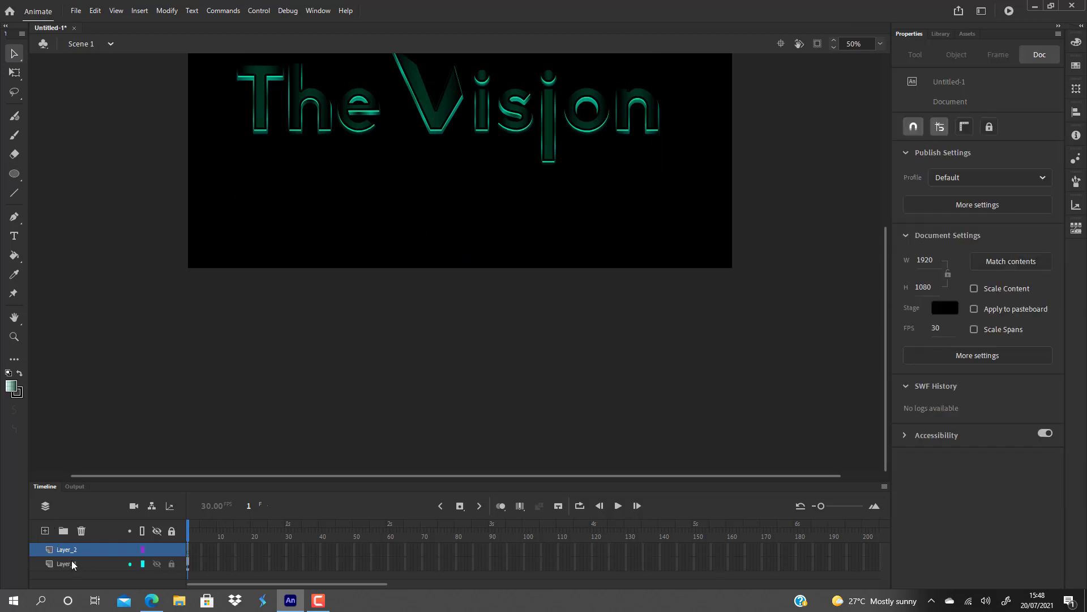
{"action": "left_click_drag", "start_coordinate": [66, 550], "coordinate": [78, 583]}
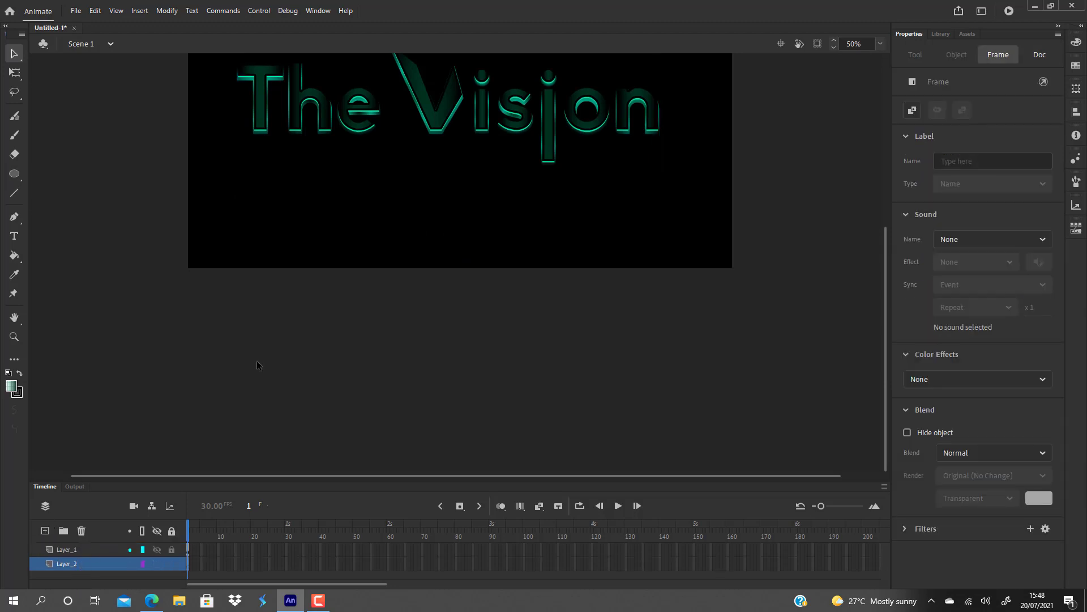
{"action": "scroll", "coordinate": [257, 364], "scroll_direction": "up", "scroll_amount": 3}
{"action": "scroll", "coordinate": [275, 378], "scroll_direction": "down", "scroll_amount": 2}
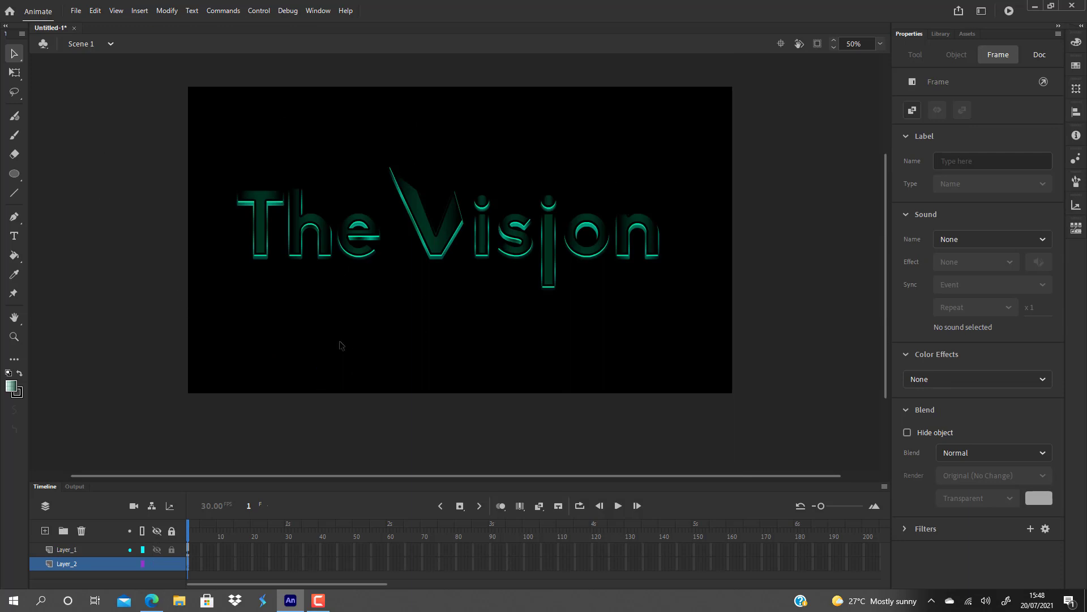
Draw a wide oval about 1585 × 416 px on Layer_2, behind the lower part of the lettering.
{"action": "left_click", "coordinate": [15, 173]}
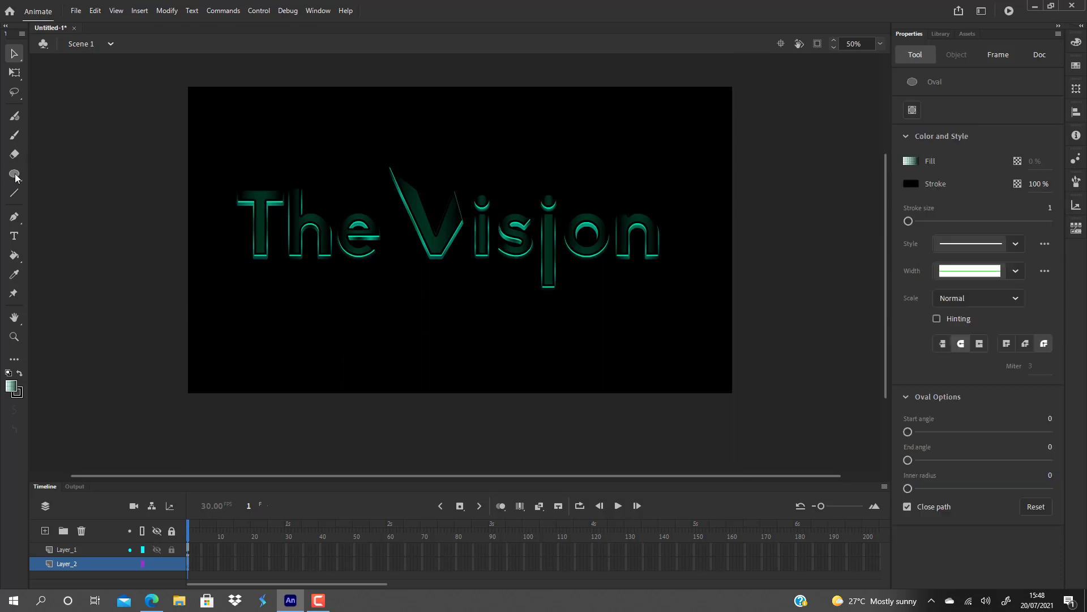
{"action": "left_click_drag", "start_coordinate": [224, 236], "coordinate": [668, 354]}
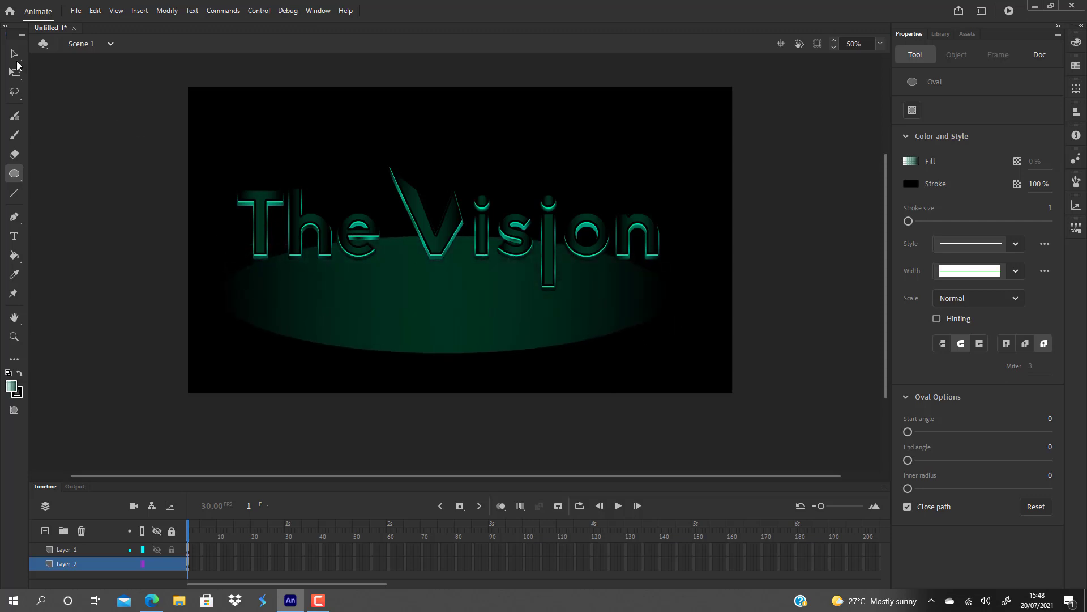
{"action": "left_click", "coordinate": [14, 54]}
Move the oval's fill up to about Y 398 behind the lettering and delete the leftover outline.
{"action": "left_click", "coordinate": [487, 329]}
{"action": "left_click_drag", "start_coordinate": [486, 326], "coordinate": [491, 290]}
{"action": "left_click", "coordinate": [542, 348]}
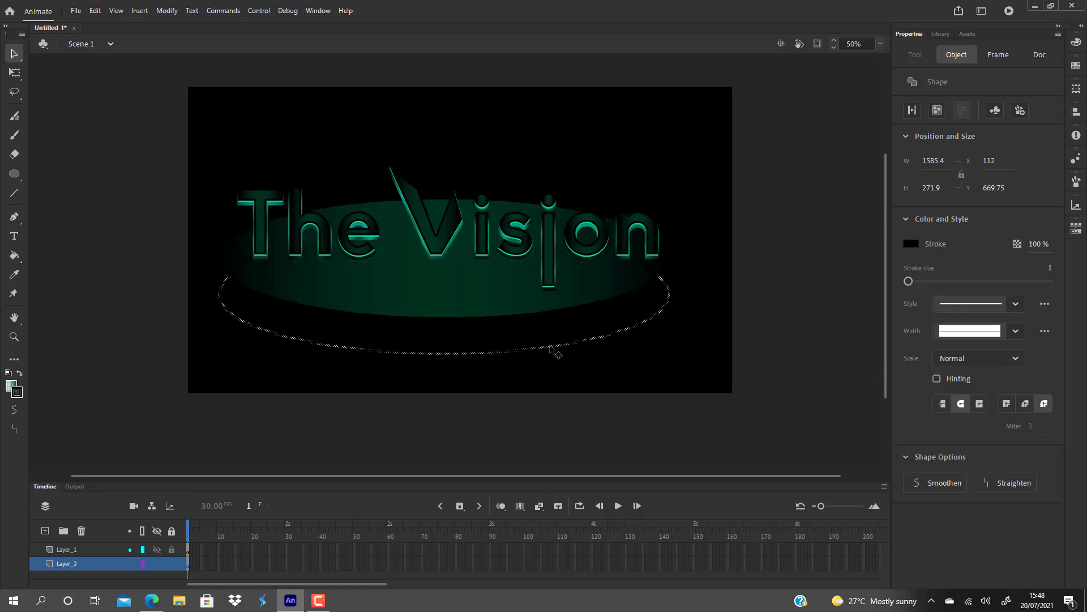
{"action": "key", "text": "Delete"}
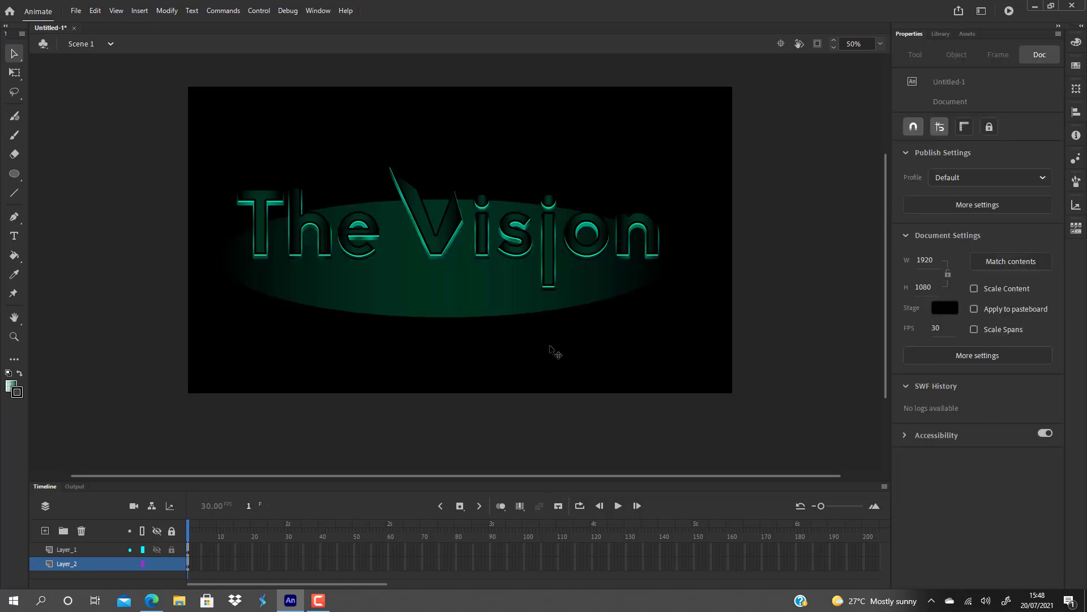
Change the oval's fill type to a radial gradient.
{"action": "left_click", "coordinate": [462, 289]}
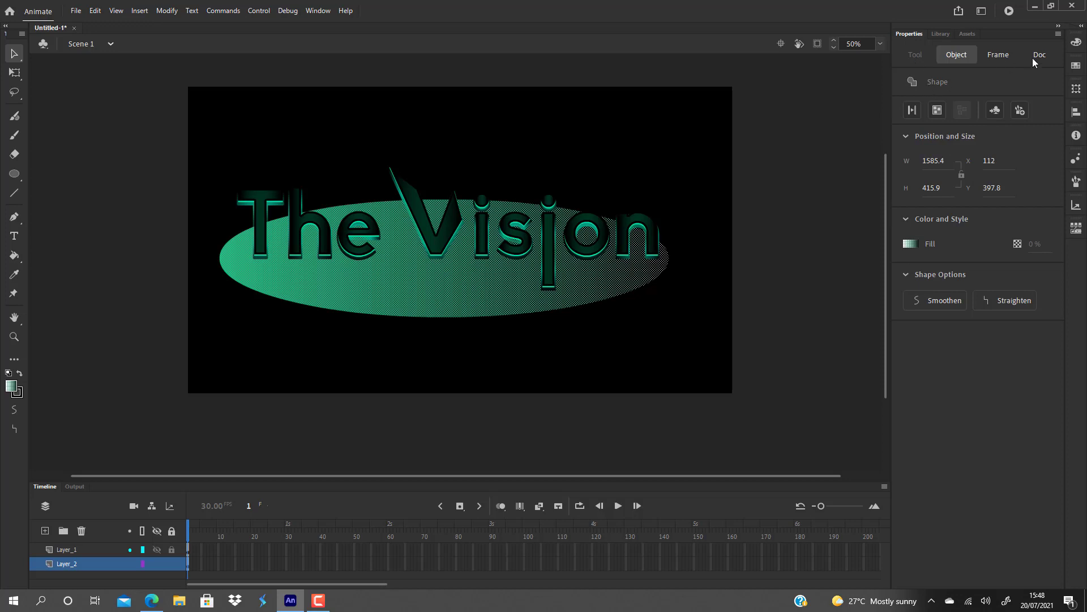
{"action": "left_click", "coordinate": [1076, 41]}
{"action": "left_click", "coordinate": [945, 59]}
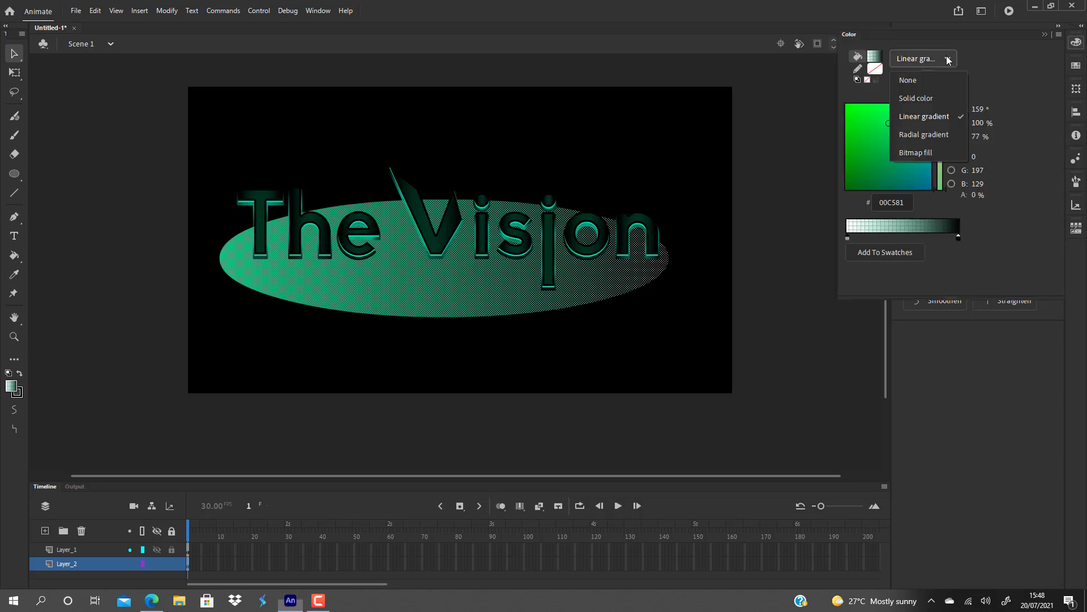
{"action": "left_click", "coordinate": [924, 134]}
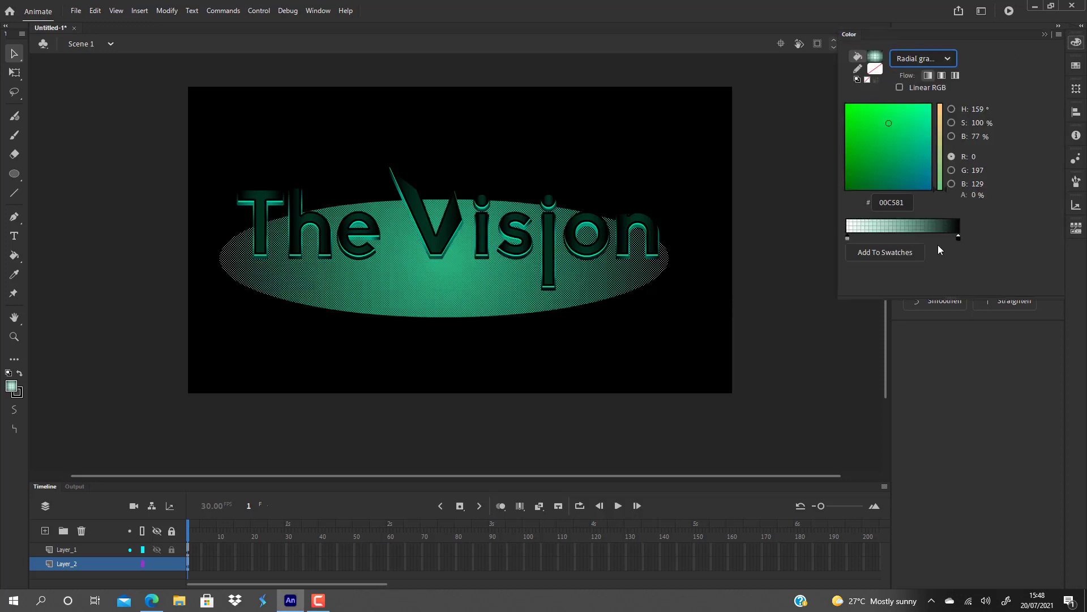
Remove the extra stops from the oval's radial gradient and move its black stop inward to about a third of the ramp.
{"action": "left_click_drag", "start_coordinate": [959, 239], "coordinate": [895, 237]}
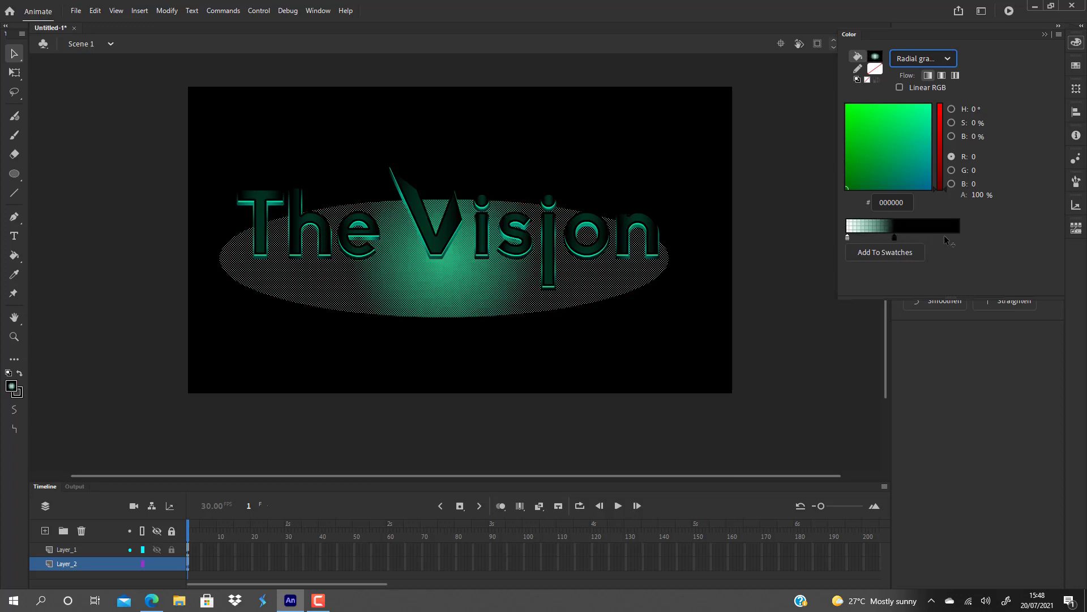
{"action": "double_click", "coordinate": [876, 236]}
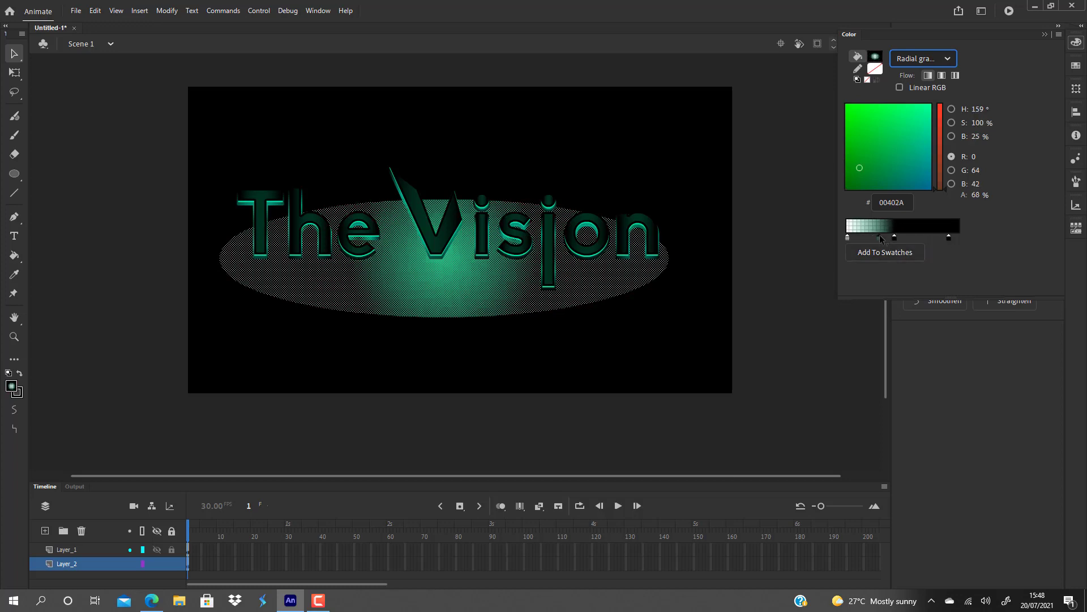
{"action": "left_click", "coordinate": [894, 237]}
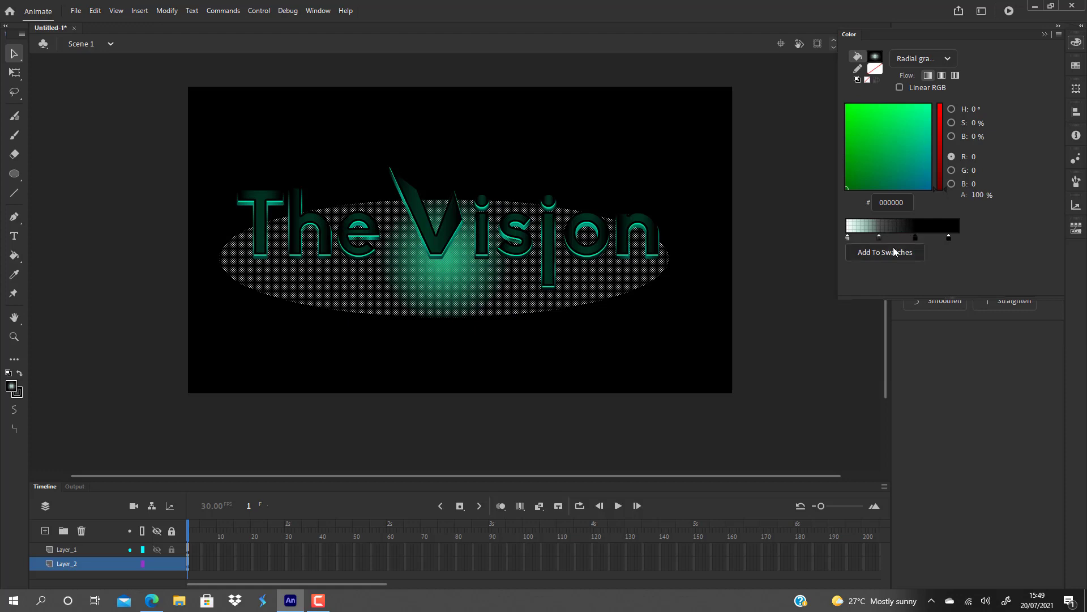
{"action": "left_click_drag", "start_coordinate": [879, 237], "coordinate": [887, 277]}
{"action": "left_click", "coordinate": [848, 238]}
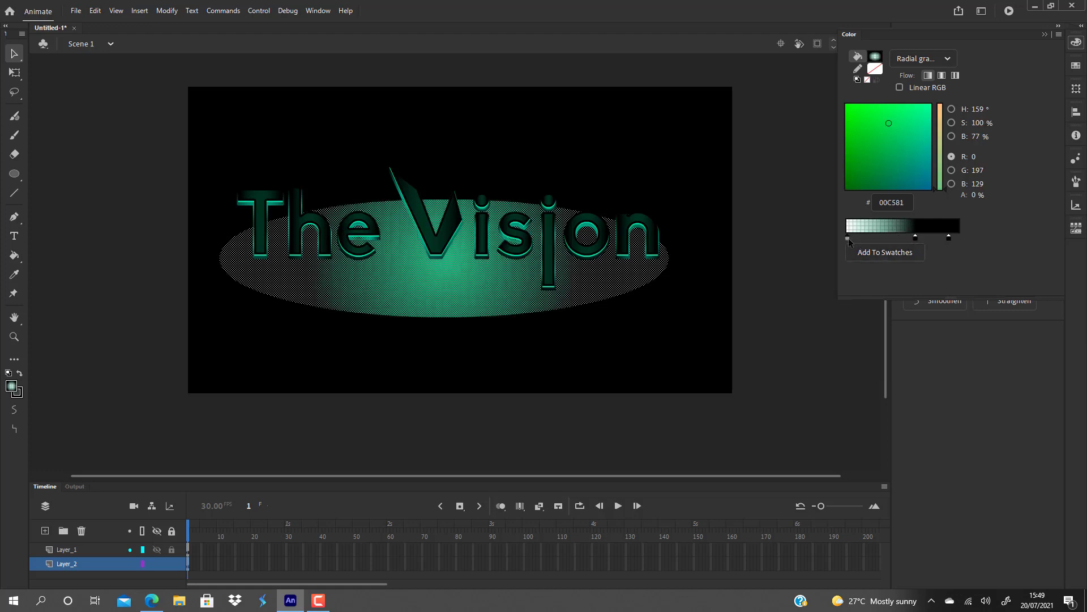
{"action": "left_click_drag", "start_coordinate": [915, 236], "coordinate": [923, 254]}
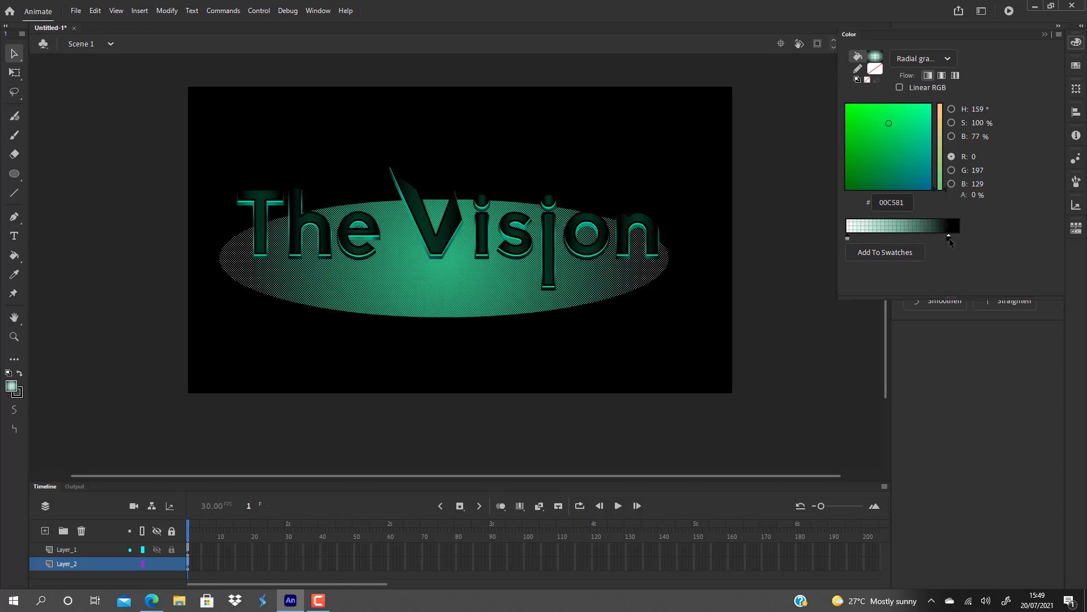
{"action": "left_click", "coordinate": [949, 237]}
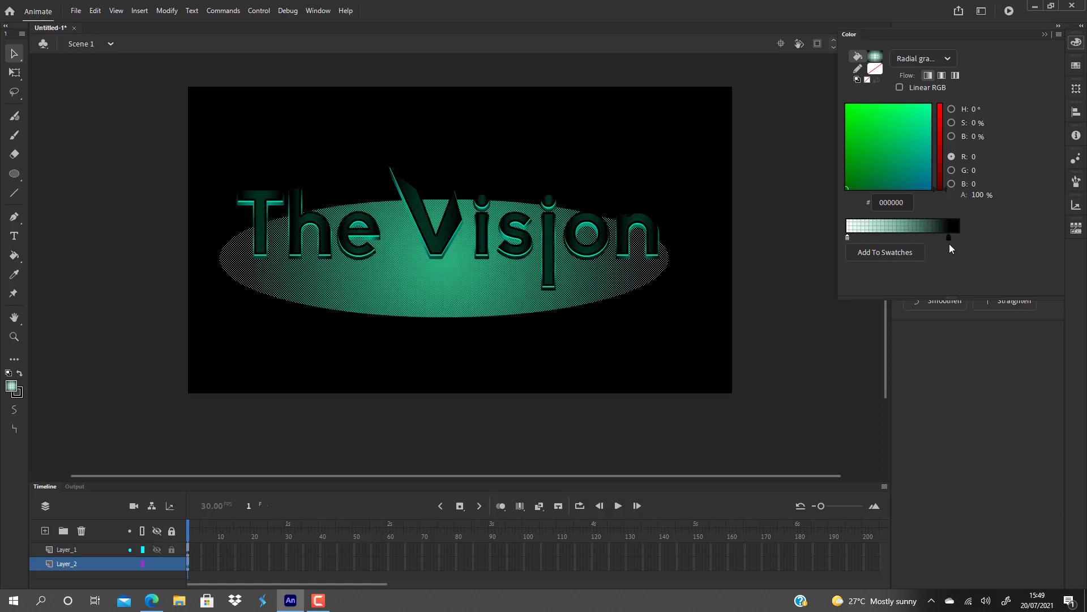
{"action": "left_click_drag", "start_coordinate": [950, 237], "coordinate": [883, 238]}
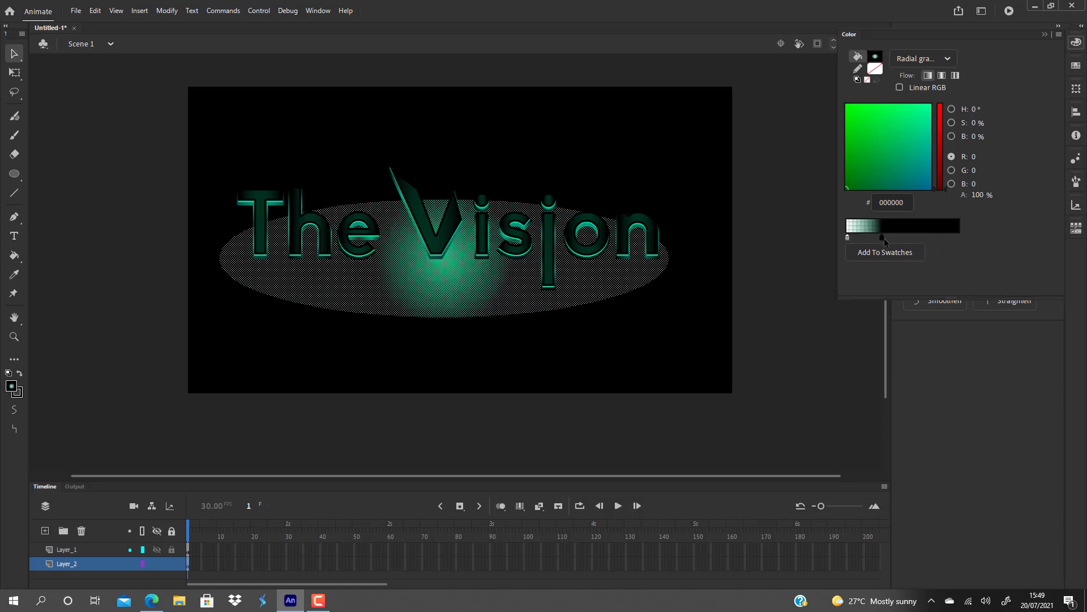
Set the radial gradient's central stop to green #00C088 with 100% alpha.
{"action": "left_click", "coordinate": [847, 238]}
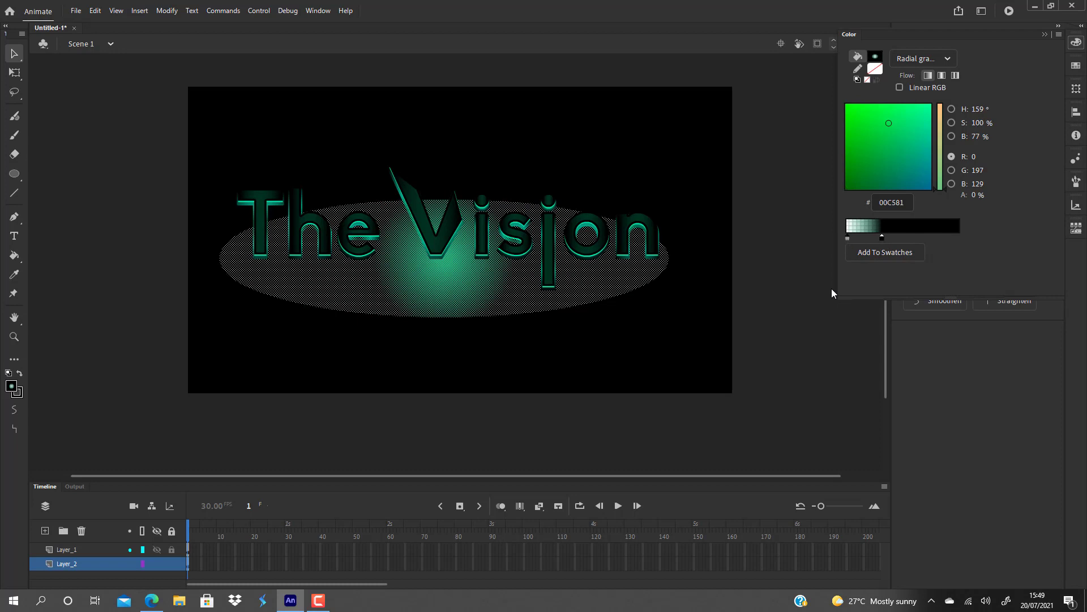
{"action": "left_click", "coordinate": [848, 238]}
{"action": "left_click", "coordinate": [923, 140]}
{"action": "double_click", "coordinate": [848, 239]}
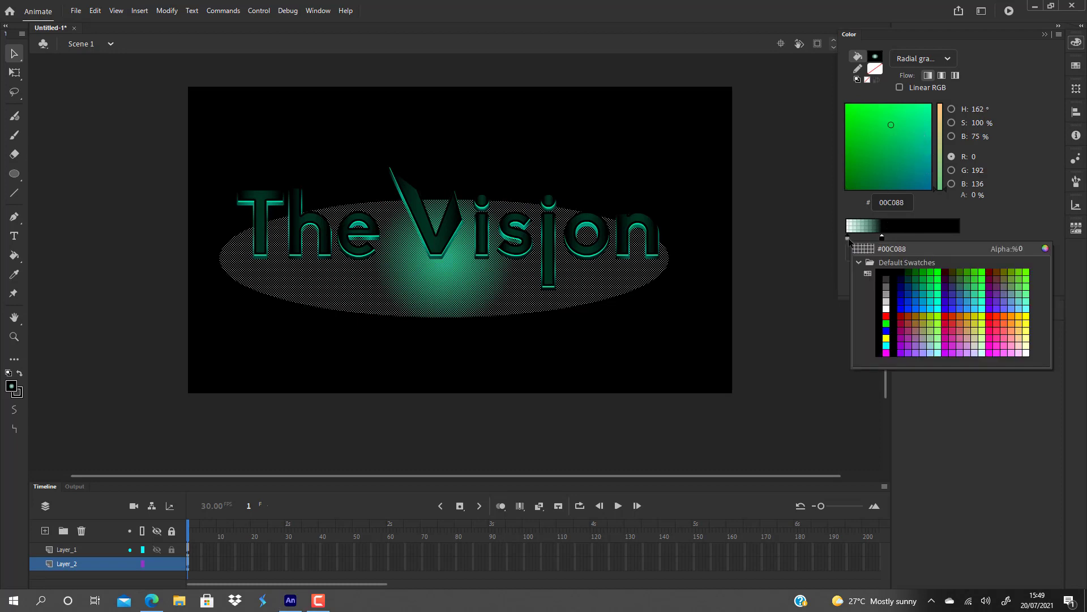
{"action": "left_click", "coordinate": [1025, 251]}
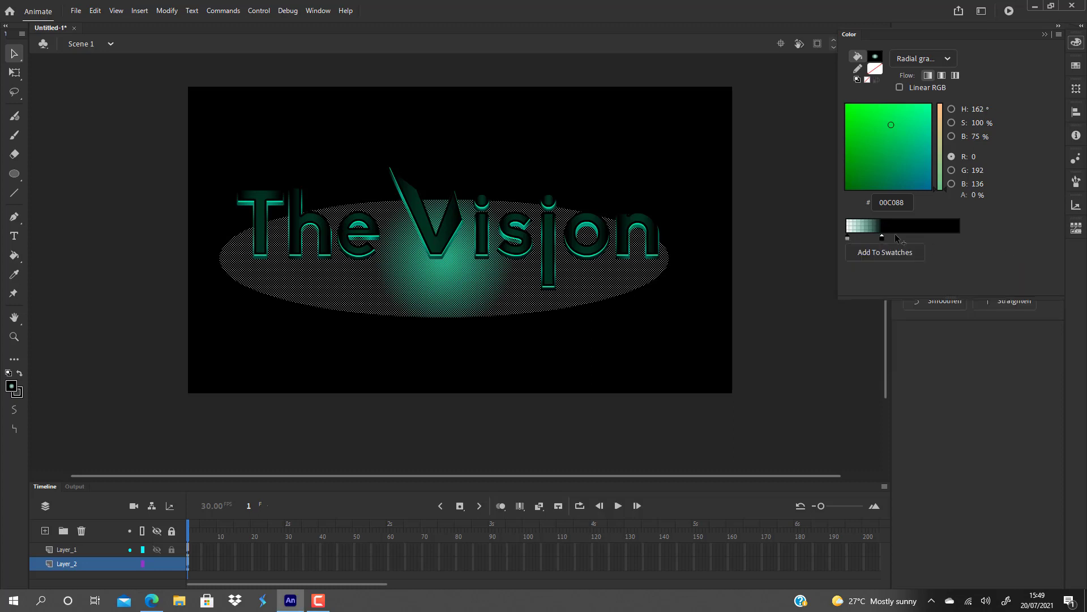
{"action": "double_click", "coordinate": [848, 238]}
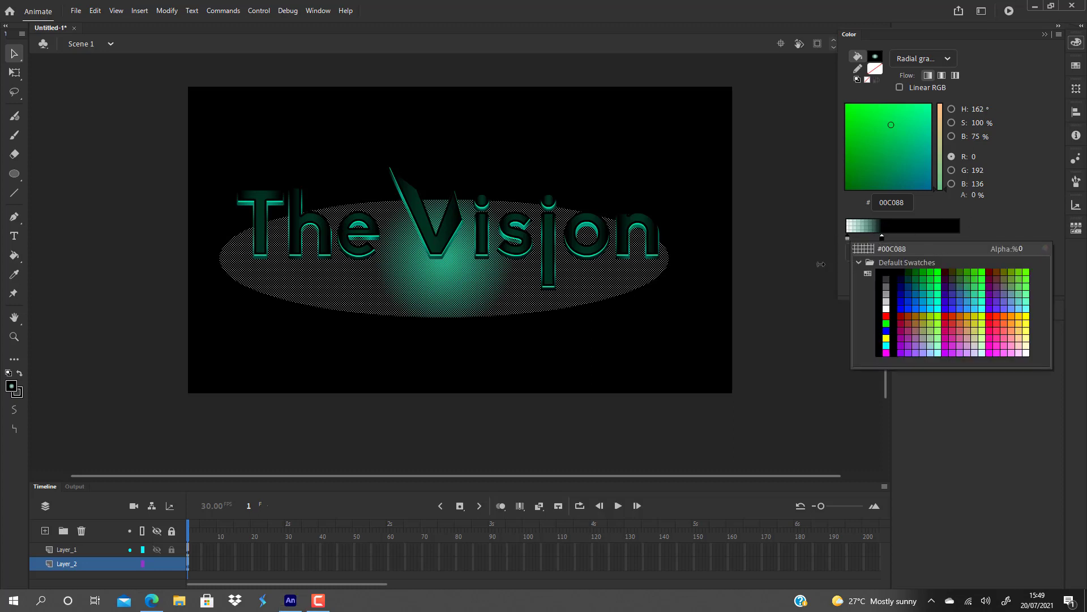
{"action": "left_click_drag", "start_coordinate": [821, 264], "coordinate": [1049, 262]}
{"action": "double_click", "coordinate": [847, 238]}
{"action": "left_click_drag", "start_coordinate": [908, 258], "coordinate": [1086, 264]}
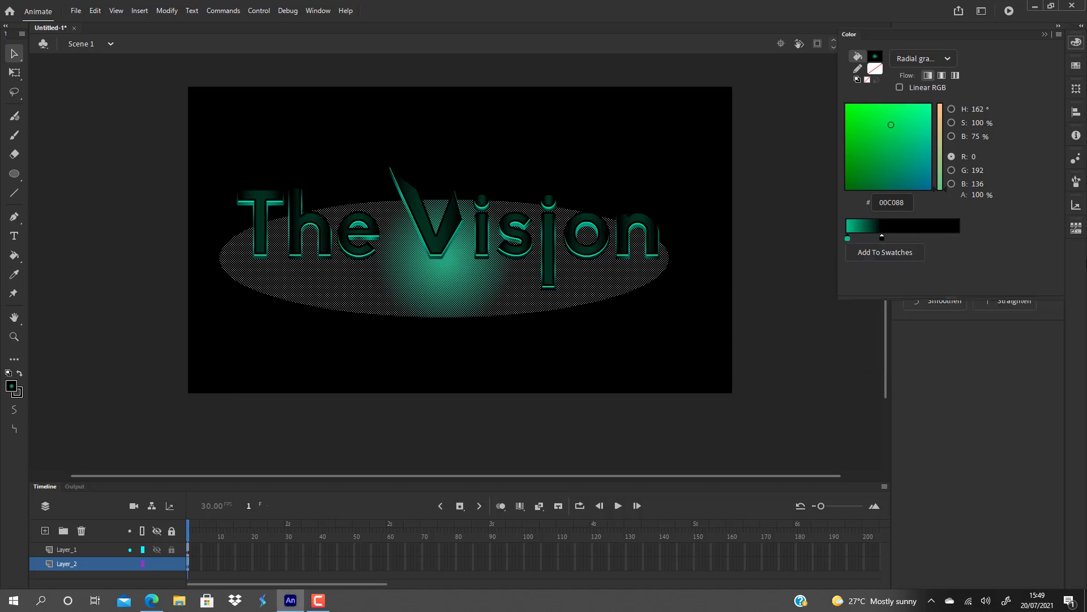
Move the black stop of the oval's gradient outward, close to the outer end of the ramp.
{"action": "left_click", "coordinate": [779, 304]}
{"action": "left_click", "coordinate": [476, 283]}
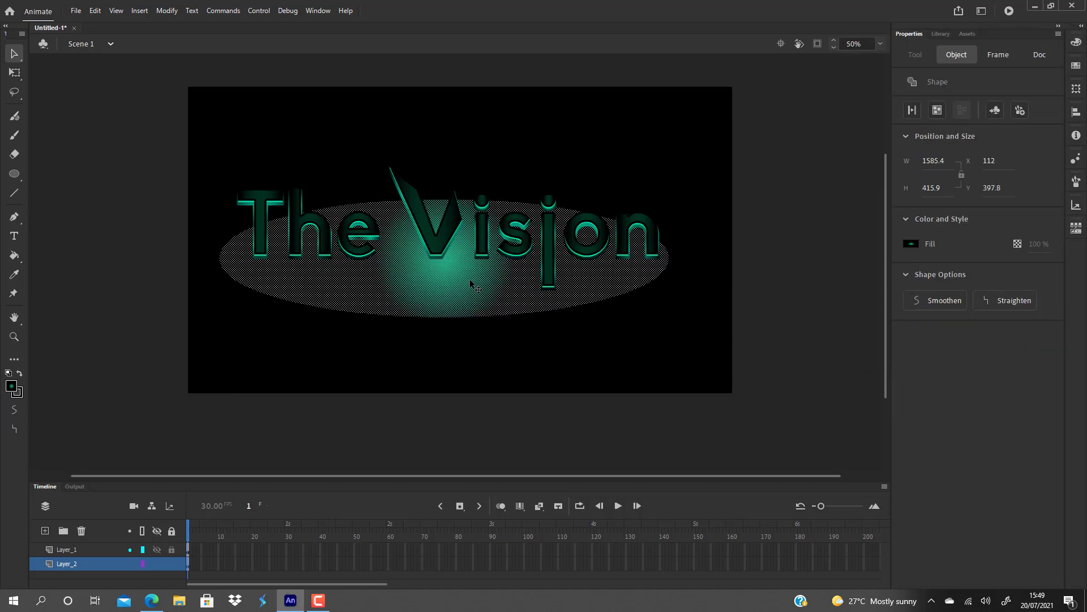
{"action": "left_click", "coordinate": [1076, 43]}
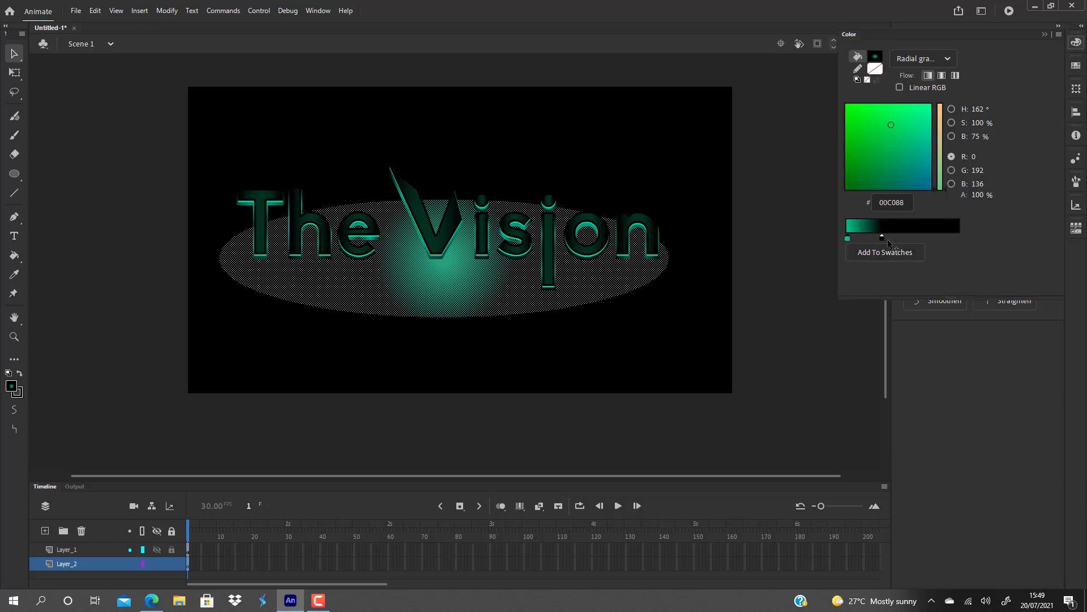
{"action": "left_click_drag", "start_coordinate": [884, 238], "coordinate": [953, 240]}
{"action": "left_click", "coordinate": [685, 340]}
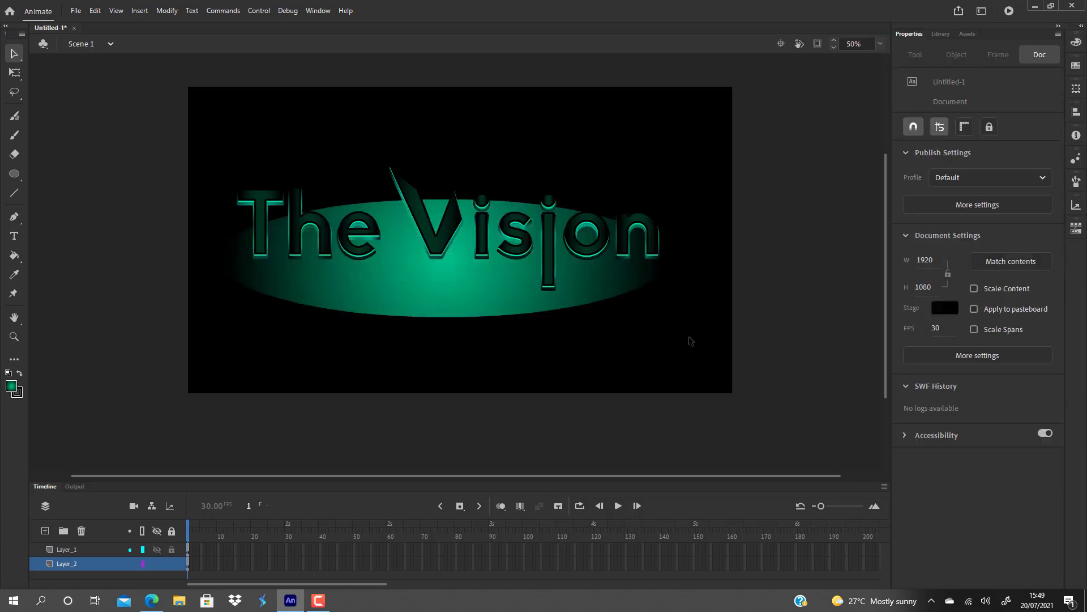
Try to reshape the oval by pulling its lower edge, and undo the change.
{"action": "left_click", "coordinate": [456, 293]}
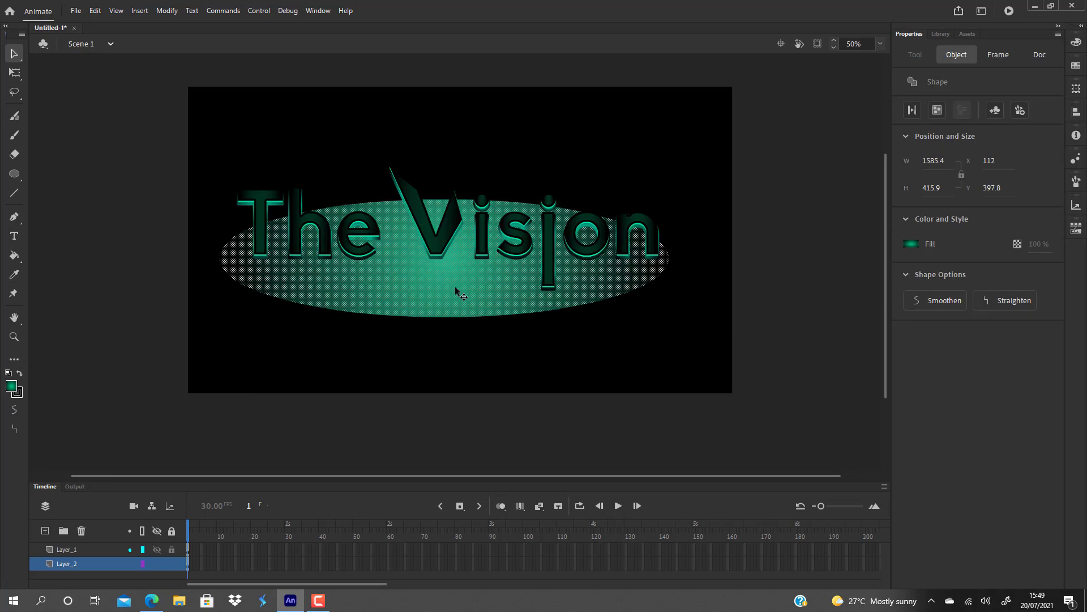
{"action": "left_click", "coordinate": [538, 362]}
{"action": "left_click_drag", "start_coordinate": [448, 319], "coordinate": [414, 326]}
{"action": "key", "text": "ctrl+z"}
{"action": "key", "text": "ctrl+z"}
{"action": "key", "text": "ctrl+z"}
{"action": "key", "text": "ctrl+z"}
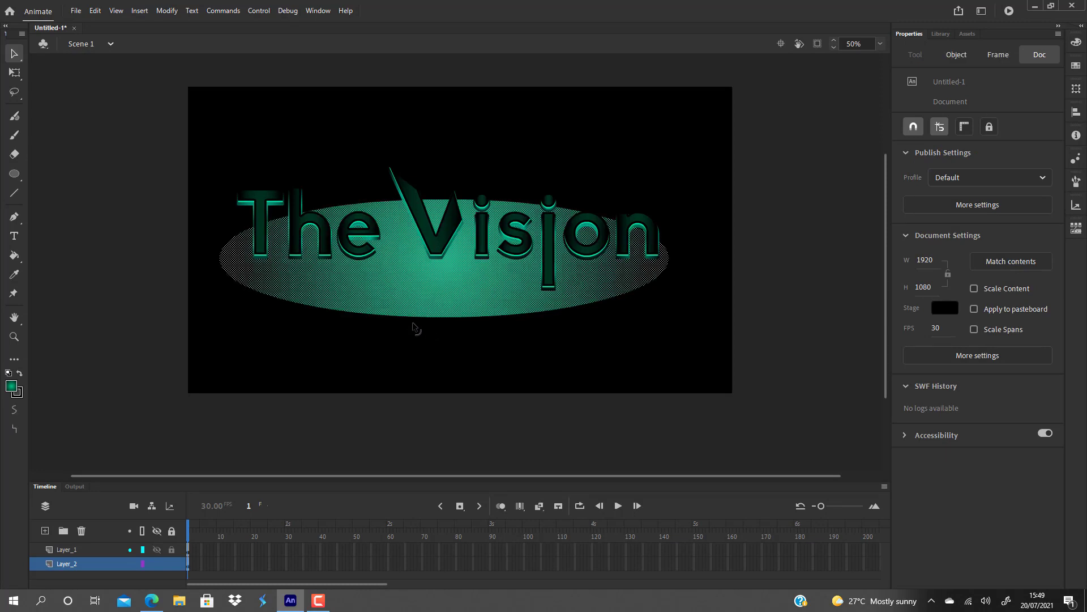
Replace the oval with a new one about 1416 × 470 px and shift it slightly right behind the lettering.
{"action": "key", "text": "Delete"}
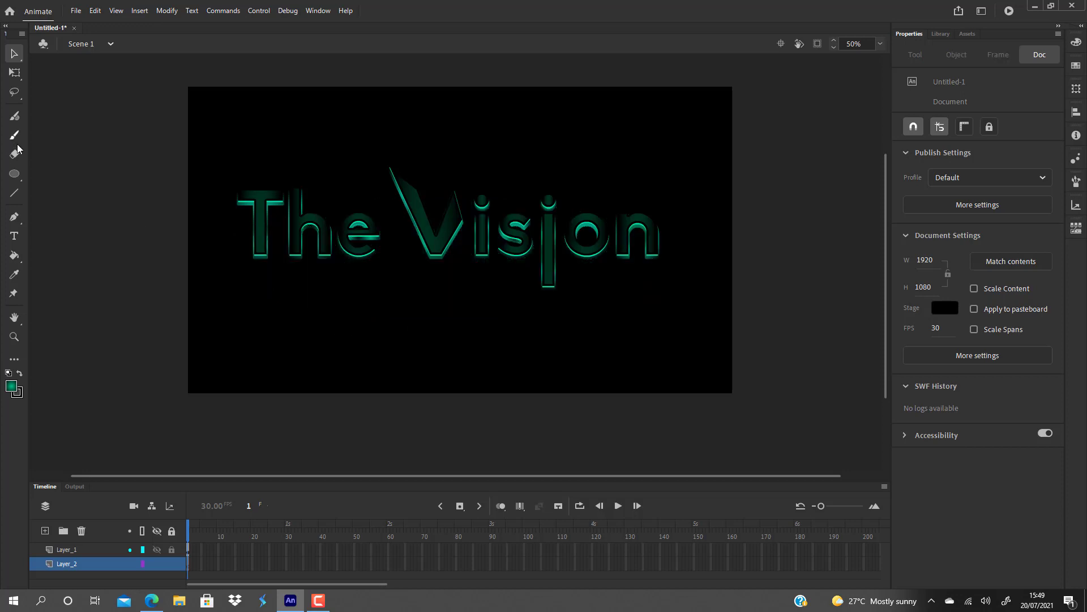
{"action": "left_click", "coordinate": [14, 174]}
{"action": "left_click_drag", "start_coordinate": [229, 162], "coordinate": [630, 295]}
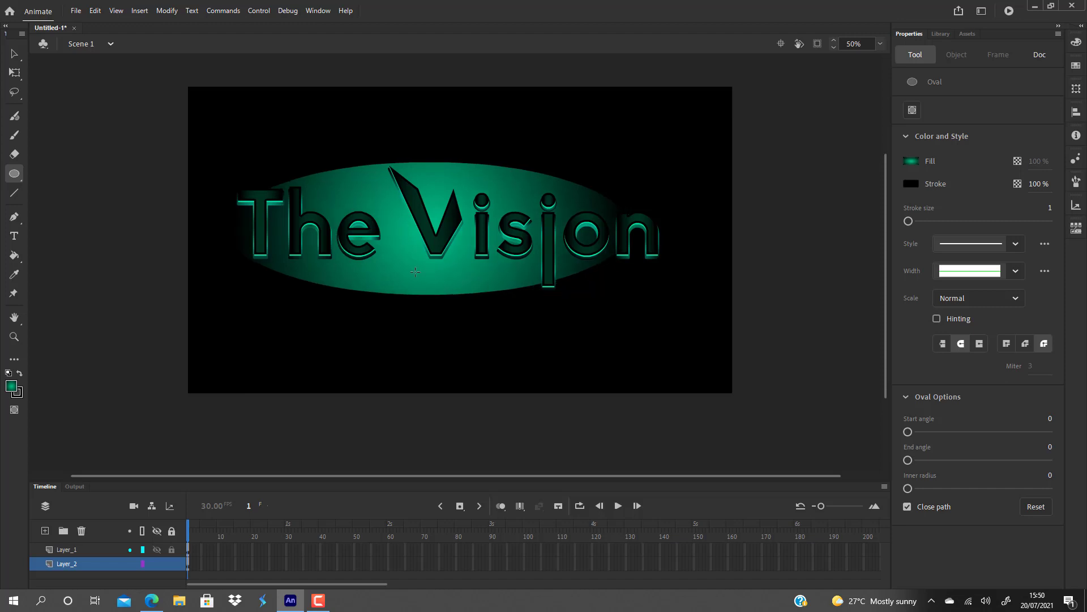
{"action": "key", "text": "v"}
{"action": "left_click_drag", "start_coordinate": [408, 281], "coordinate": [430, 281]}
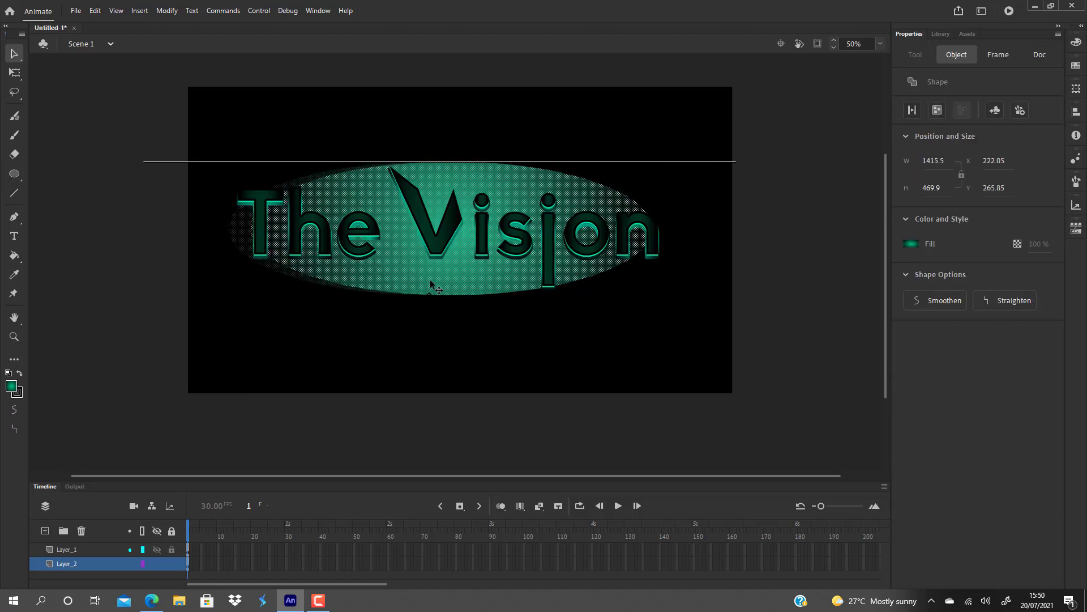
{"action": "left_click", "coordinate": [463, 341]}
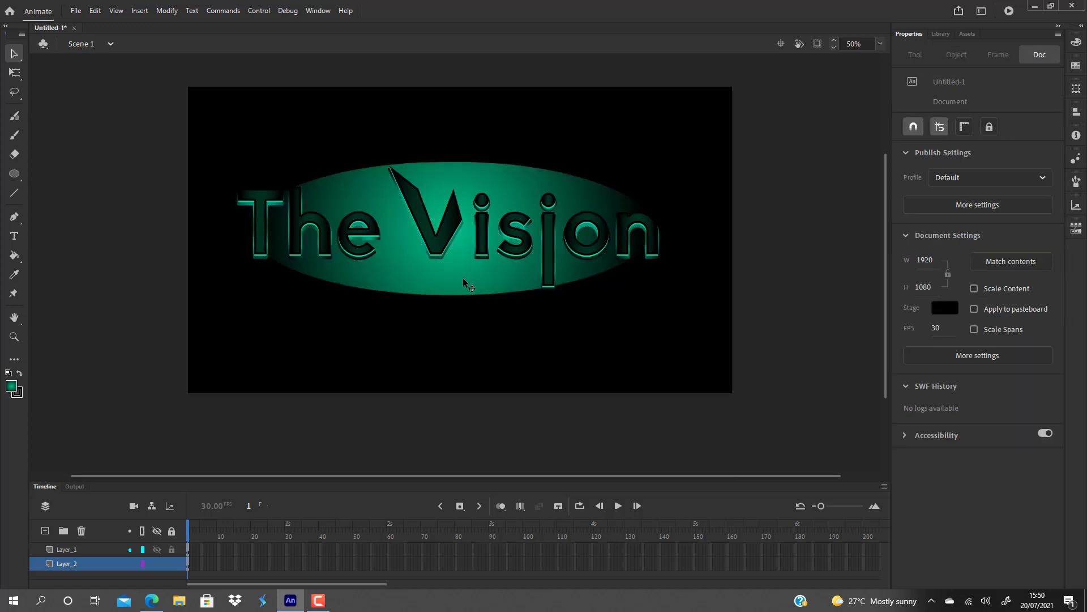
Try to bend the new oval's lower edge upward, and undo back to the original wide oval.
{"action": "left_click_drag", "start_coordinate": [460, 295], "coordinate": [510, 281]}
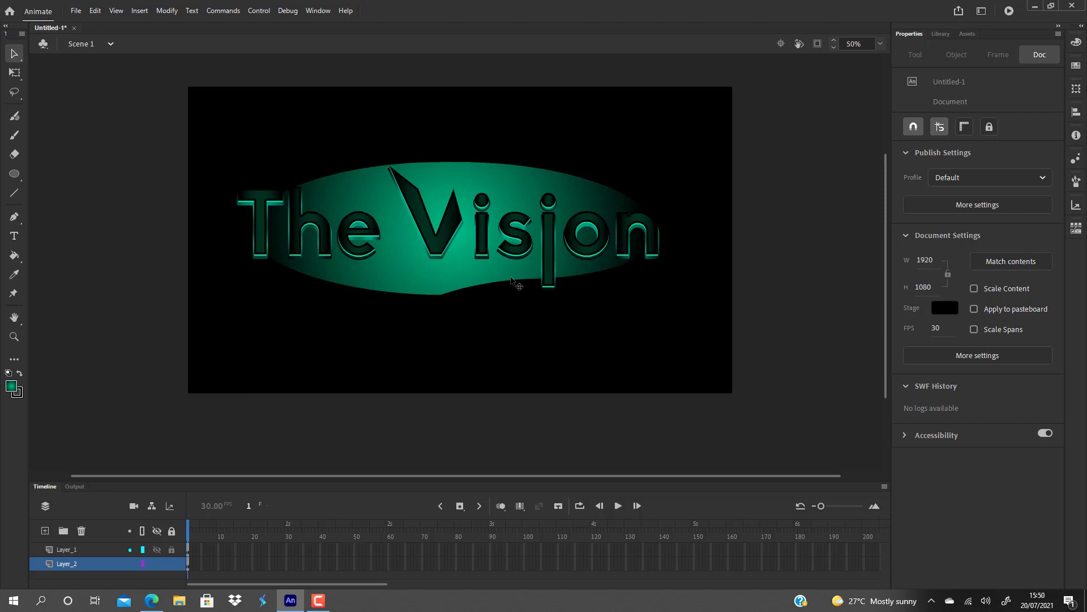
{"action": "key", "text": "ctrl+z"}
{"action": "key", "text": "ctrl+z"}
{"action": "key", "text": "ctrl+z"}
{"action": "key", "text": "ctrl+z"}
{"action": "key", "text": "ctrl+z"}
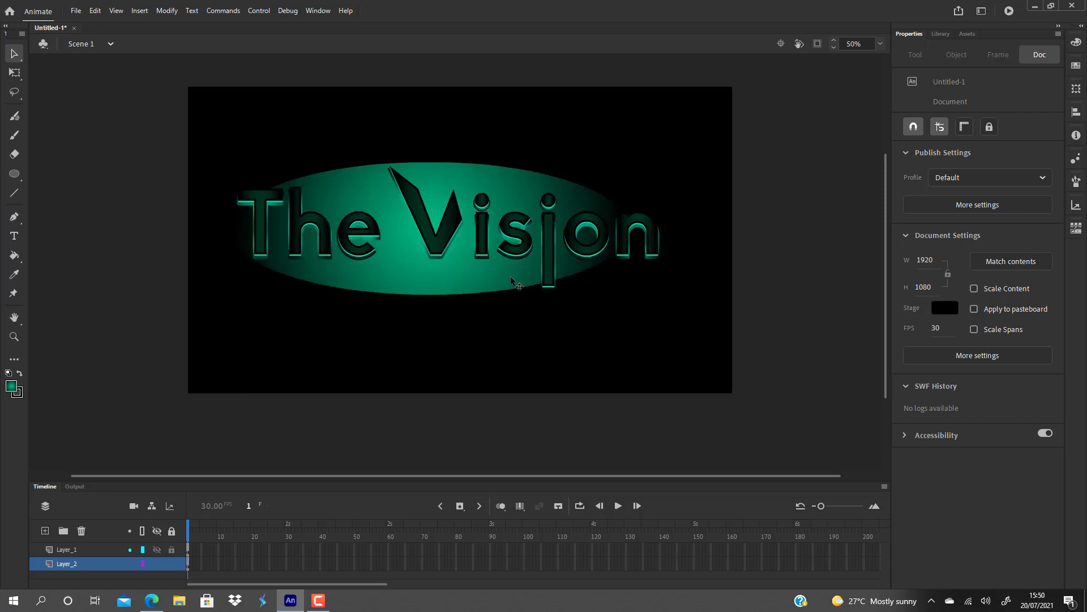
{"action": "key", "text": "ctrl+y"}
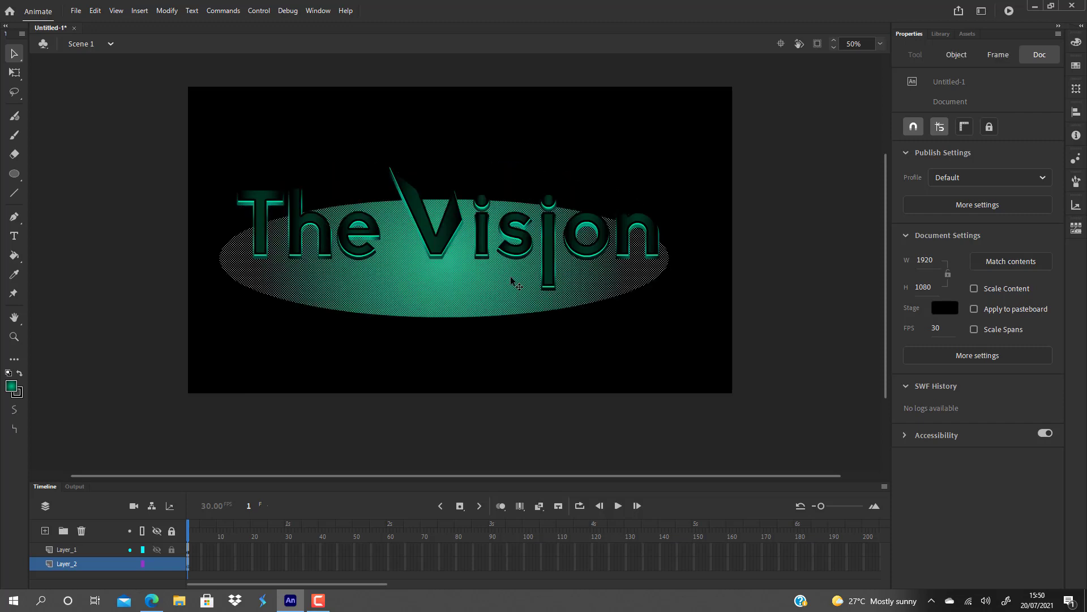
Replace the wide oval with one about 1148 × 552 px and move its fill to about X 360, Y 236 behind the lettering.
{"action": "left_click", "coordinate": [599, 372]}
{"action": "left_click", "coordinate": [477, 314]}
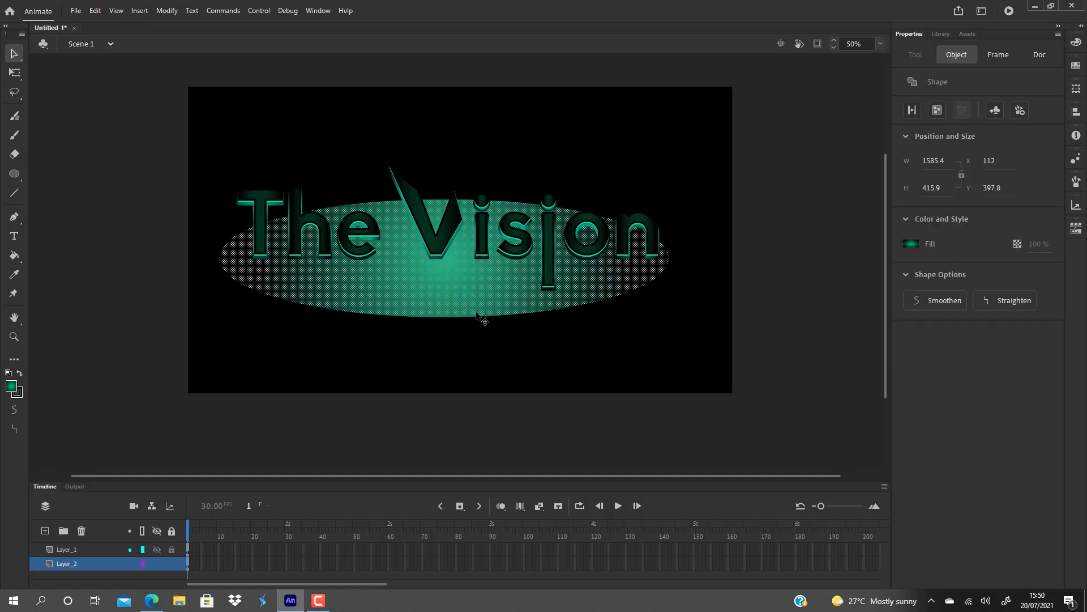
{"action": "key", "text": "Delete"}
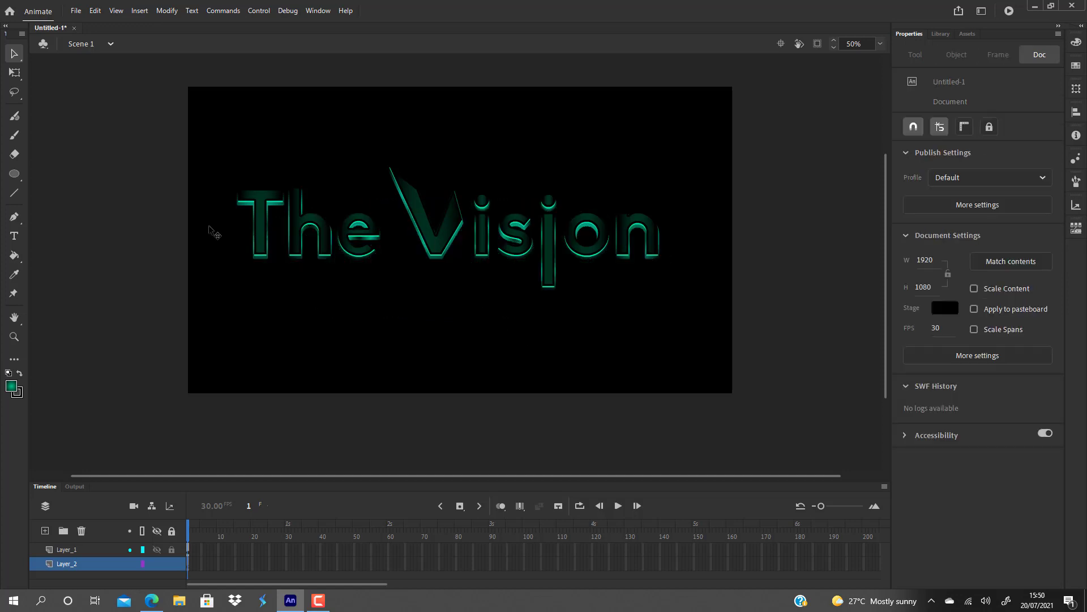
{"action": "left_click", "coordinate": [17, 174]}
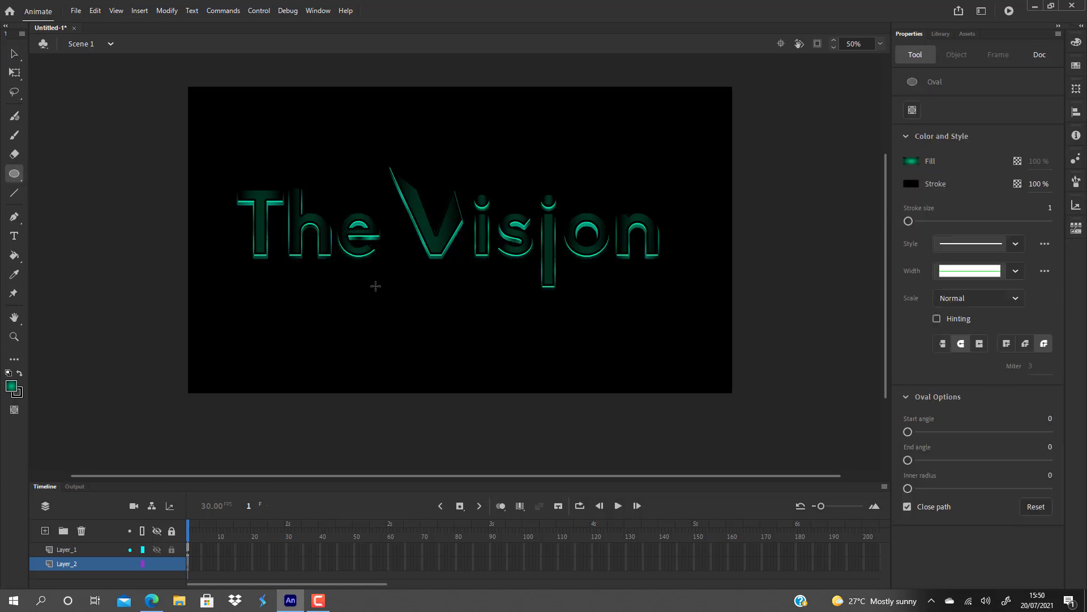
{"action": "mouse_move", "coordinate": [280, 154]}
{"action": "left_mouse_down"}
{"action": "mouse_move", "coordinate": [376, 266]}
{"action": "mouse_move", "coordinate": [657, 324]}
{"action": "mouse_move", "coordinate": [568, 308]}
{"action": "mouse_move", "coordinate": [602, 309]}
{"action": "left_mouse_up"}
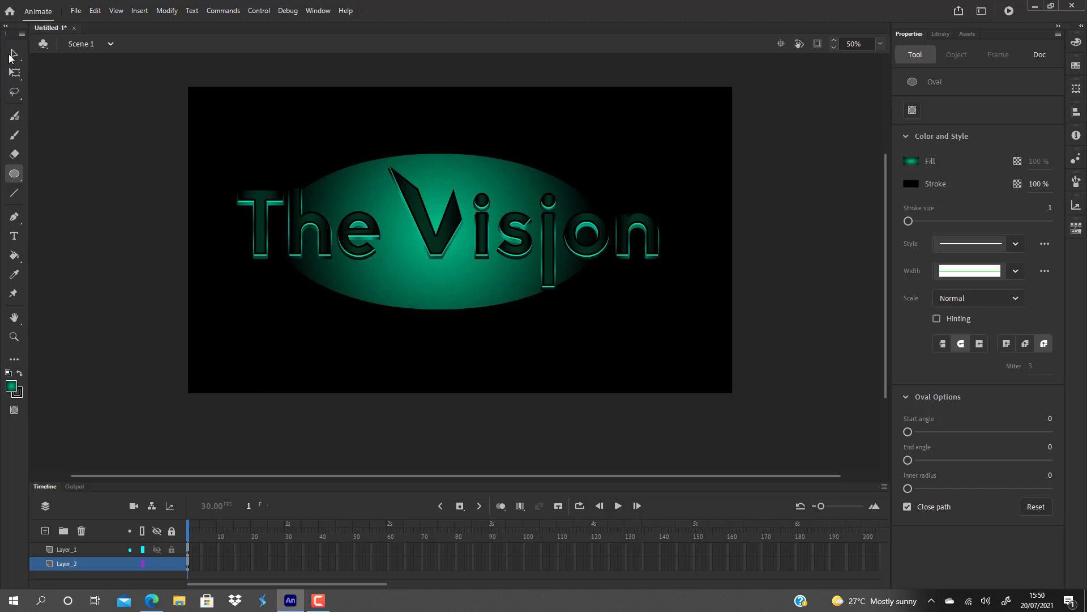
{"action": "left_click", "coordinate": [12, 54]}
{"action": "left_click", "coordinate": [470, 179]}
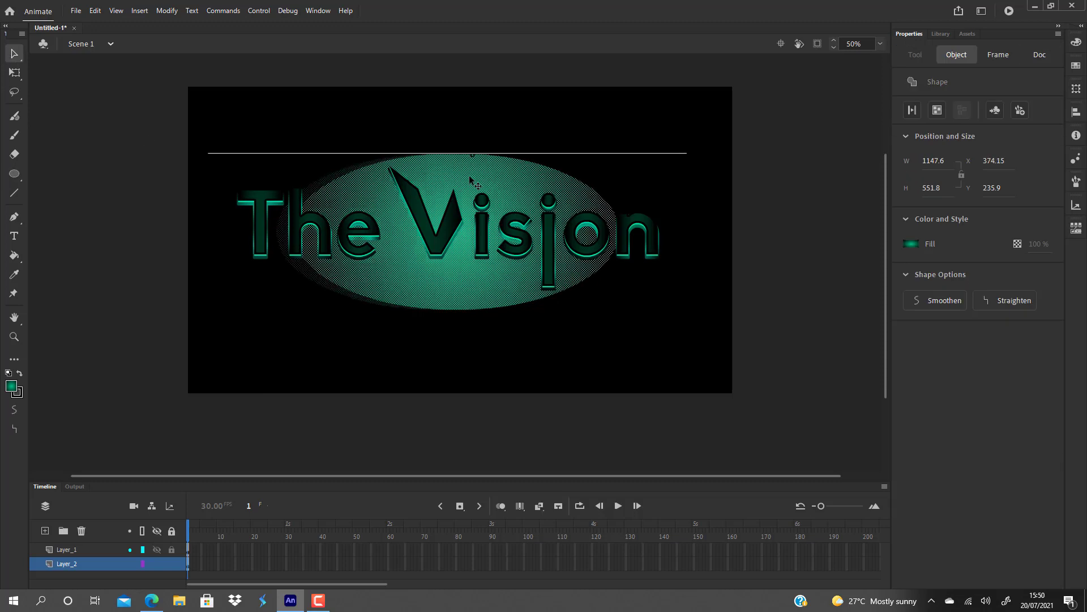
{"action": "left_click", "coordinate": [569, 339]}
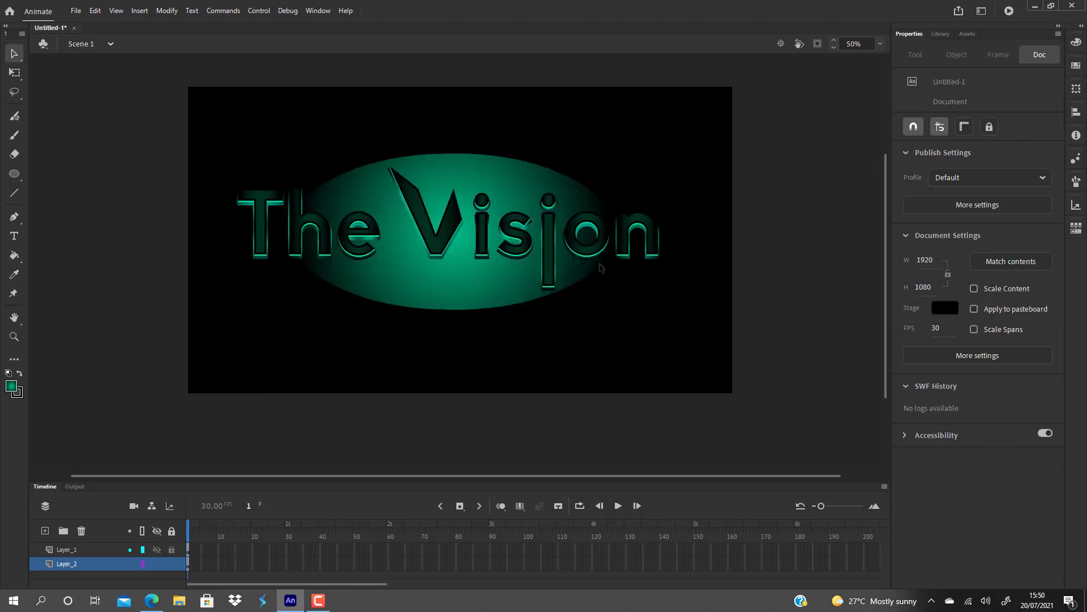
Change the central stop of the new oval's radial gradient to blue #0061F1.
{"action": "left_click", "coordinate": [471, 290]}
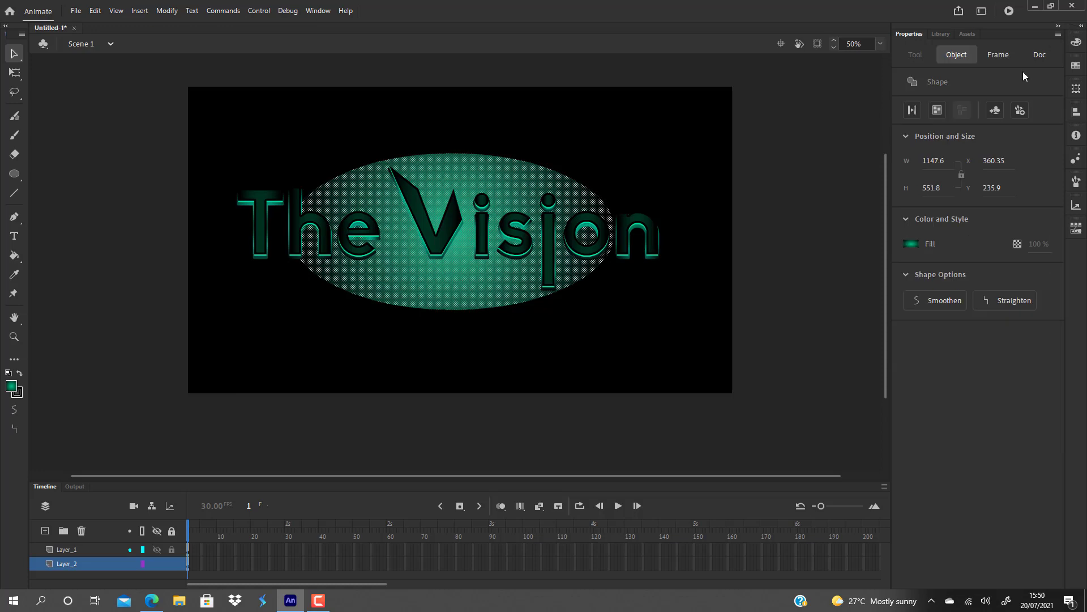
{"action": "left_click", "coordinate": [1076, 42]}
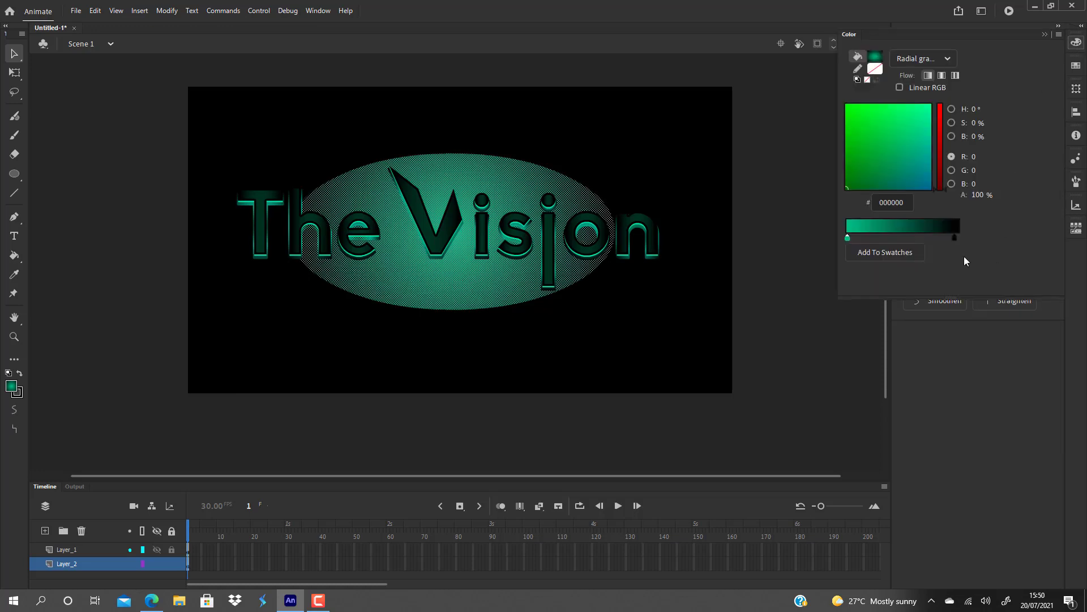
{"action": "double_click", "coordinate": [848, 239]}
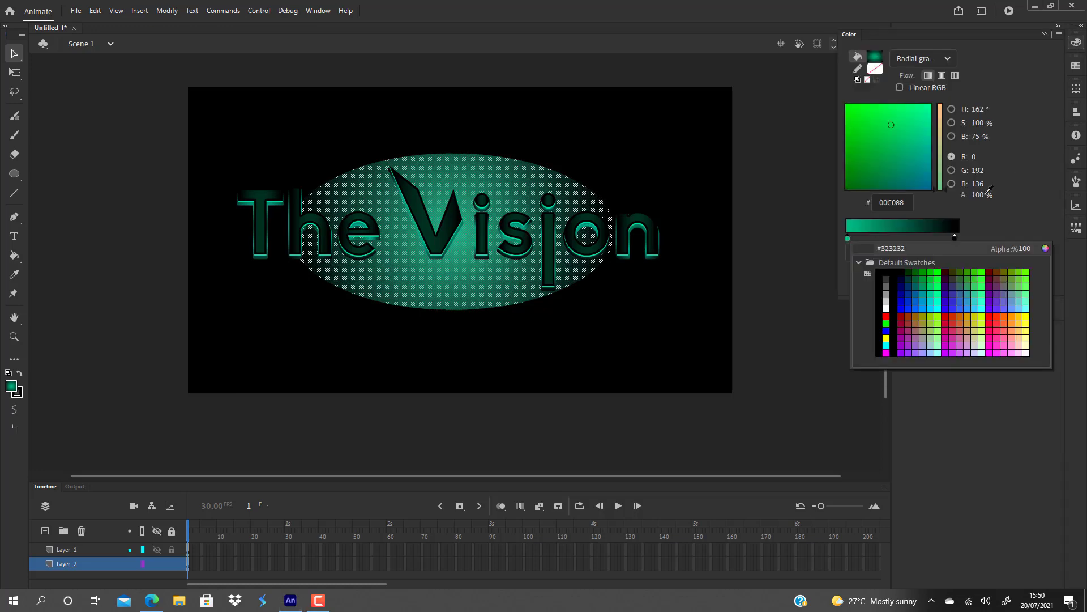
{"action": "left_click", "coordinate": [926, 141]}
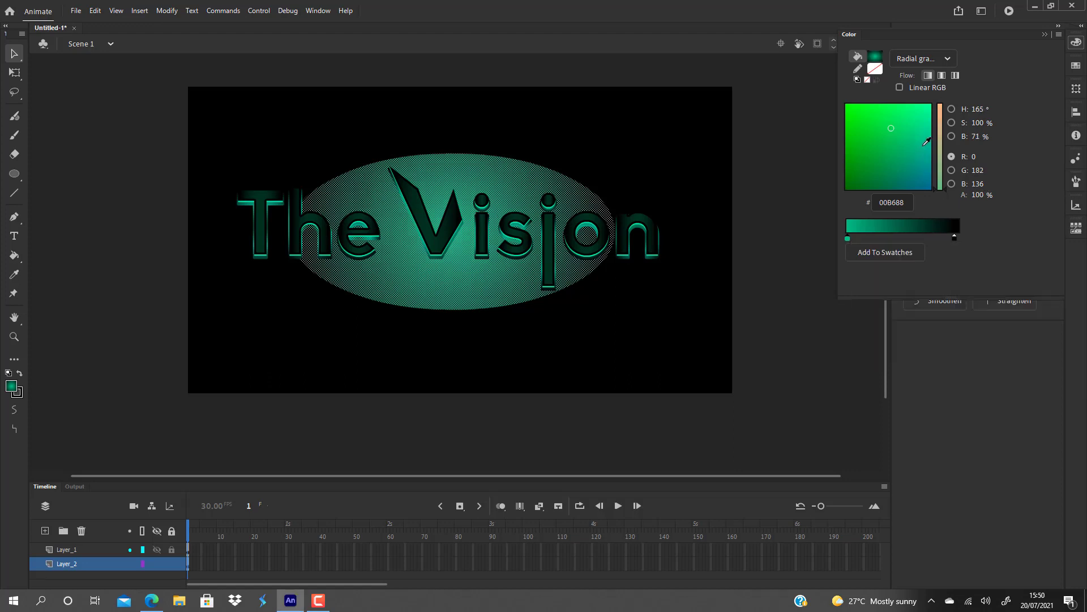
{"action": "left_click", "coordinate": [921, 180]}
{"action": "left_click", "coordinate": [927, 156]}
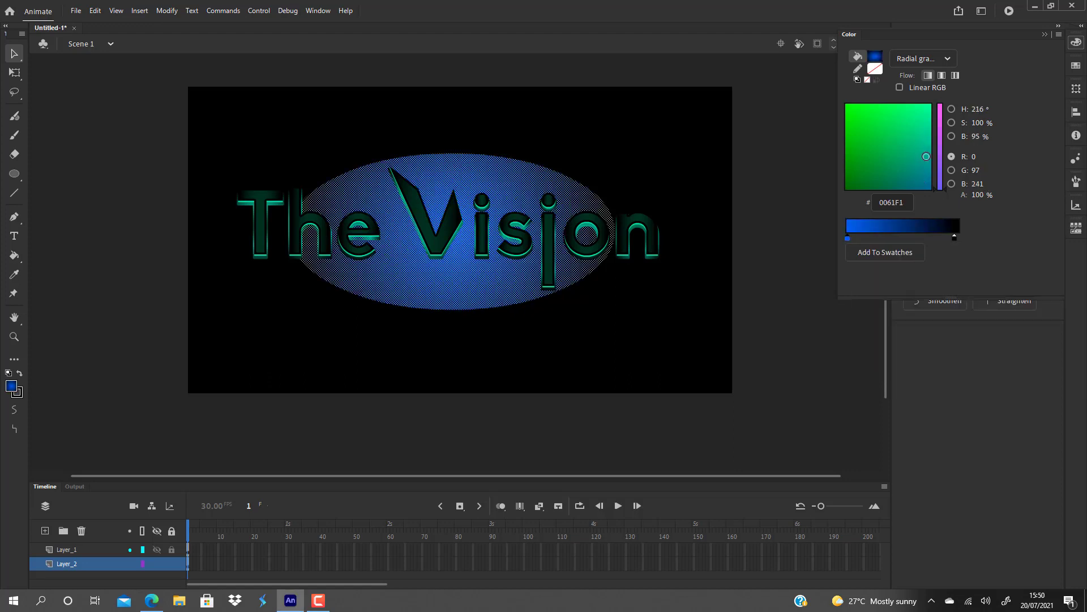
Change the central stop of the oval's radial gradient to cyan #00ECEC at 40% alpha and deselect the oval.
{"action": "left_click", "coordinate": [863, 122]}
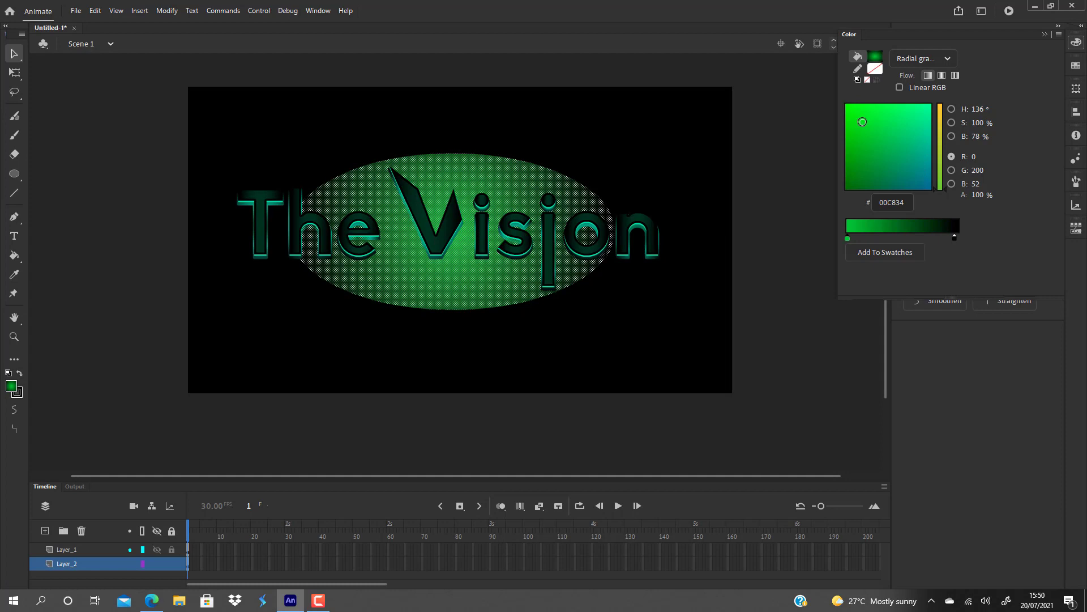
{"action": "left_click", "coordinate": [925, 110]}
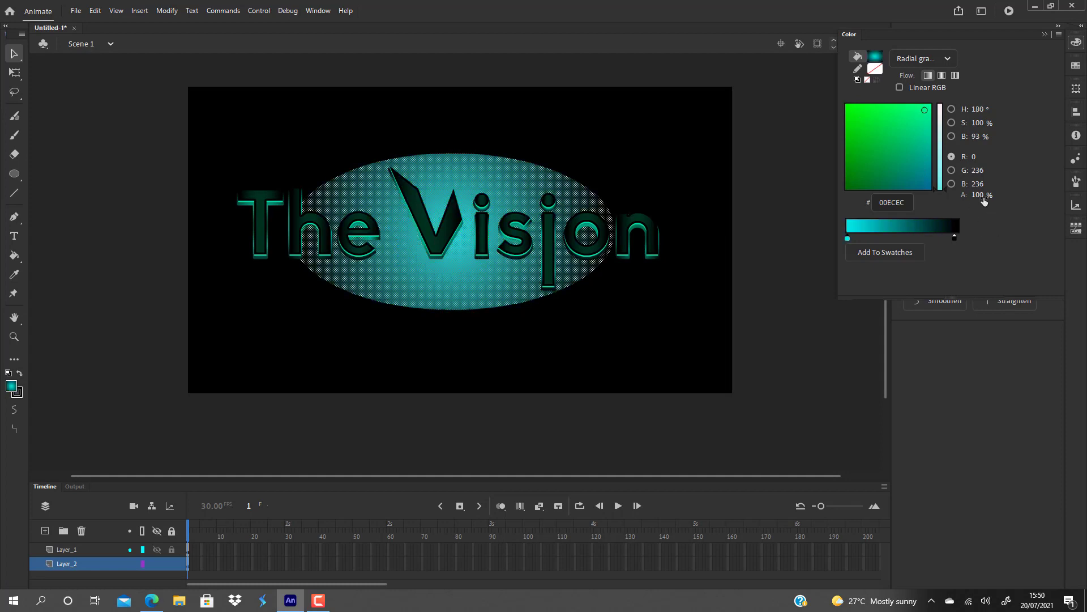
{"action": "left_click_drag", "start_coordinate": [979, 197], "coordinate": [943, 198]}
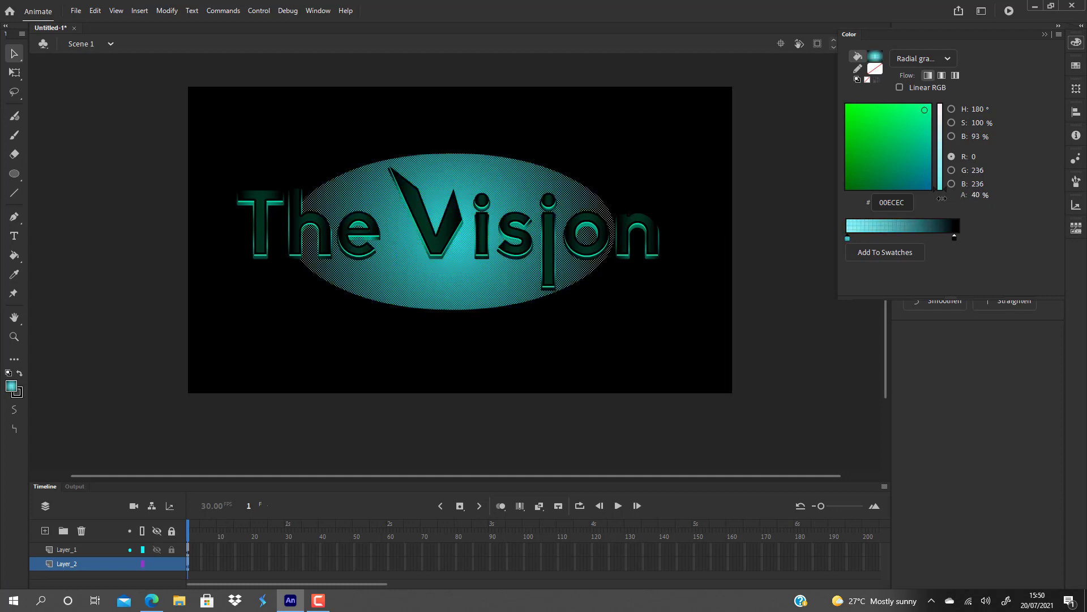
{"action": "left_click", "coordinate": [673, 331]}
{"action": "left_click", "coordinate": [487, 288]}
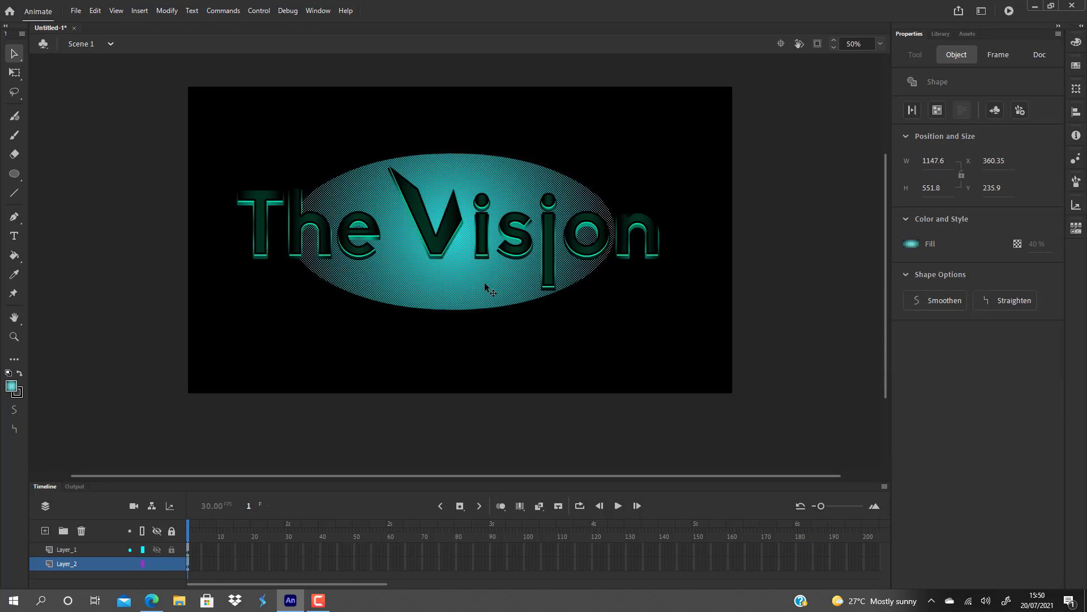
{"action": "left_click", "coordinate": [596, 357]}
Set the central stop of the oval's radial gradient to #00FFCC with 16% alpha.
{"action": "left_click", "coordinate": [459, 272]}
{"action": "left_click", "coordinate": [1076, 43]}
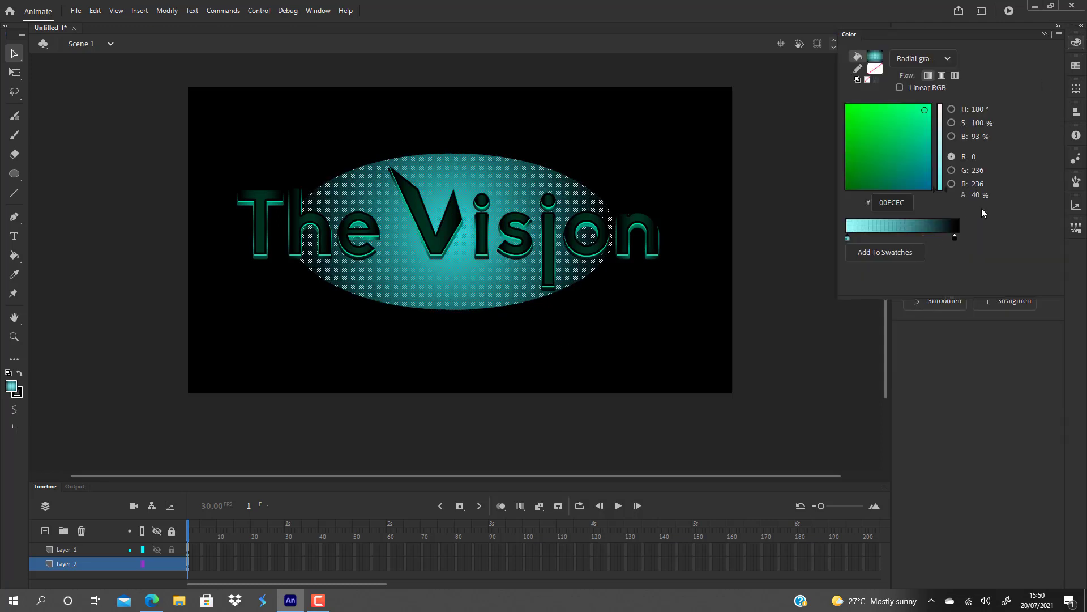
{"action": "left_click", "coordinate": [847, 239]}
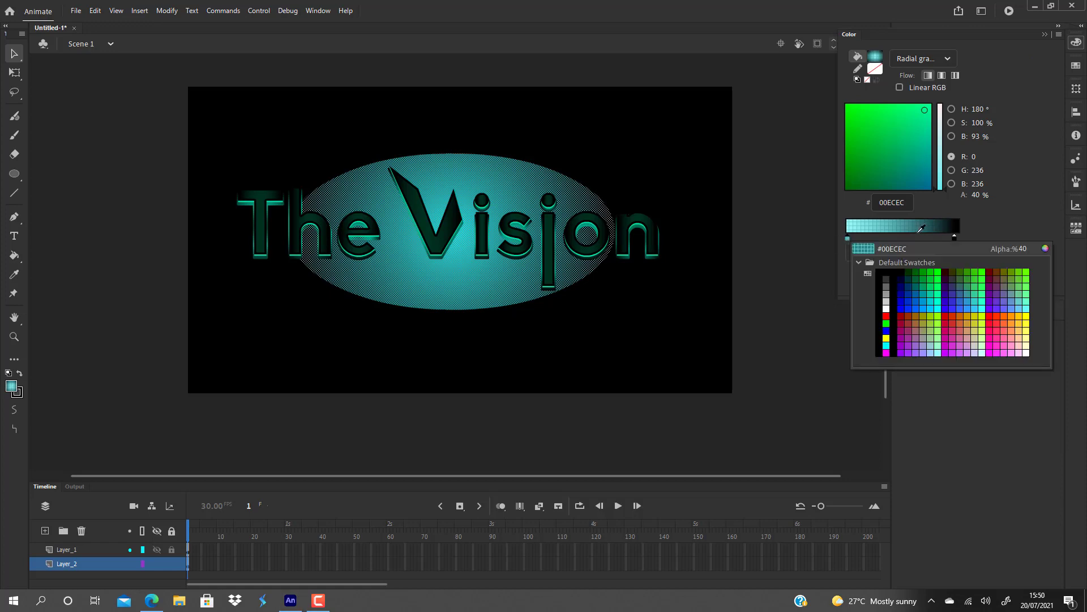
{"action": "left_click", "coordinate": [937, 301]}
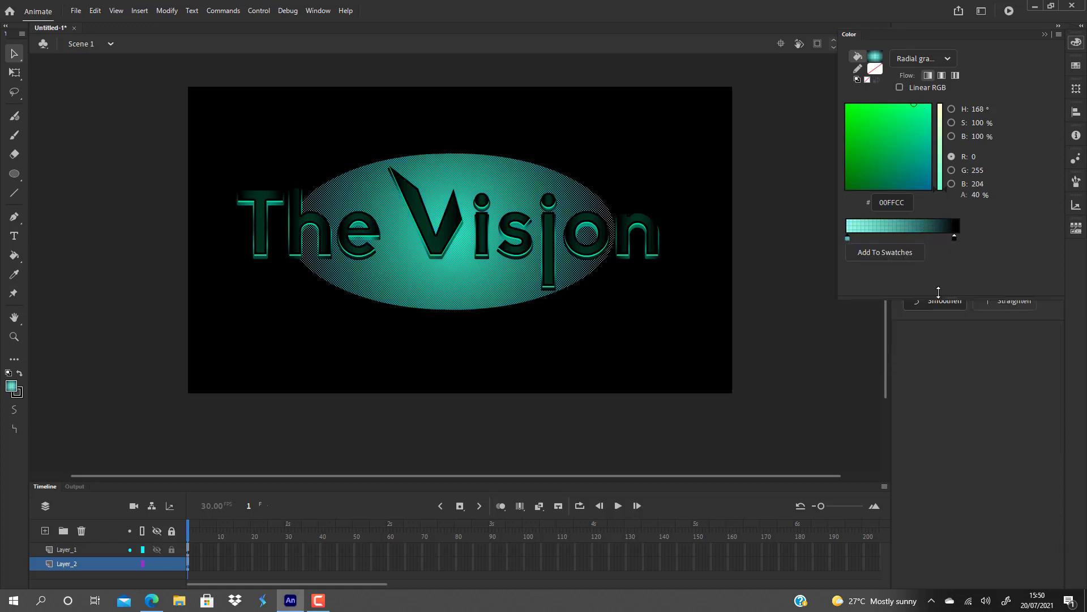
{"action": "left_click_drag", "start_coordinate": [974, 195], "coordinate": [929, 197]}
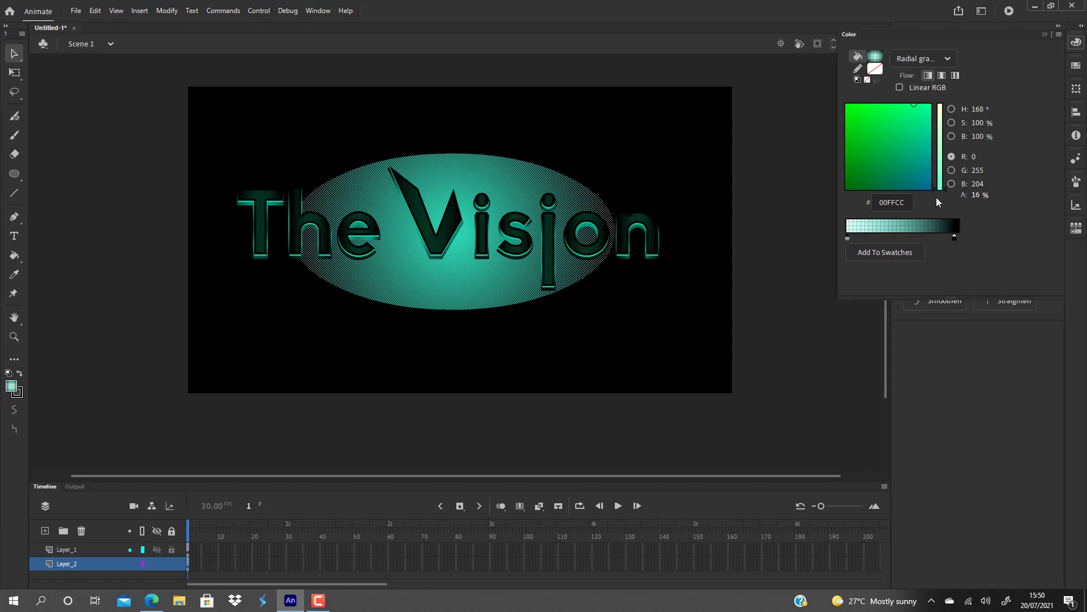
{"action": "left_click", "coordinate": [682, 342]}
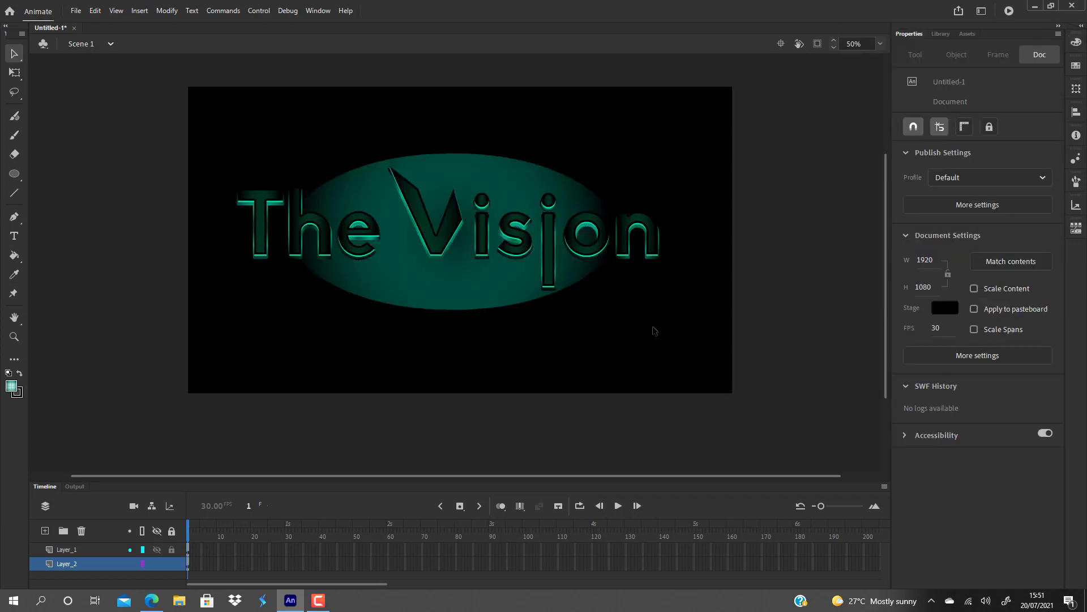
{"action": "left_click_drag", "start_coordinate": [469, 309], "coordinate": [468, 312]}
Convert the oval behind the lettering to a movie clip symbol named "circle detial".
{"action": "left_click", "coordinate": [461, 285]}
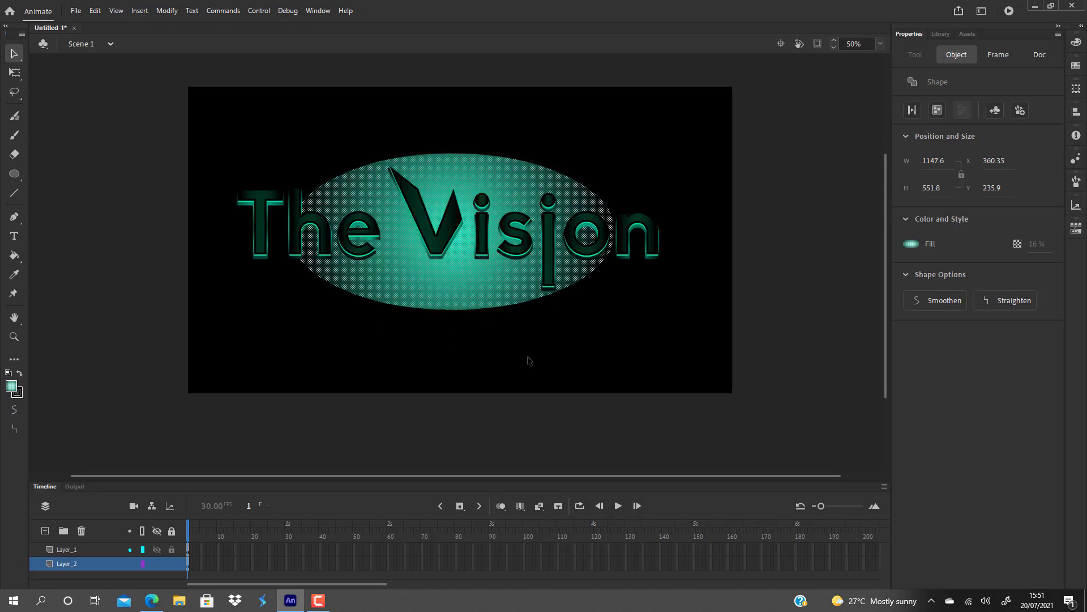
{"action": "key", "text": "F8"}
{"action": "key", "text": "BackSpace"}
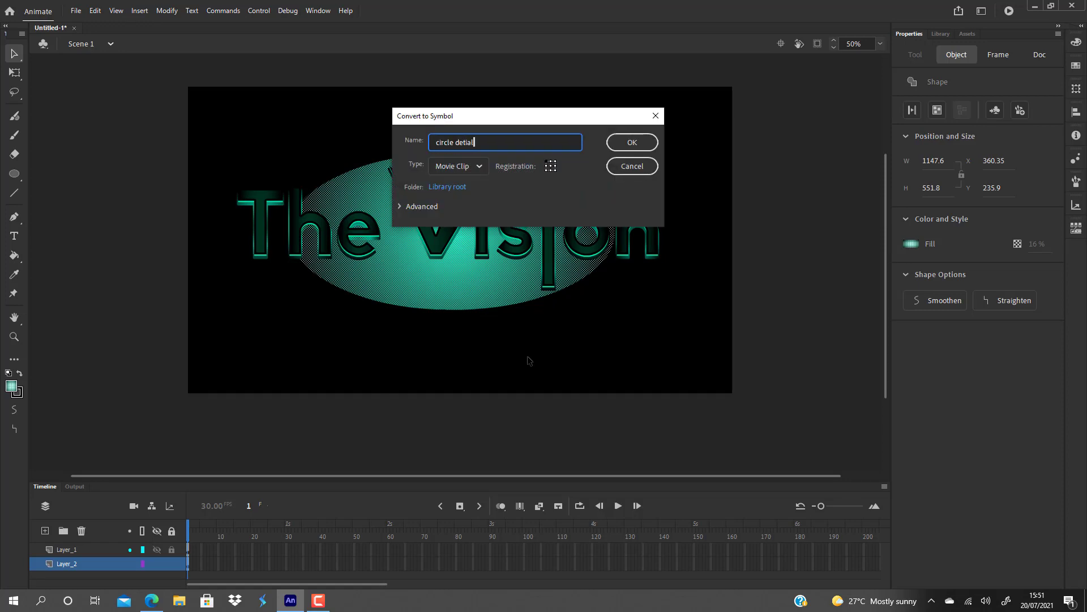
{"action": "type", "text": "circle detial"}
{"action": "key", "text": "Return"}
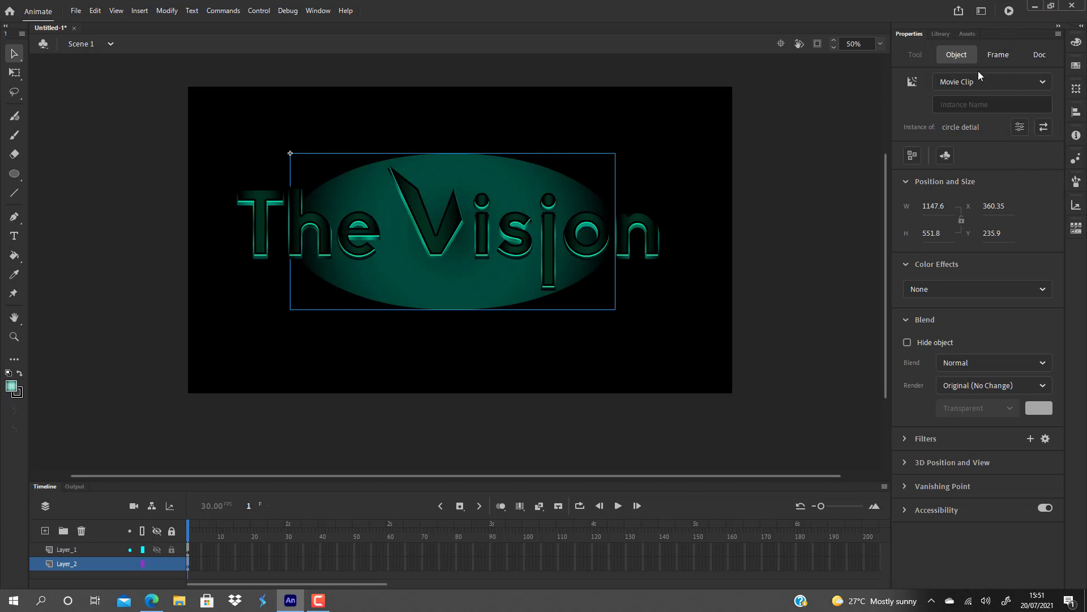
Add a Glow filter to the oval movie clip with 255 blur in X and Y and High quality.
{"action": "left_click", "coordinate": [904, 439]}
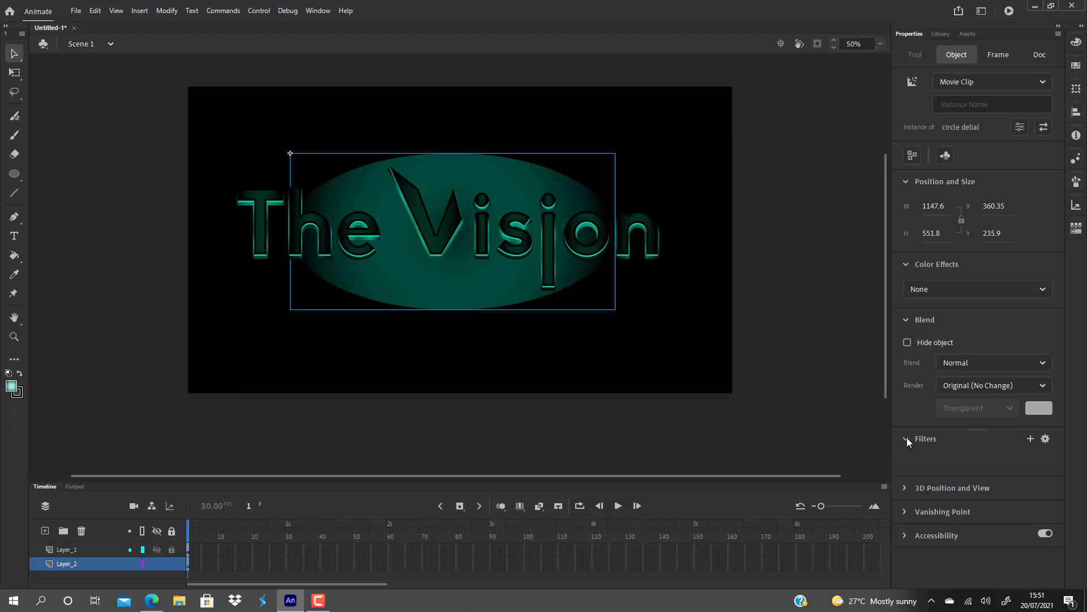
{"action": "left_click", "coordinate": [1030, 439]}
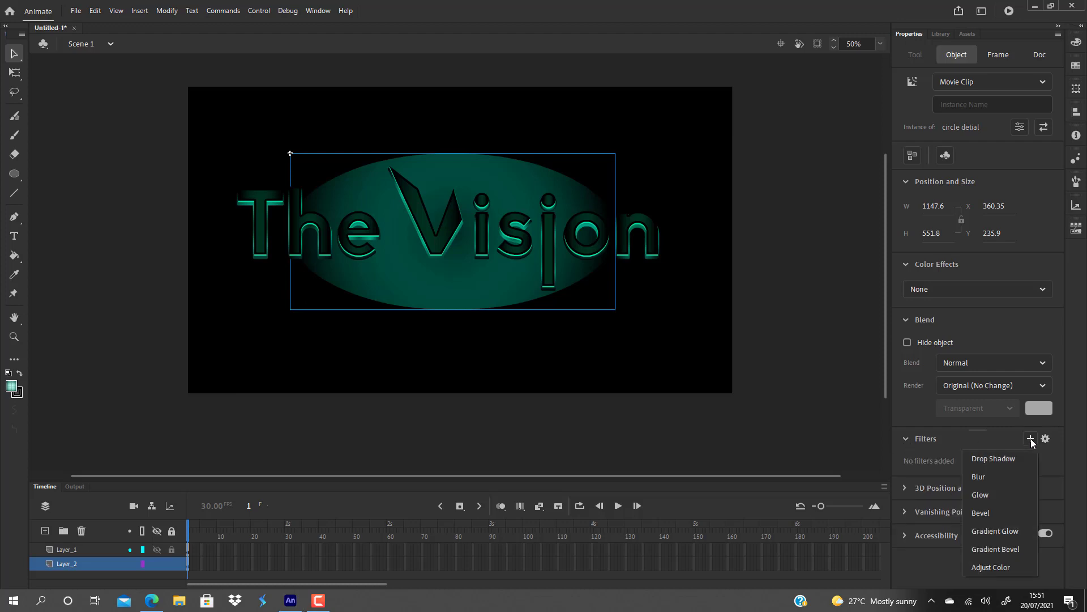
{"action": "left_click", "coordinate": [1001, 496]}
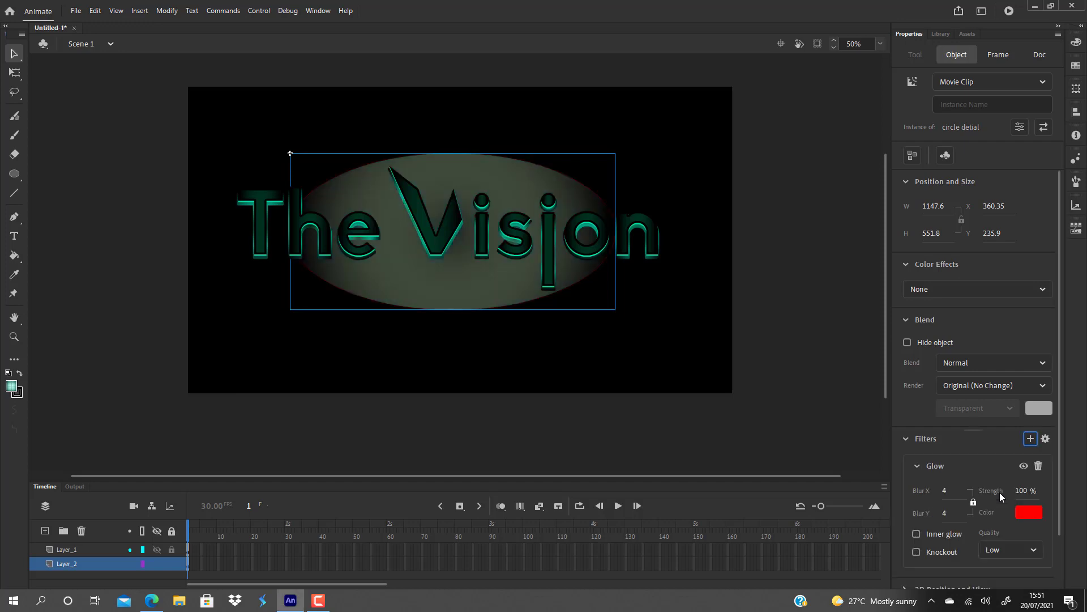
{"action": "left_click_drag", "start_coordinate": [945, 490], "coordinate": [1084, 486]}
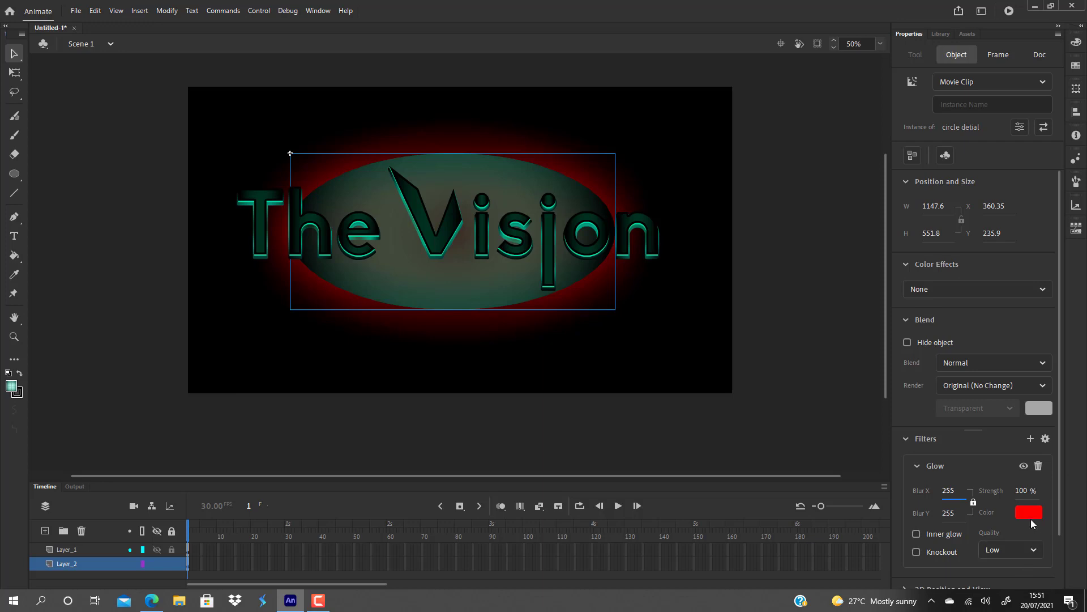
{"action": "left_click", "coordinate": [1036, 549]}
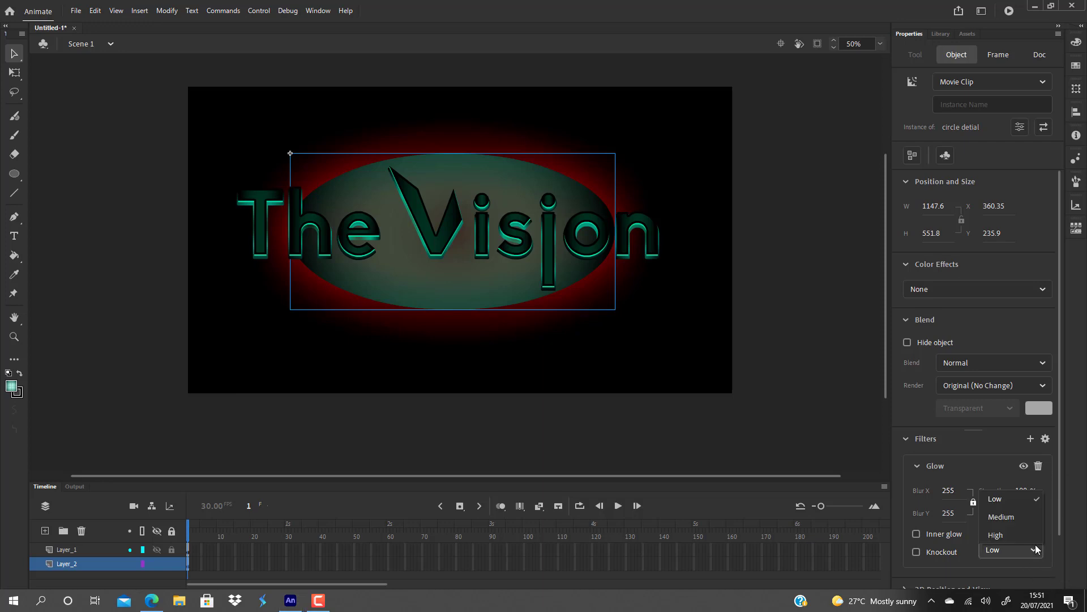
{"action": "left_click", "coordinate": [1007, 534]}
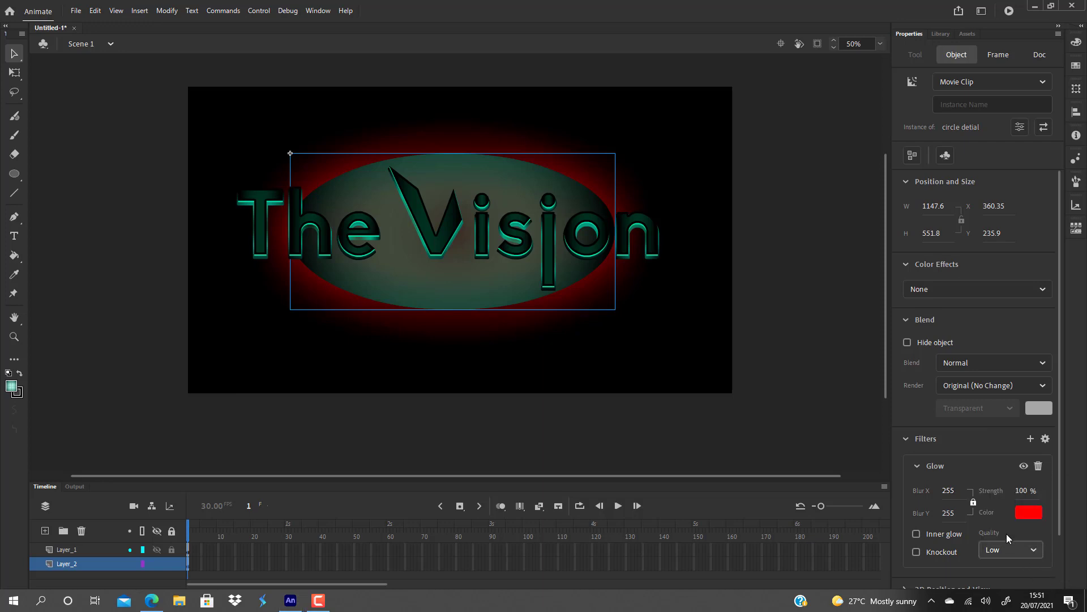
Recolor the oval's glow bright green and enable Knockout with Inner glow off, leaving the oval deselected.
{"action": "left_click", "coordinate": [916, 534]}
{"action": "left_click", "coordinate": [917, 534]}
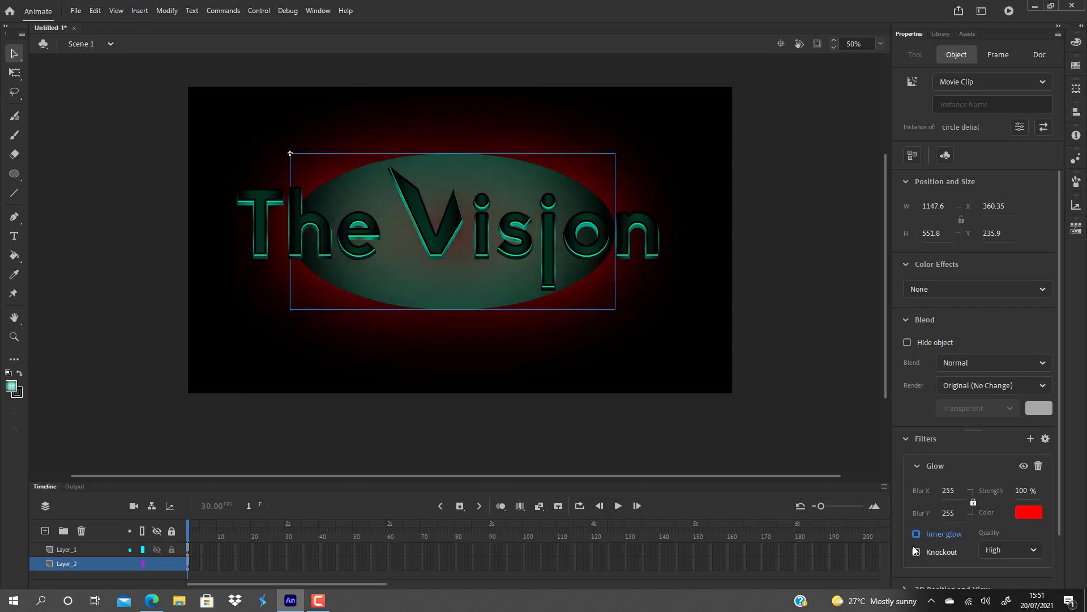
{"action": "left_click", "coordinate": [917, 534]}
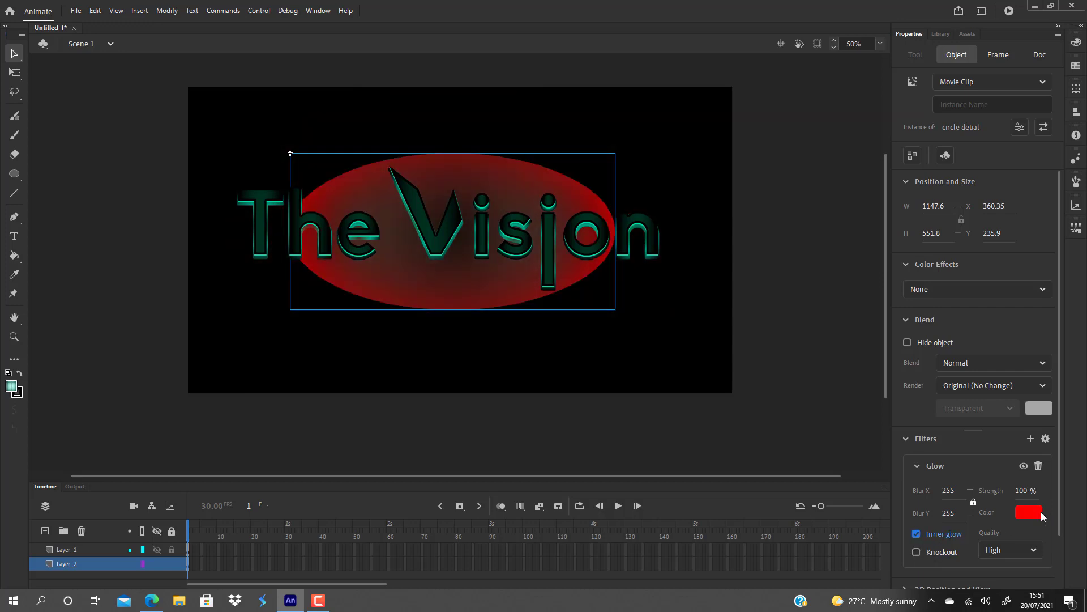
{"action": "left_click", "coordinate": [1038, 512]}
{"action": "left_click", "coordinate": [901, 429]}
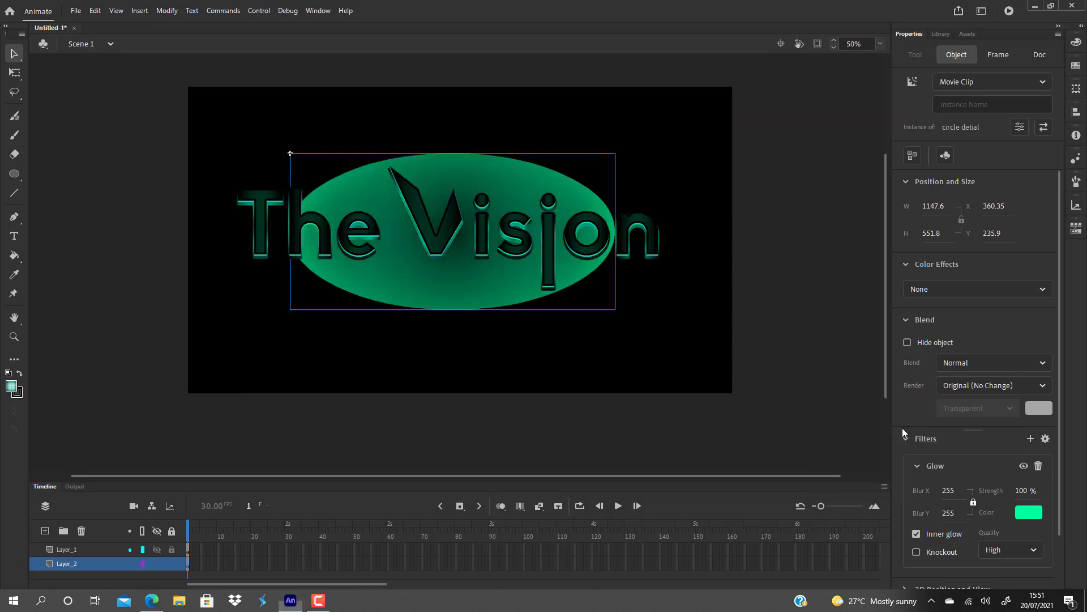
{"action": "left_click", "coordinate": [917, 552]}
{"action": "left_click", "coordinate": [916, 534]}
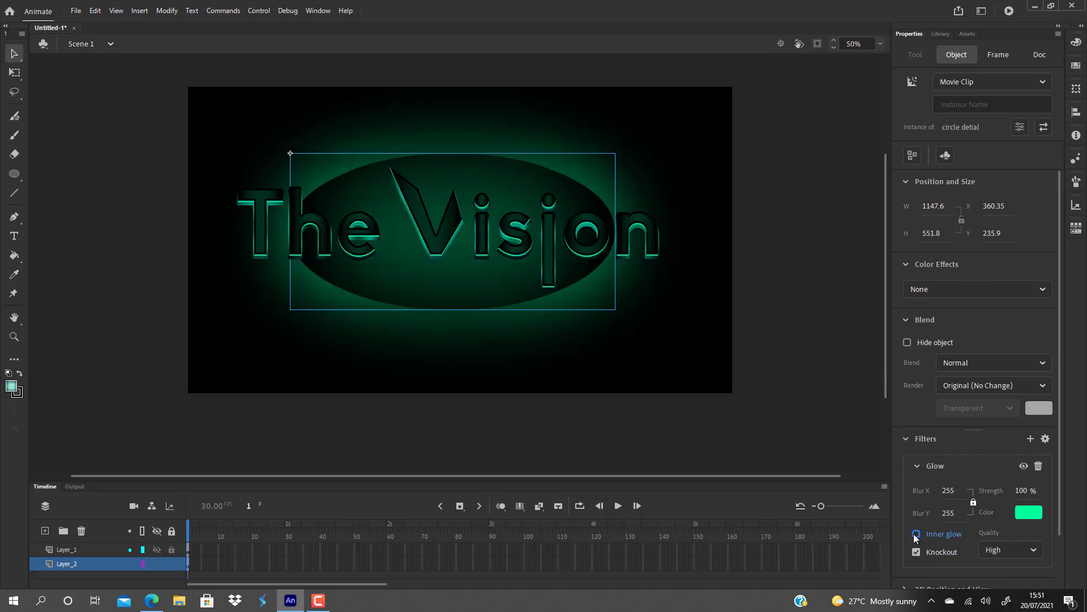
{"action": "left_click", "coordinate": [591, 438]}
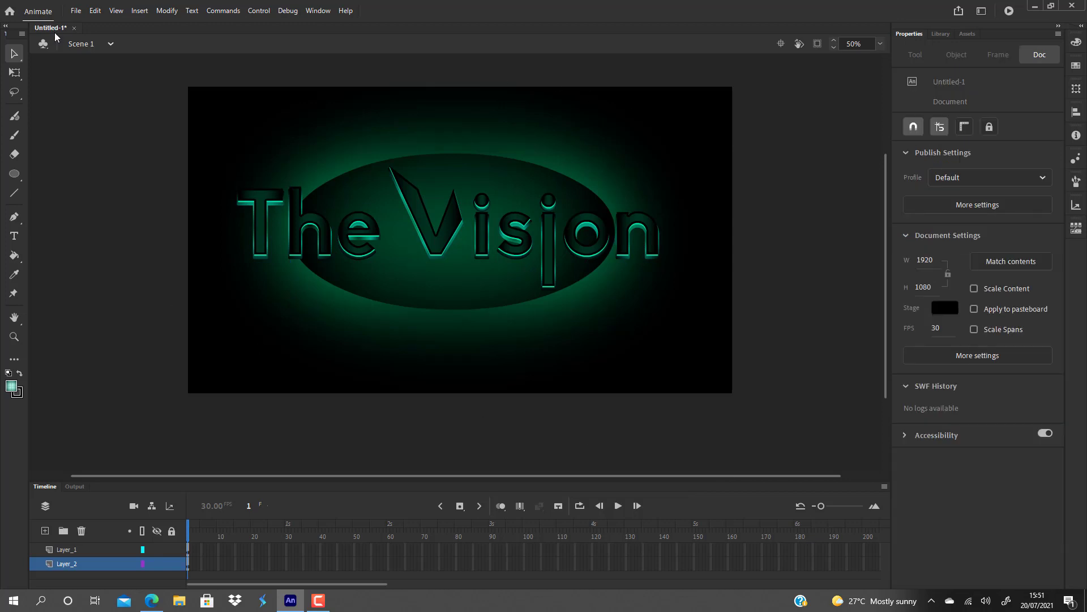
Save the document as "vision text" in the logos folder inside Documents > animate save files _ export.
{"action": "left_click", "coordinate": [75, 10]}
{"action": "left_click", "coordinate": [102, 124]}
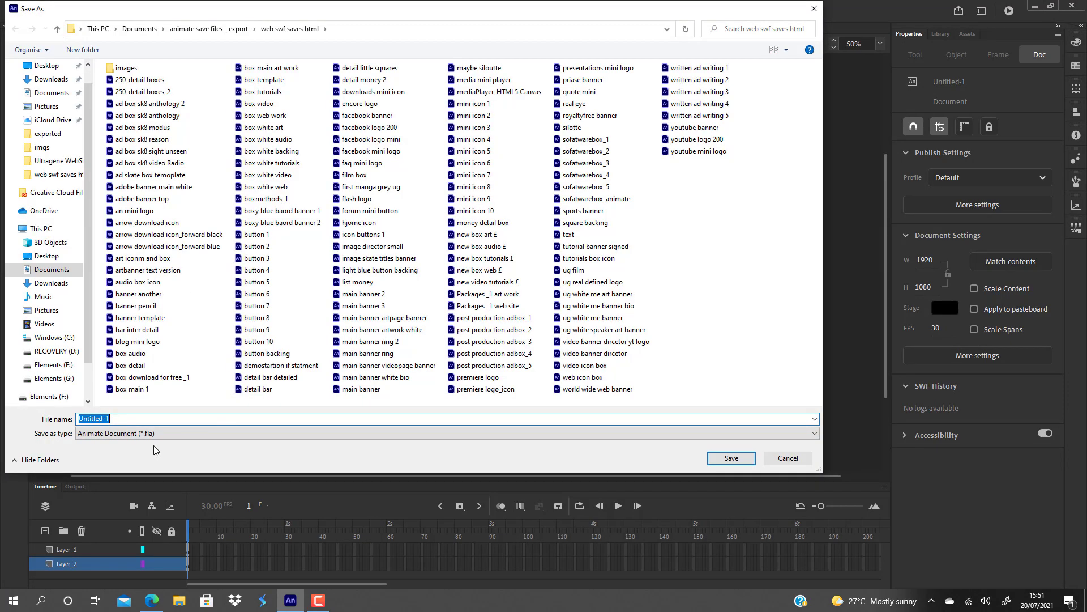
{"action": "key", "text": "BackSpace"}
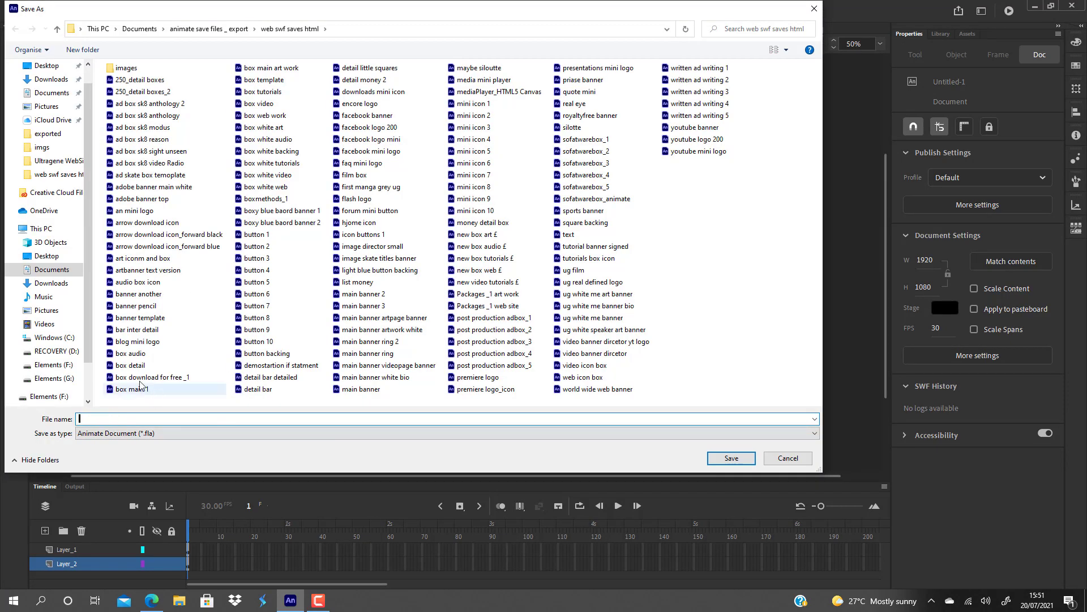
{"action": "left_click", "coordinate": [57, 94]}
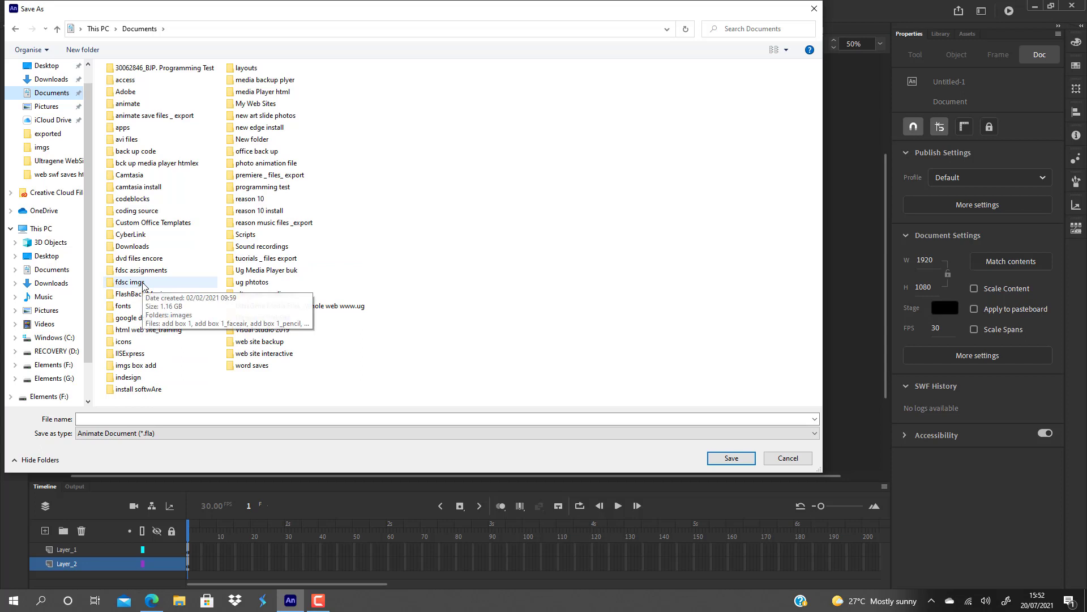
{"action": "double_click", "coordinate": [175, 116]}
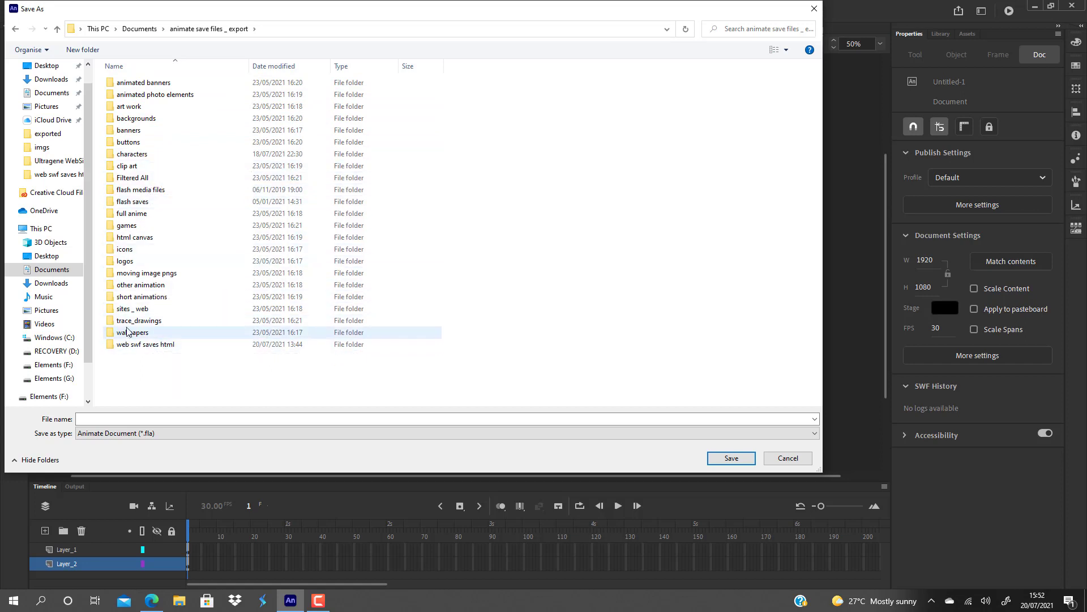
{"action": "double_click", "coordinate": [127, 261]}
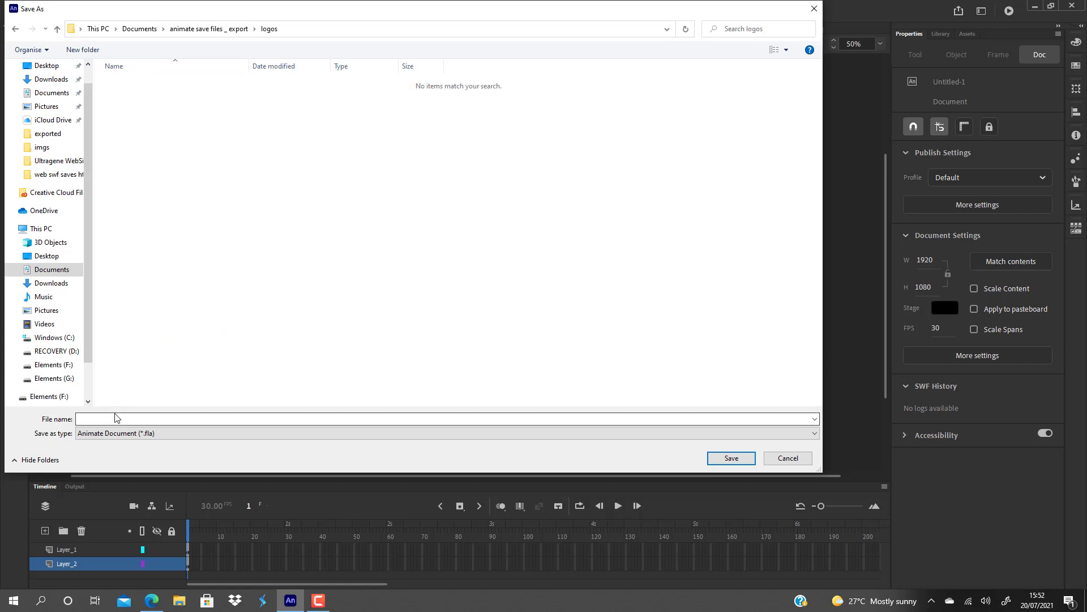
{"action": "left_click", "coordinate": [99, 419]}
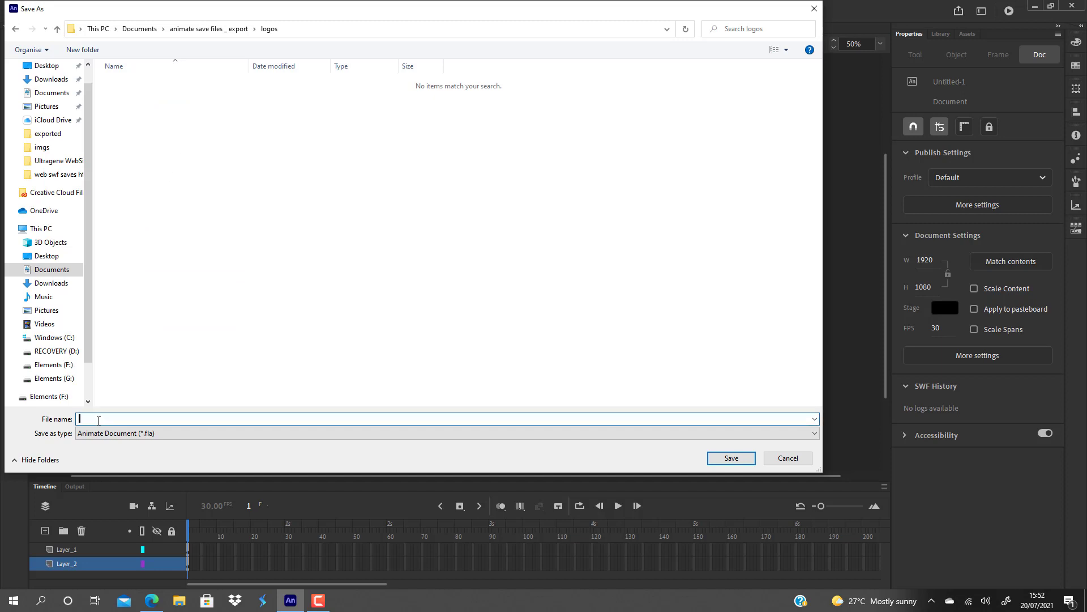
{"action": "type", "text": "vision text"}
{"action": "key", "text": "Return"}
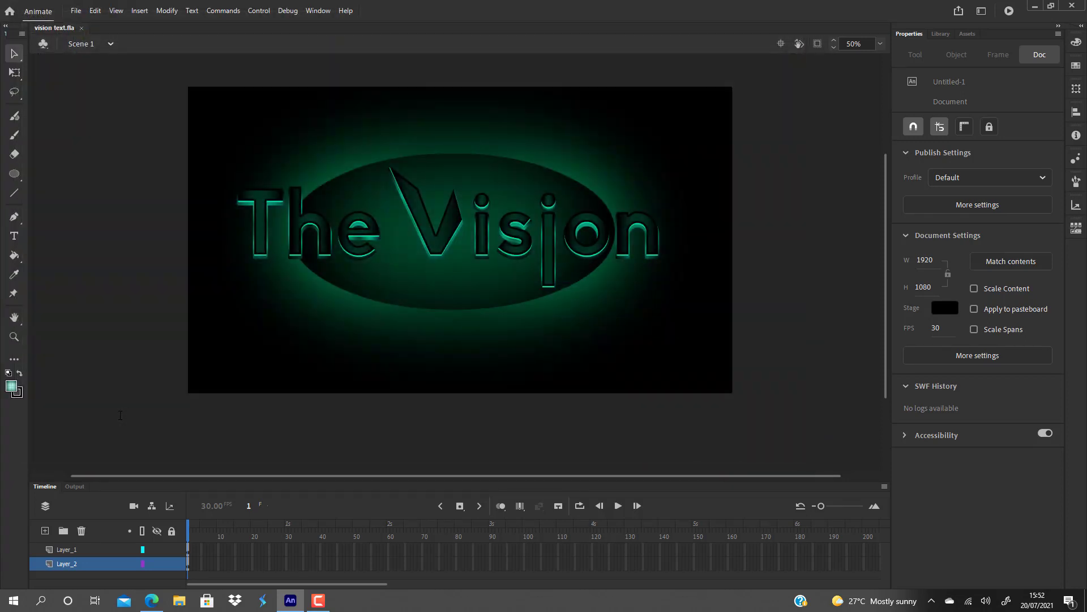